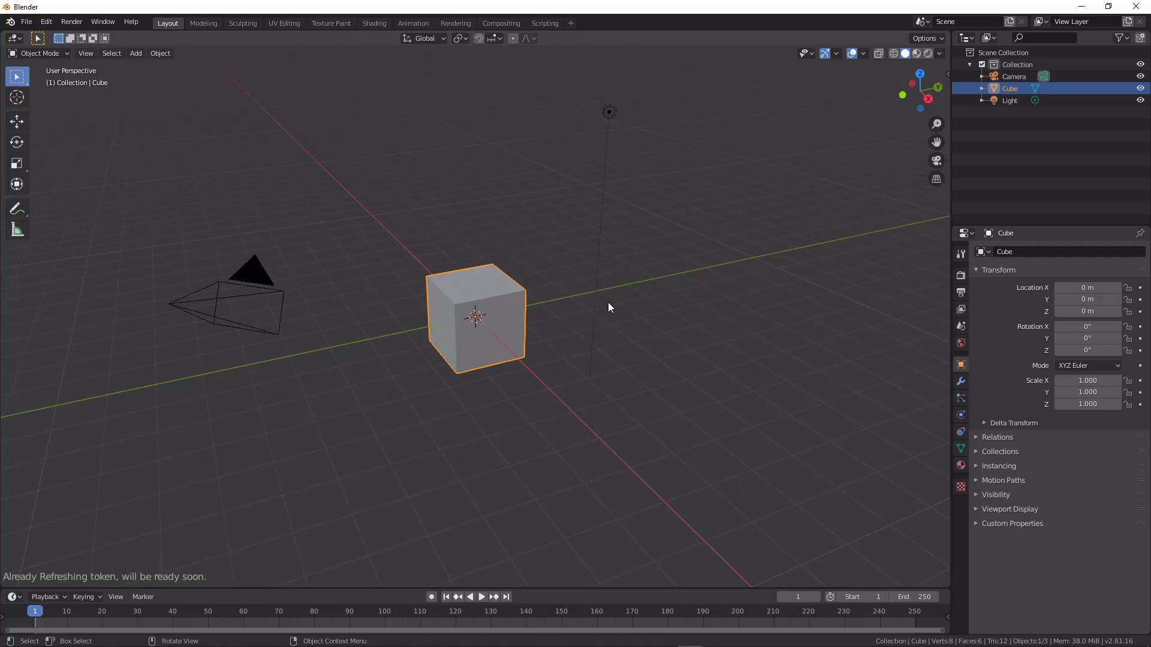
# Step: Orbit the view around the default cube from several angles
pyautogui.moveTo(608, 303); pyautogui.dragTo(532, 318, button='middle')
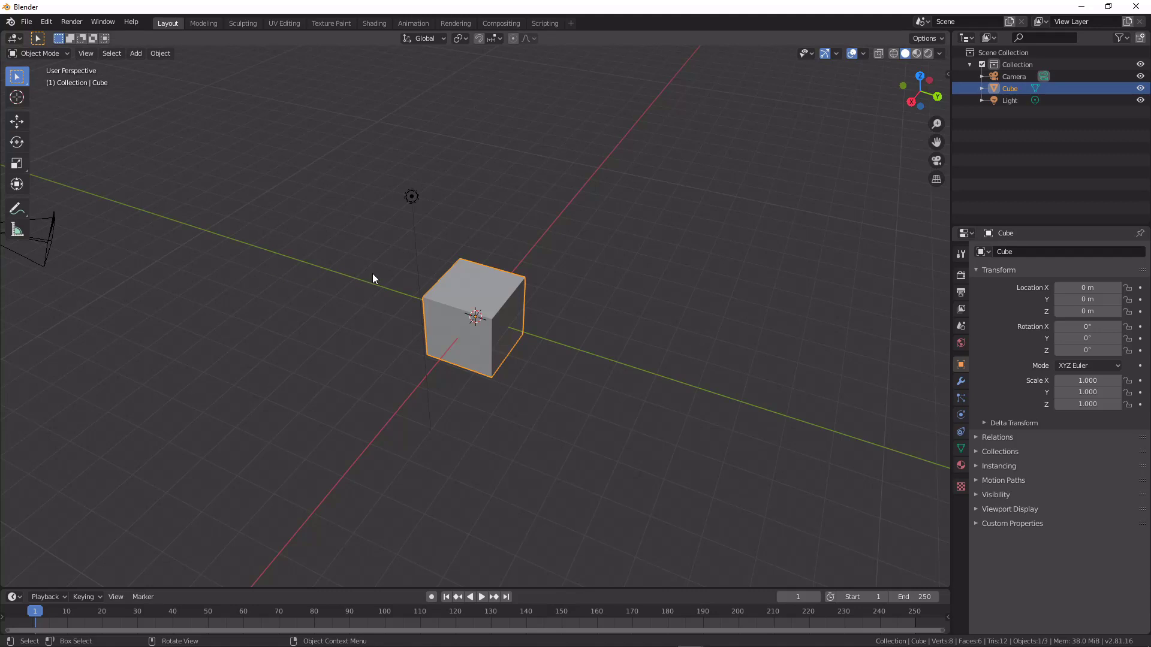
pyautogui.moveTo(423, 296); pyautogui.dragTo(421, 332, button='middle')
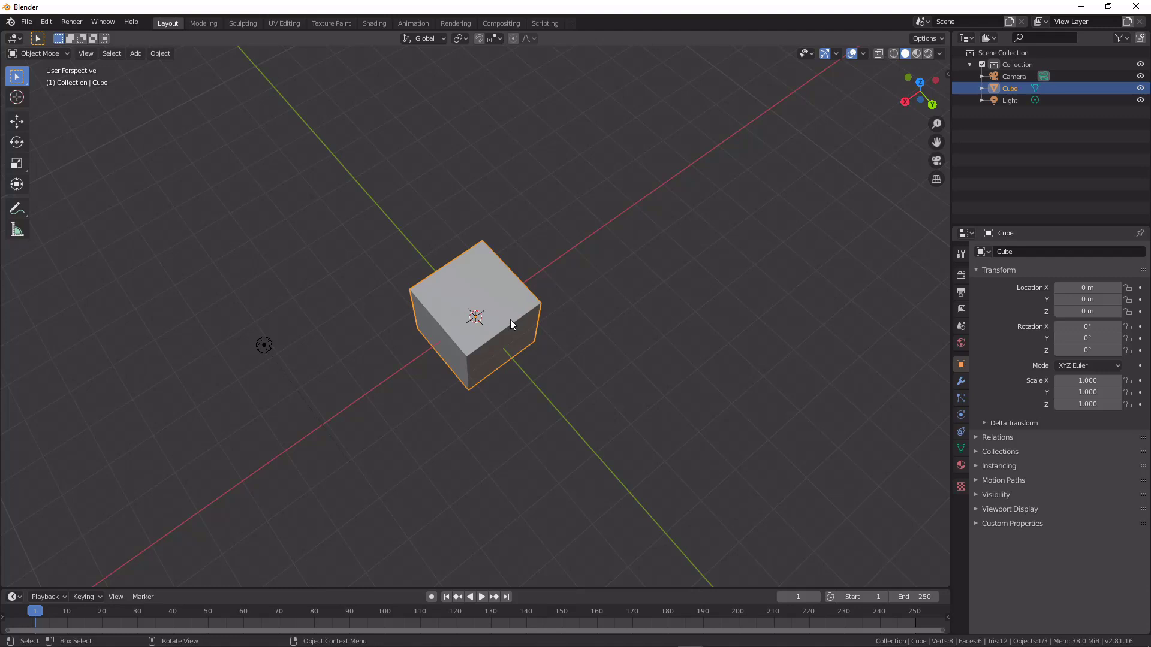
pyautogui.moveTo(511, 323); pyautogui.dragTo(368, 174, button='middle')
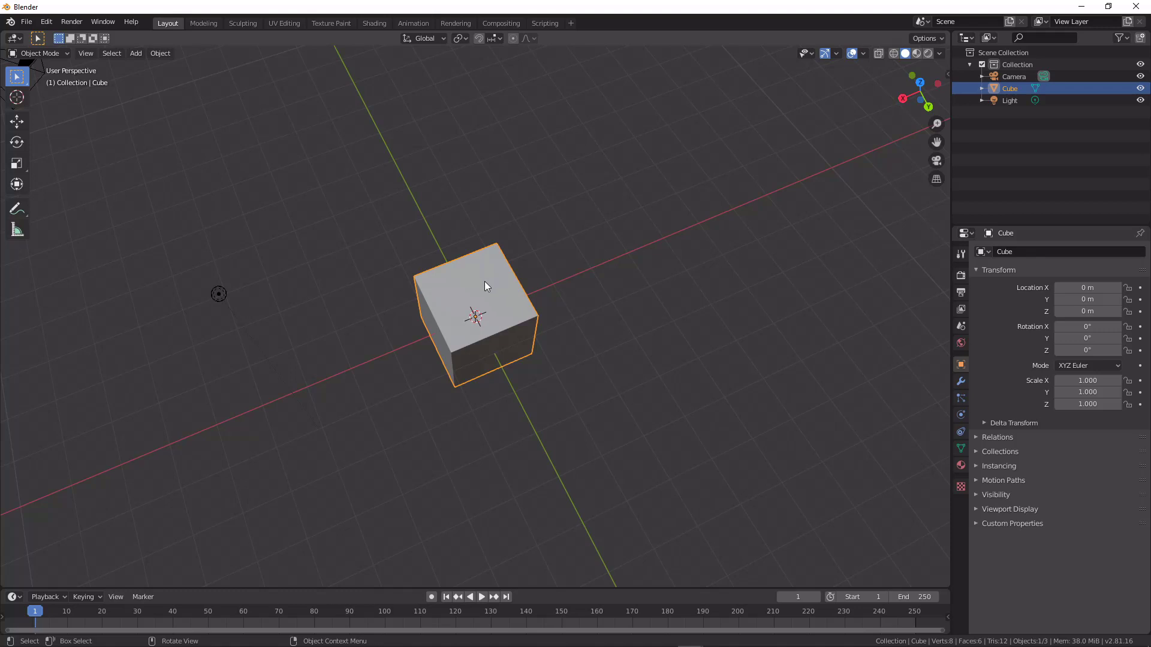
pyautogui.moveTo(483, 282); pyautogui.dragTo(502, 305, button='middle')
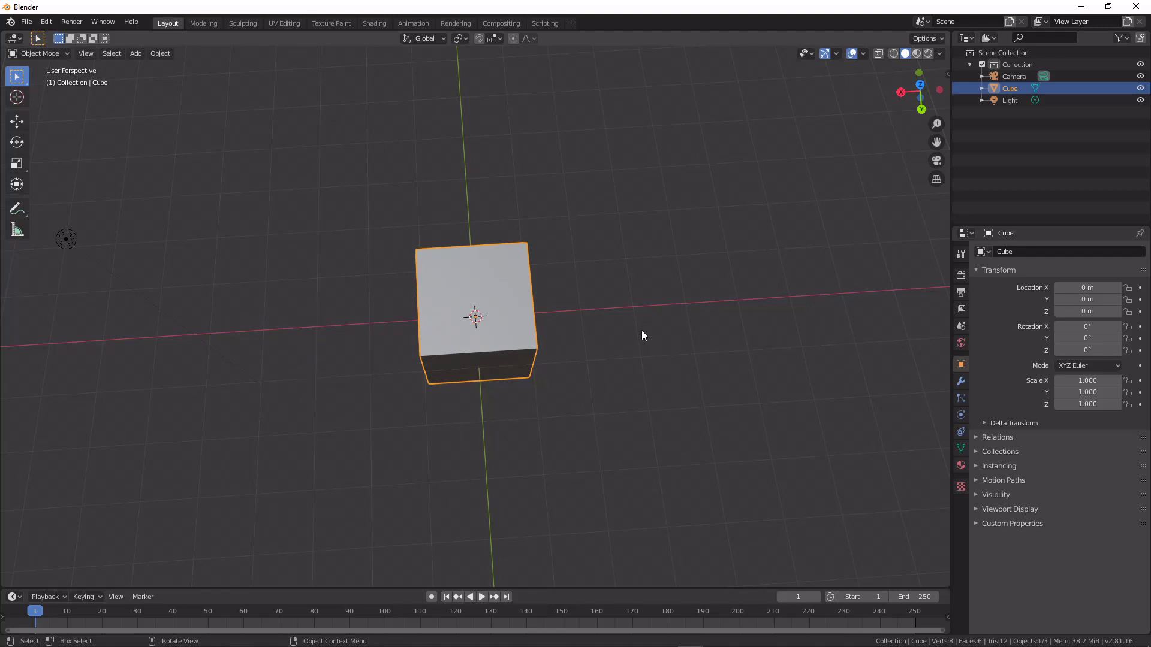
pyautogui.moveTo(639, 352); pyautogui.dragTo(560, 329, button='middle')
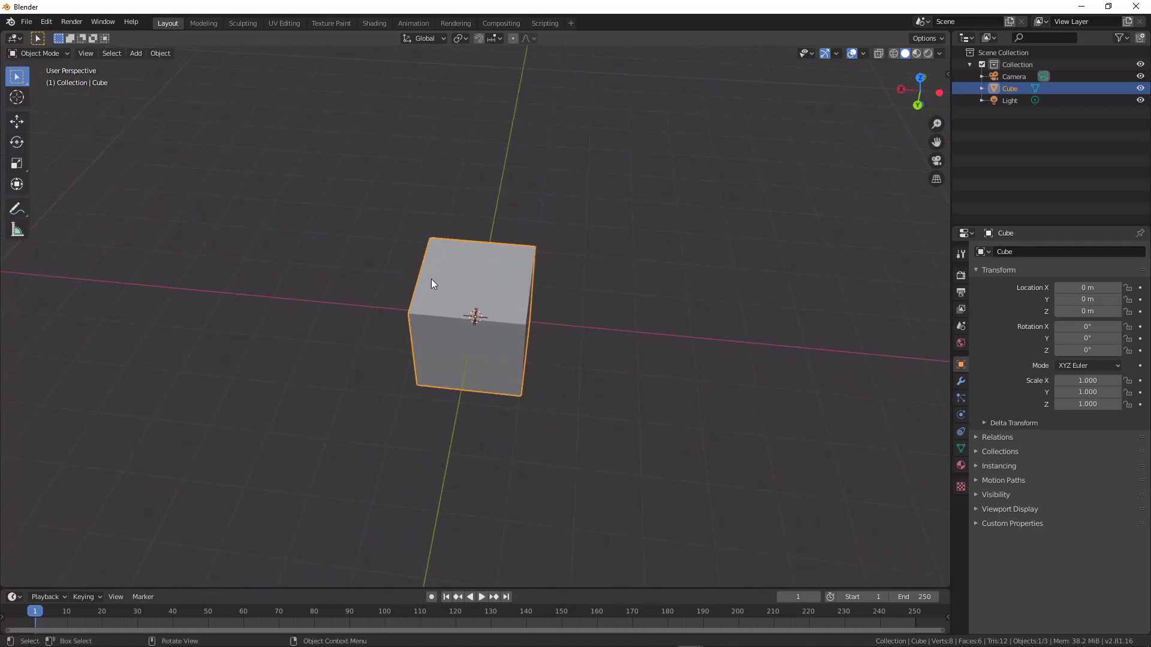
# Step: In Edit Mode, move the cube's mesh to the right of the world centre
pyautogui.click(16, 121)
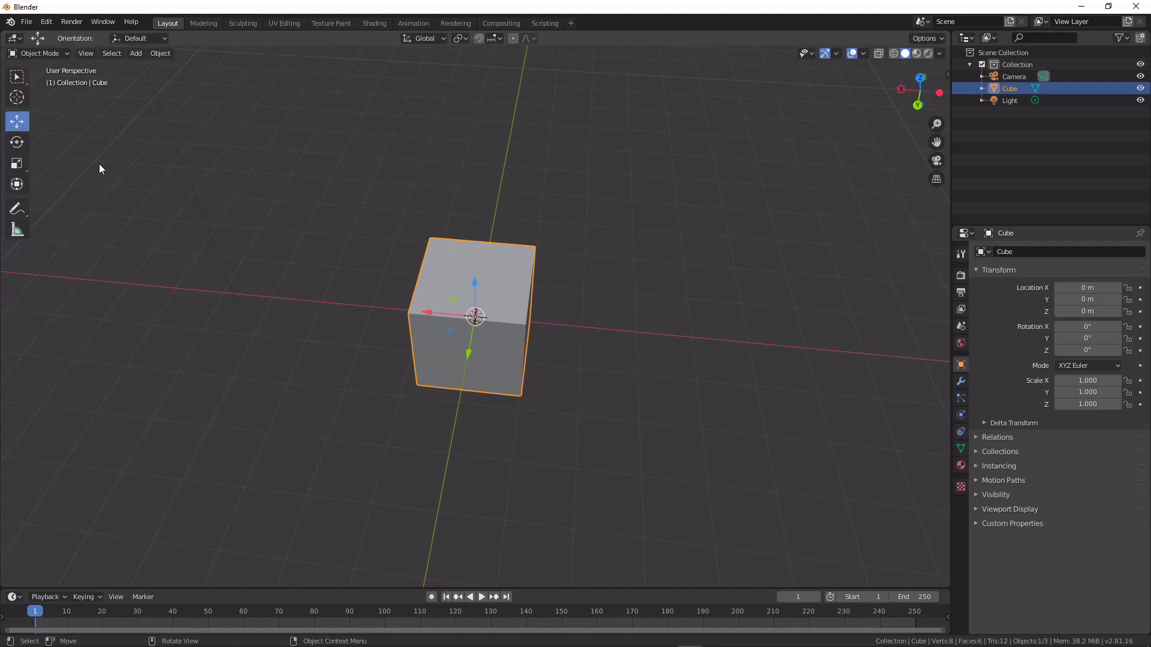
pyautogui.moveTo(391, 283); pyautogui.dragTo(444, 314, button='middle')
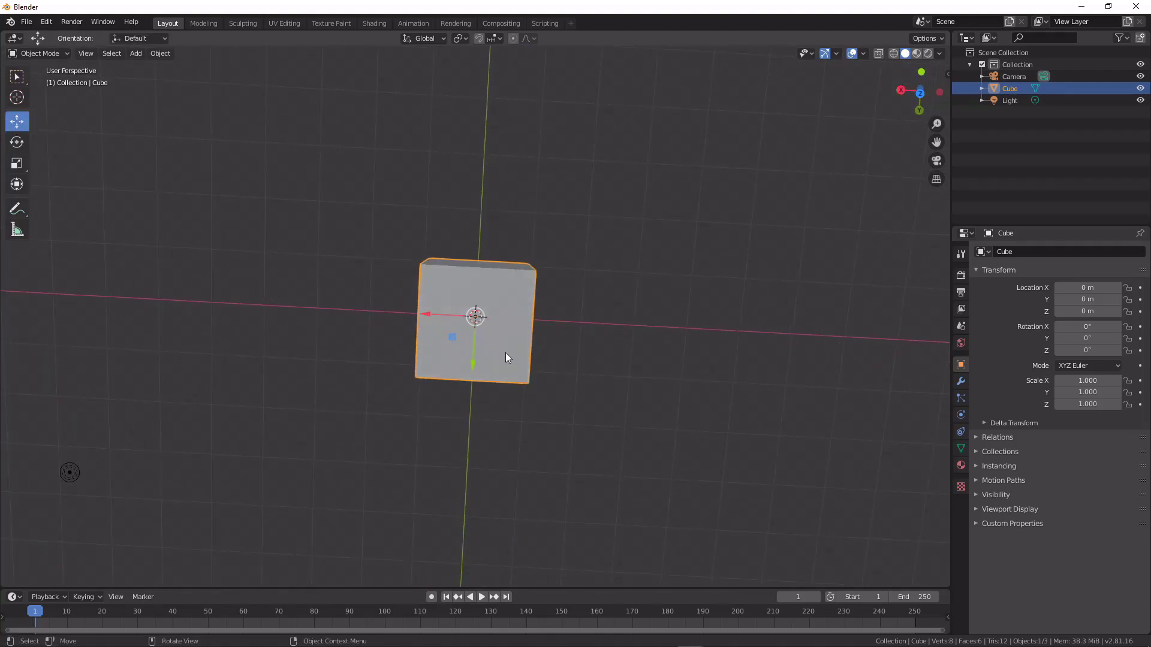
pyautogui.press('Tab')
pyautogui.moveTo(507, 360); pyautogui.dragTo(382, 308, button='middle')
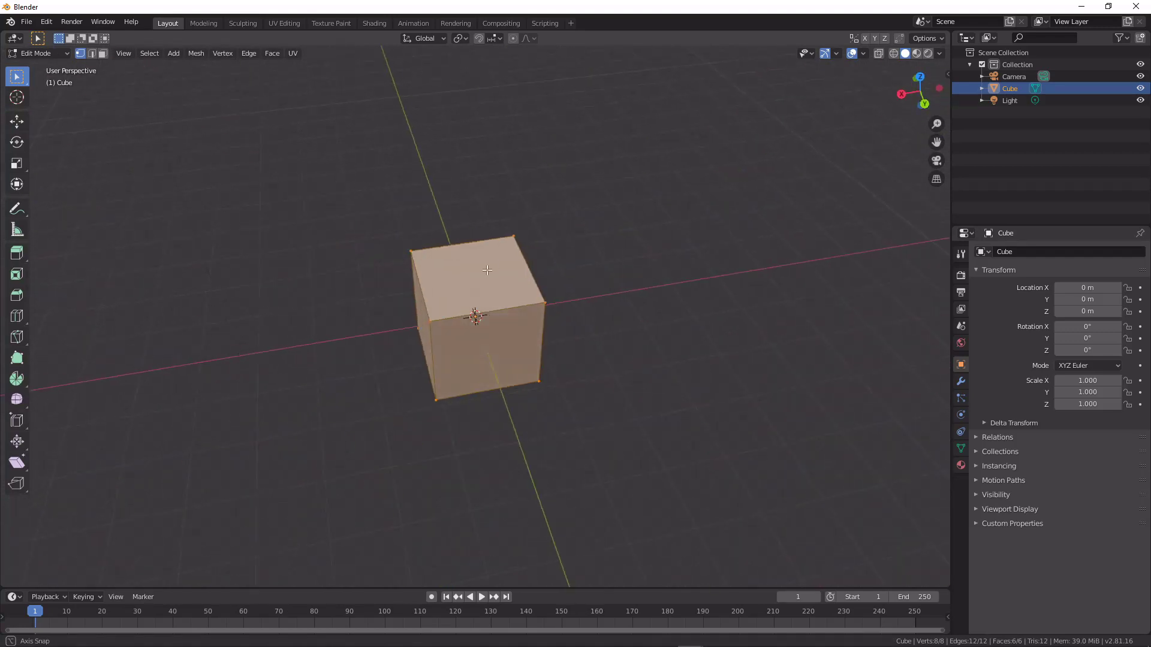
pyautogui.click(17, 122)
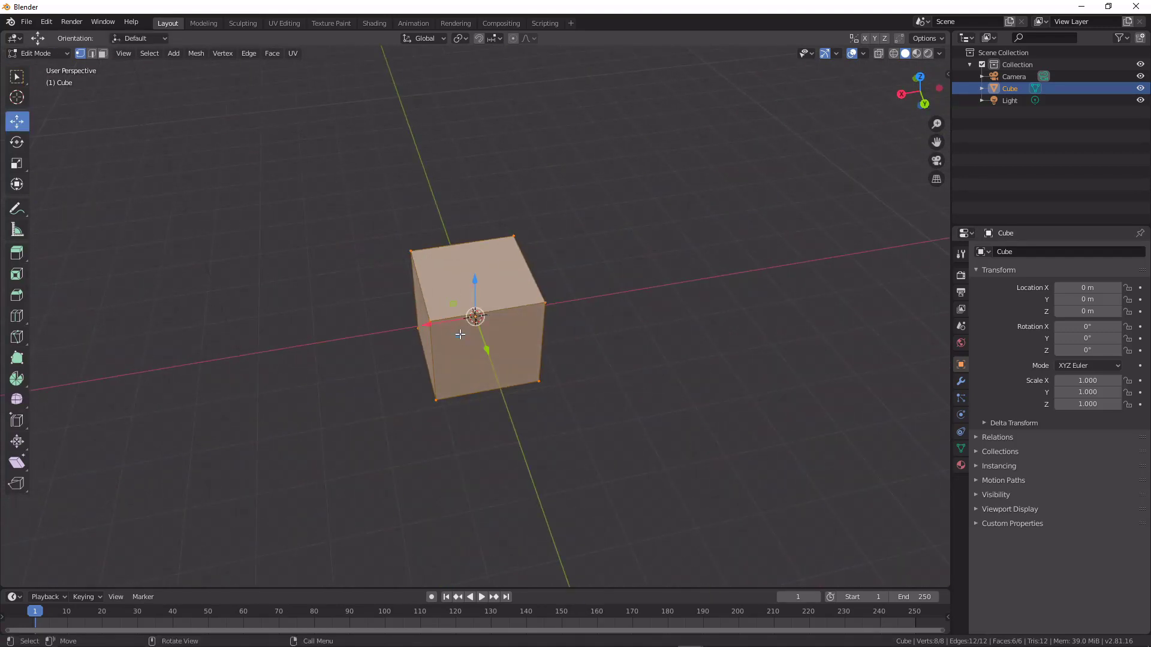
pyautogui.moveTo(470, 319); pyautogui.dragTo(715, 306)
pyautogui.moveTo(555, 290); pyautogui.dragTo(545, 357, button='middle')
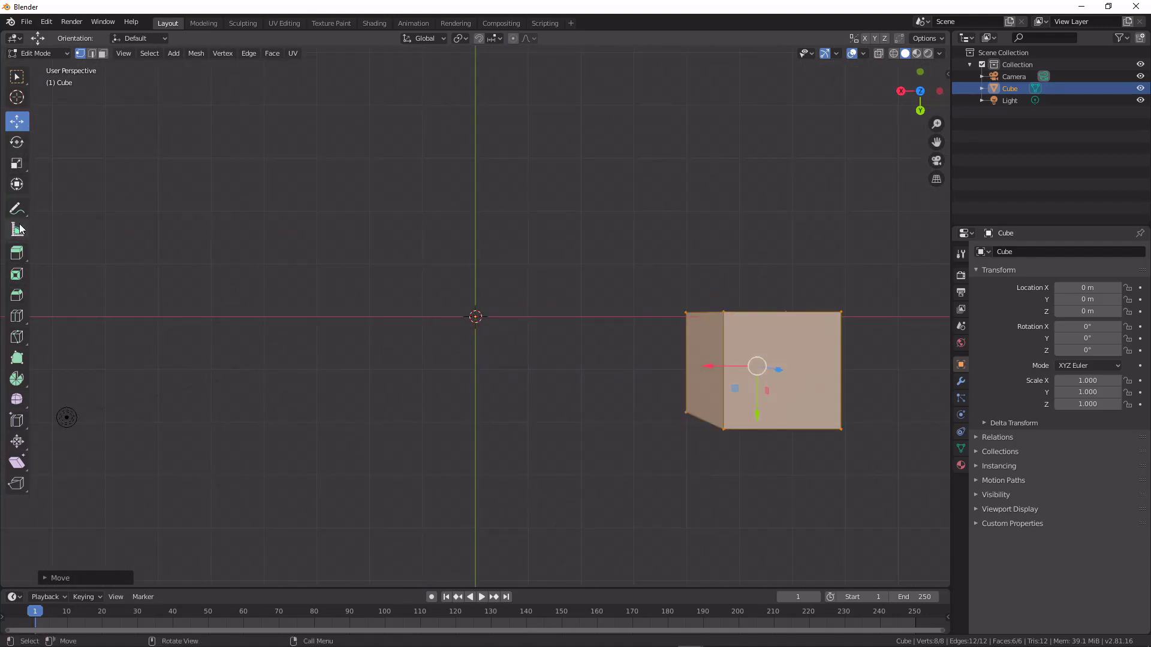
# Step: Spin the cube's mesh around the centre into a full ring of copies
pyautogui.click(17, 379)
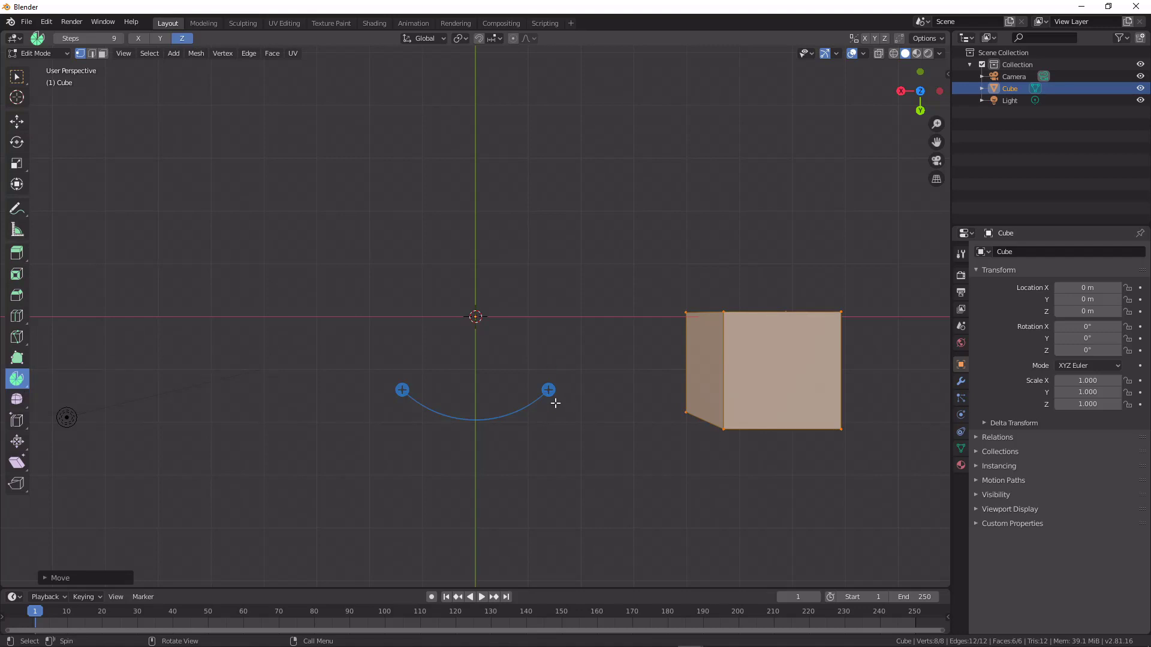
pyautogui.moveTo(555, 401); pyautogui.dragTo(673, 352)
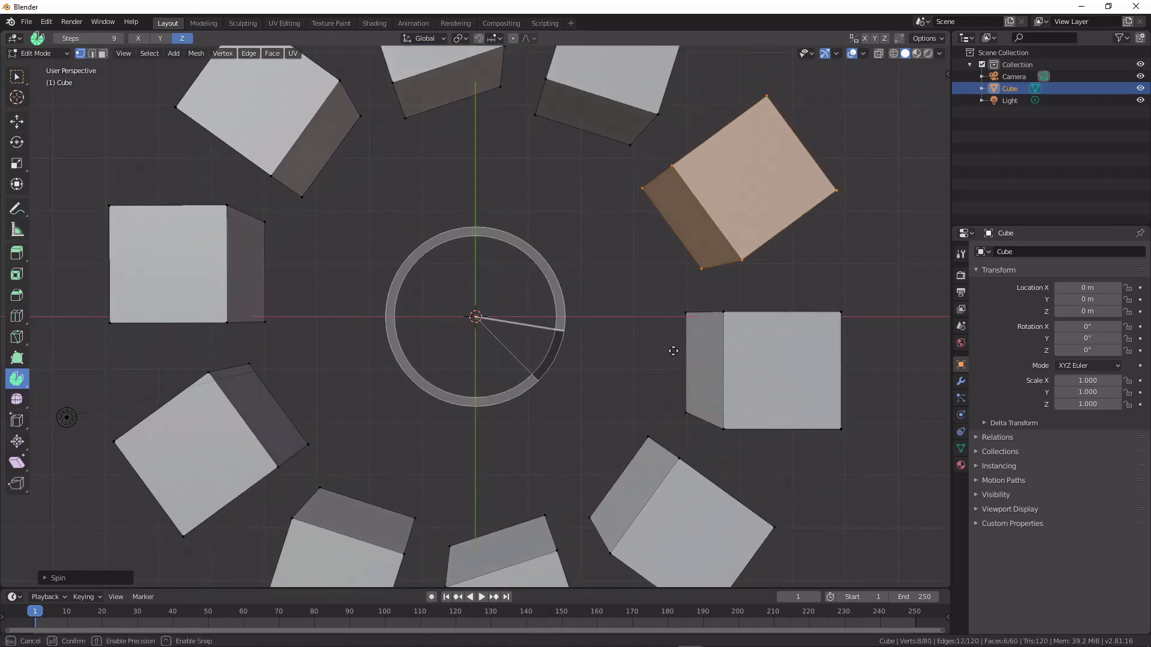
pyautogui.scroll(-4, 449, 429)
pyautogui.moveTo(449, 429); pyautogui.dragTo(449, 310, button='middle')
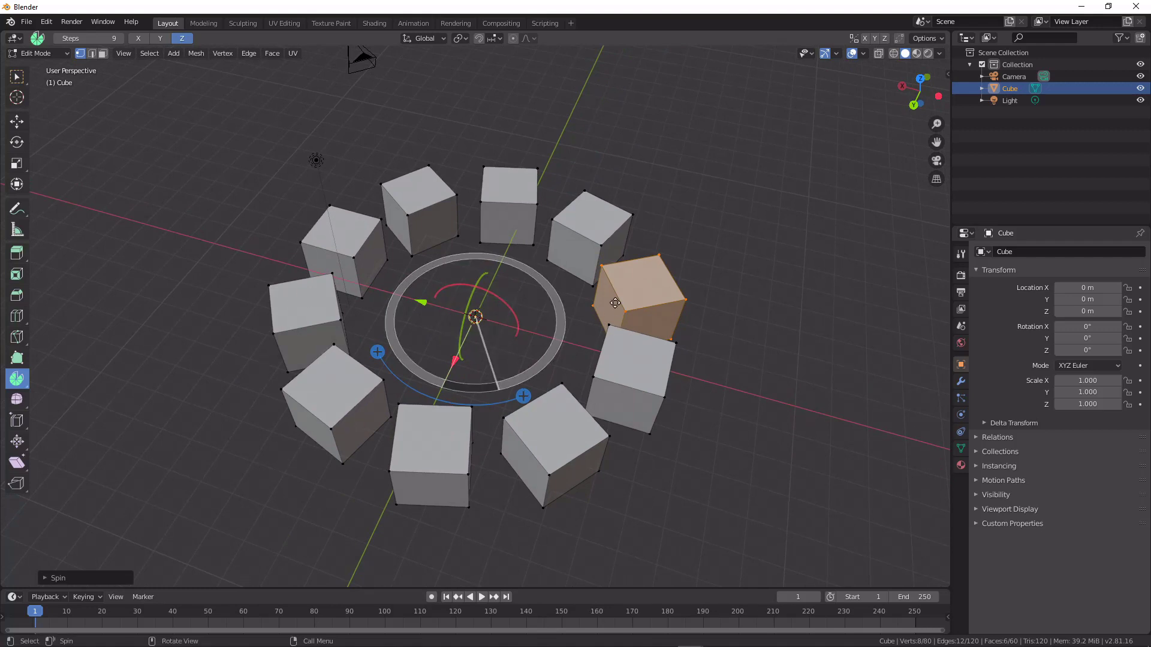
pyautogui.press('Tab')
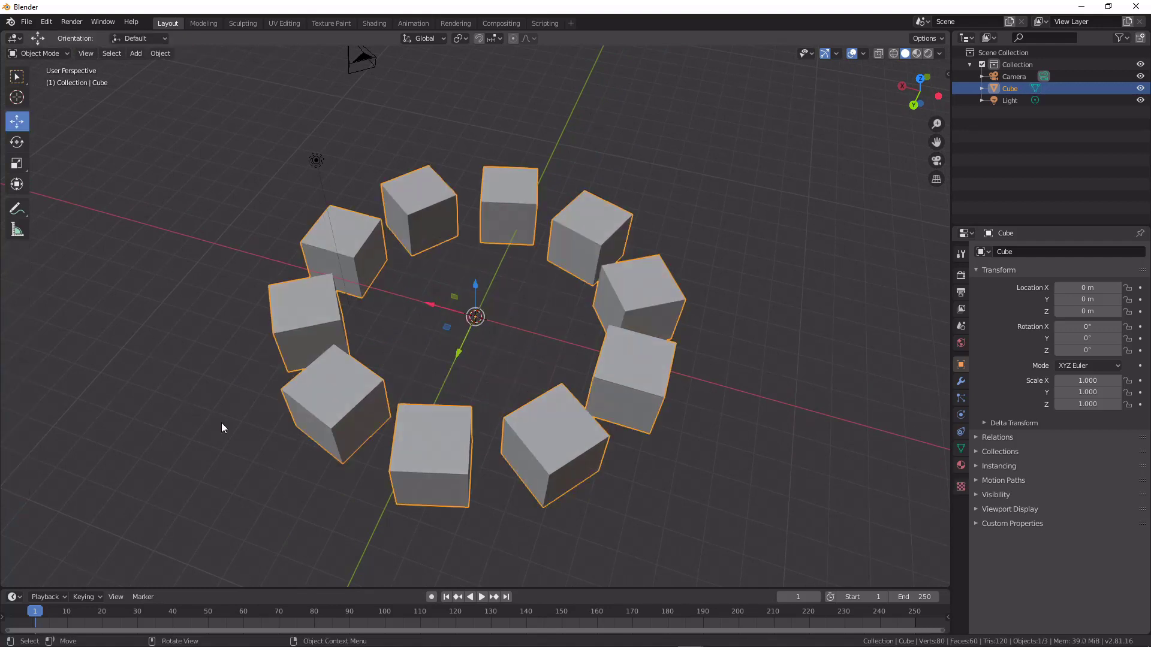
# Step: Cut a centred edge loop through the front-middle cube and raise it along Z into a peak
pyautogui.press('Tab')
pyautogui.moveTo(419, 348); pyautogui.dragTo(527, 378, button='middle')
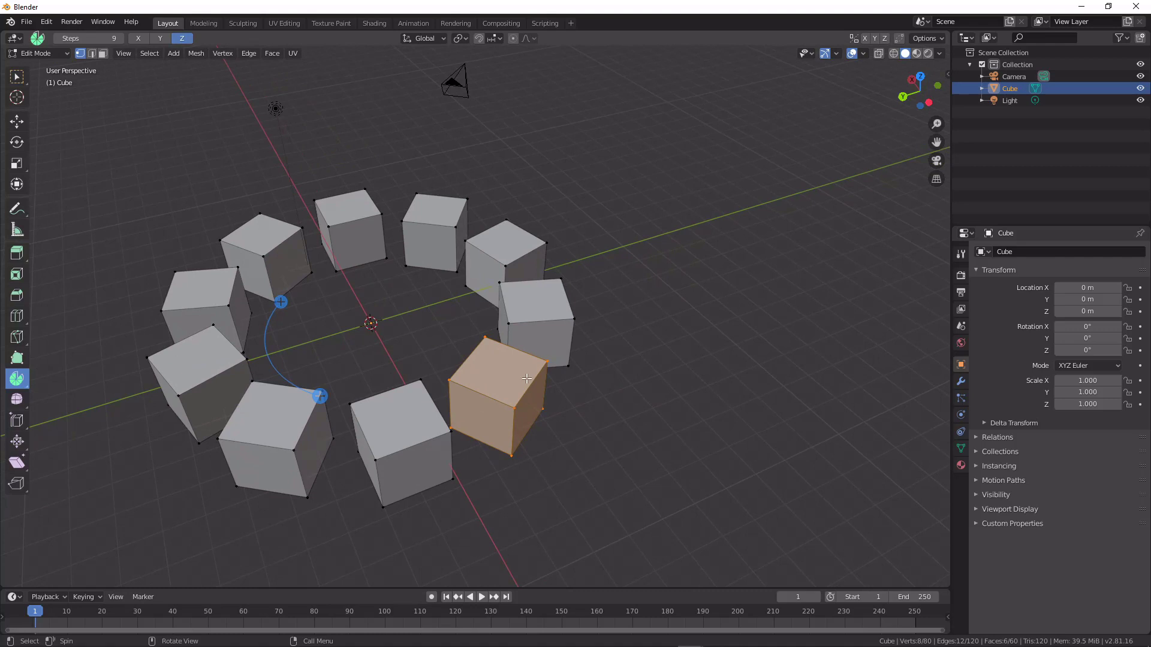
pyautogui.hotkey('alt', 'a')
pyautogui.moveTo(508, 417); pyautogui.dragTo(399, 390, button='middle')
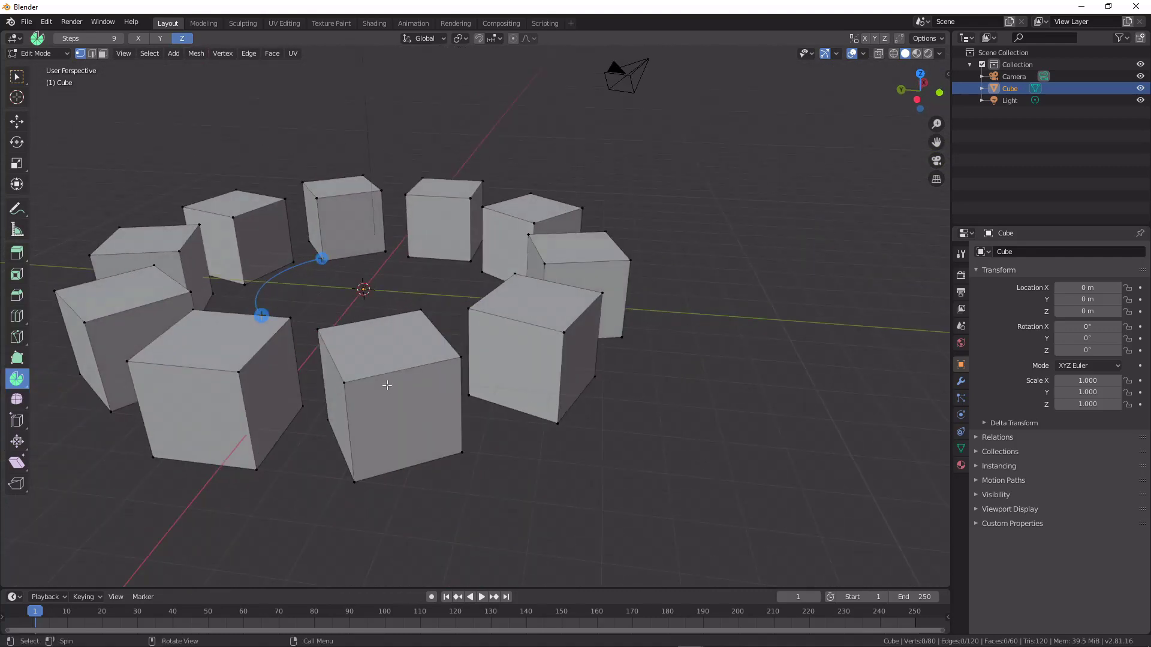
pyautogui.hotkey('ctrl', 'r')
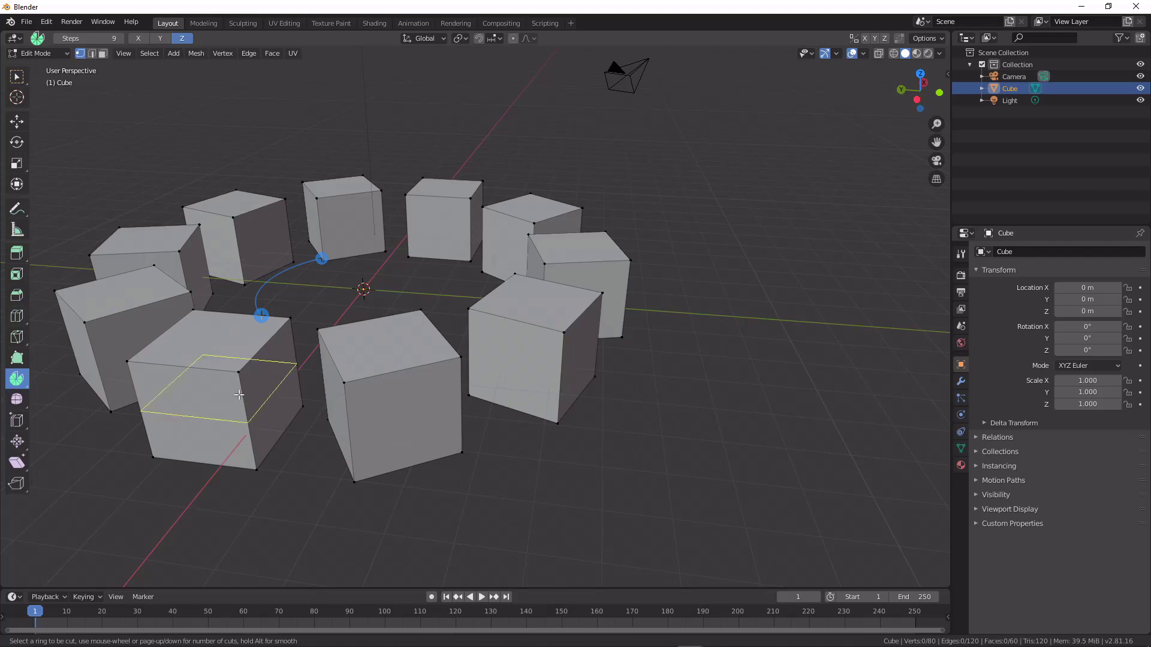
pyautogui.click(383, 372)
pyautogui.rightClick(383, 372)
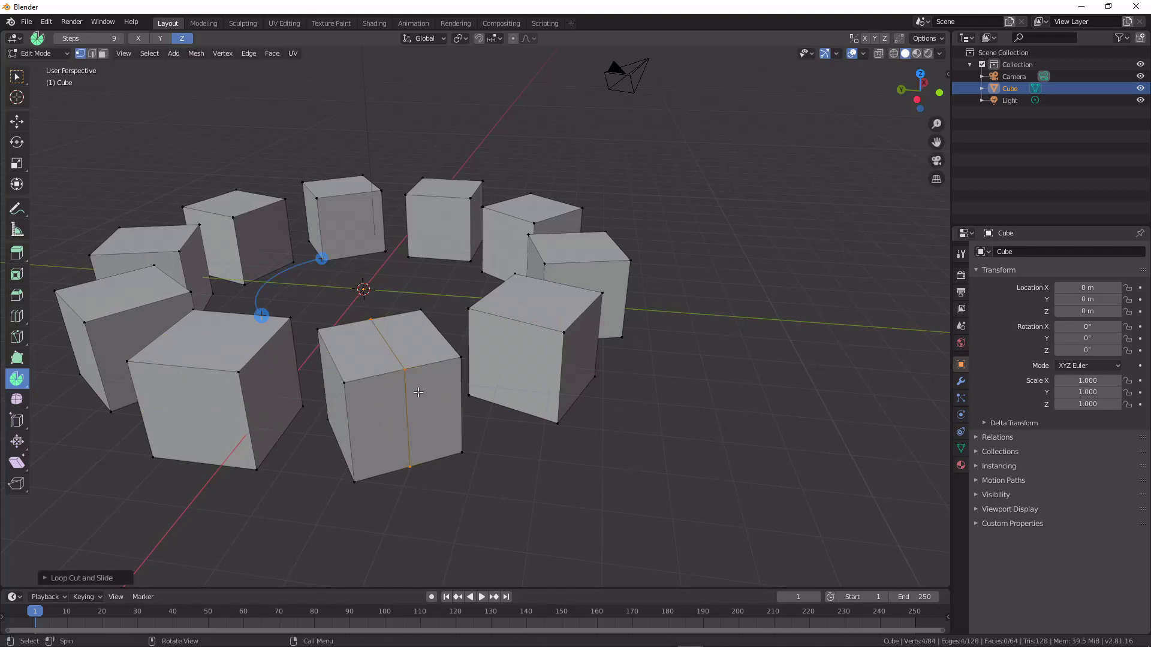
pyautogui.press('g')
pyautogui.press('z')
pyautogui.click(465, 416)
# Step: Select all, return to Object Mode and orbit to inspect the ring
pyautogui.press('a')
pyautogui.press('Tab')
pyautogui.moveTo(552, 423); pyautogui.dragTo(400, 423, button='middle')
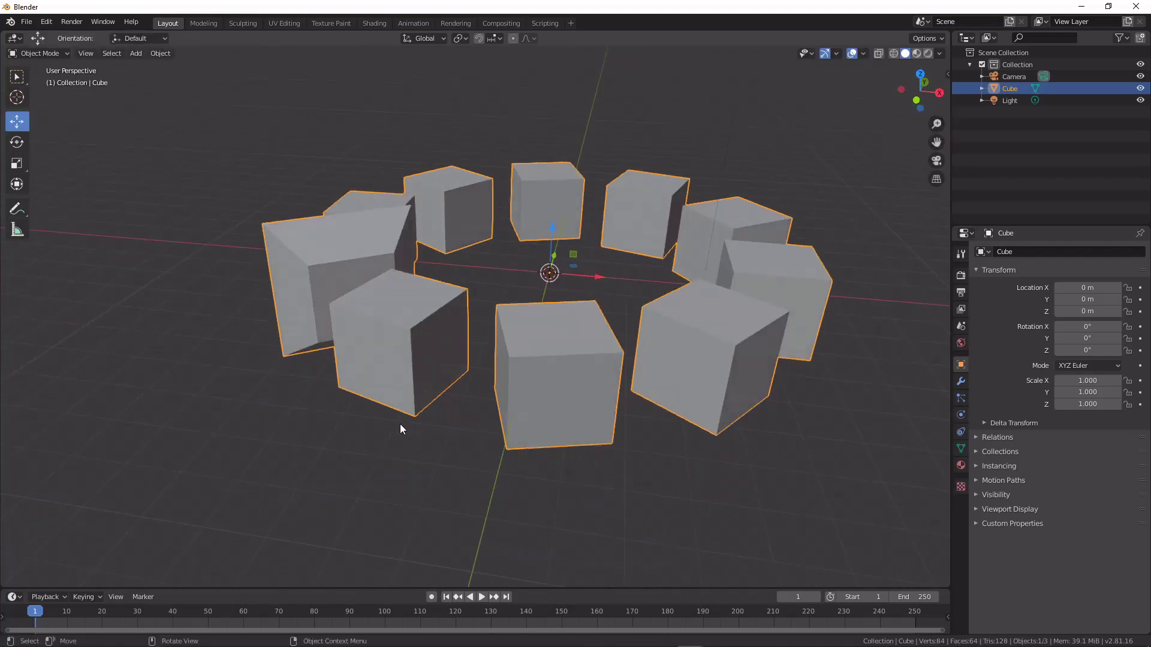
pyautogui.press('Tab')
pyautogui.hotkey('alt', 'a')
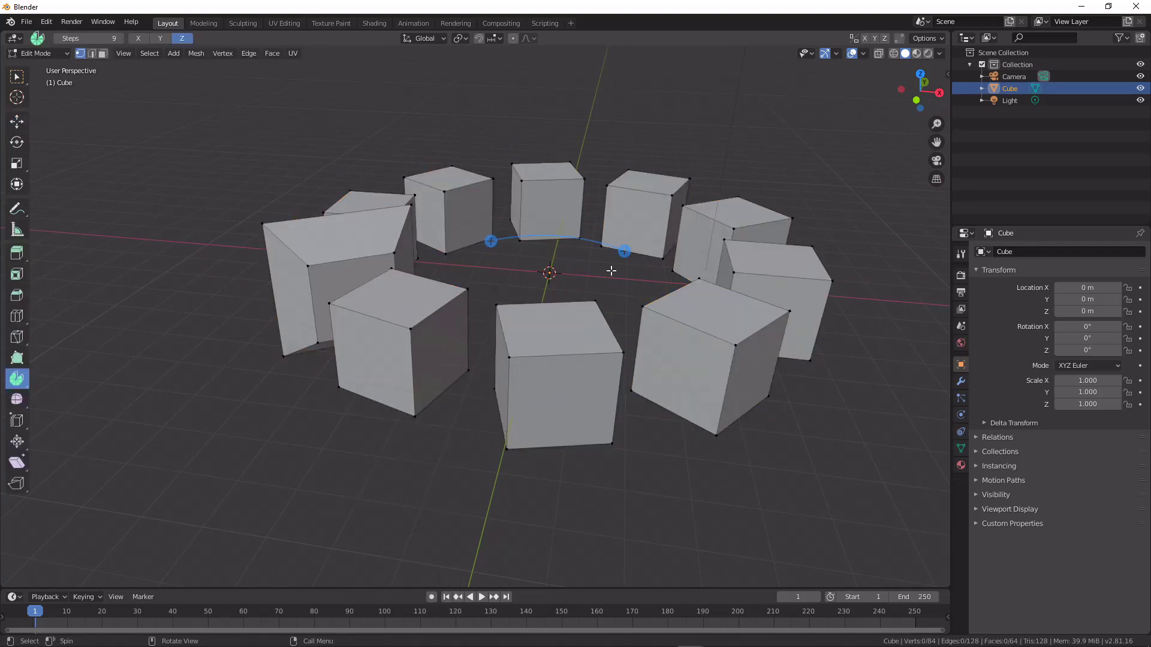
pyautogui.press('Tab')
# Step: Delete the spun ring object, leaving an empty scene
pyautogui.press('x')
pyautogui.click(571, 242)
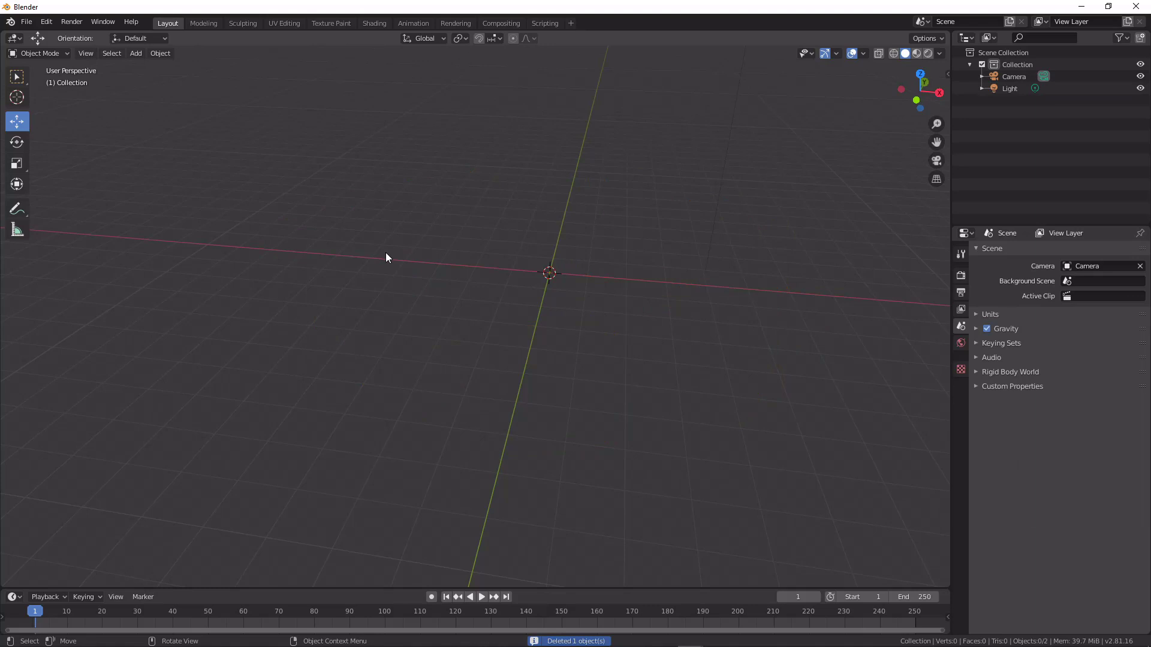
pyautogui.moveTo(386, 254); pyautogui.dragTo(465, 316, button='middle')
# Step: Add a new cube at the centre and give it an Array modifier
pyautogui.hotkey('shift', 'a')
pyautogui.moveTo(469, 316)
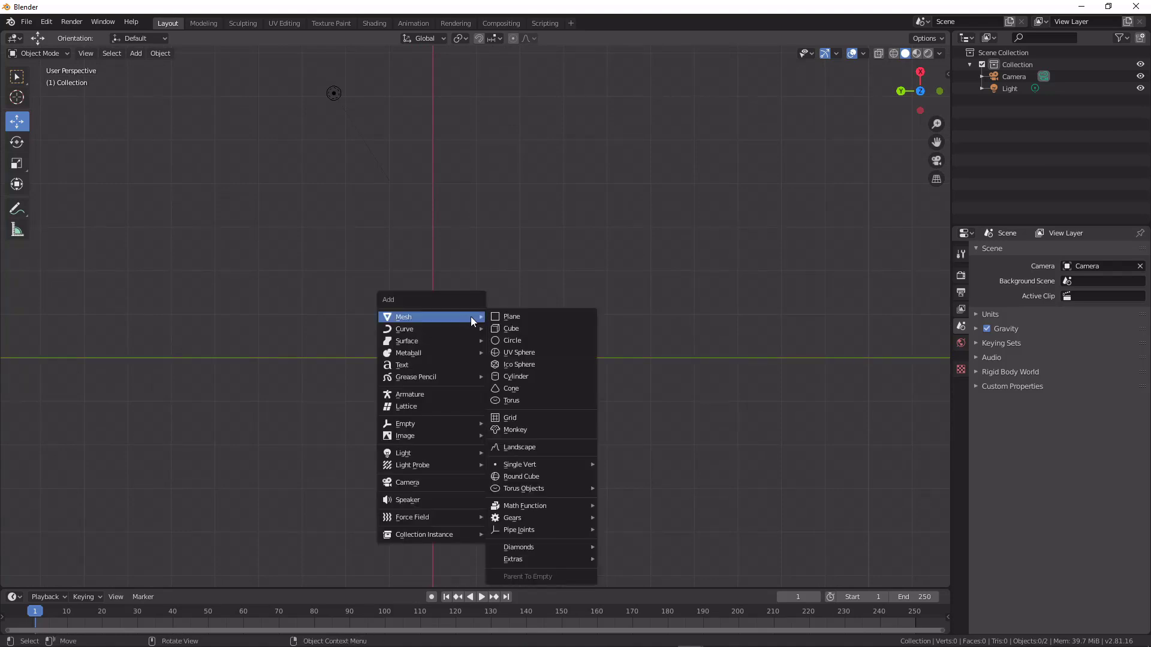
pyautogui.click(535, 335)
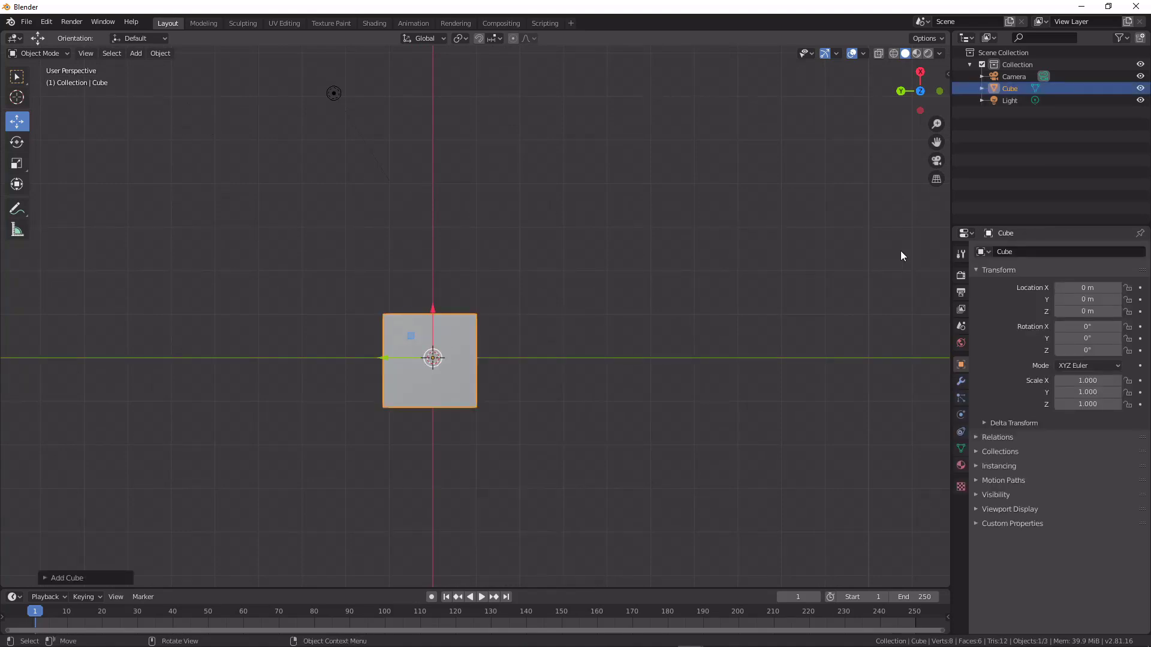
pyautogui.click(961, 381)
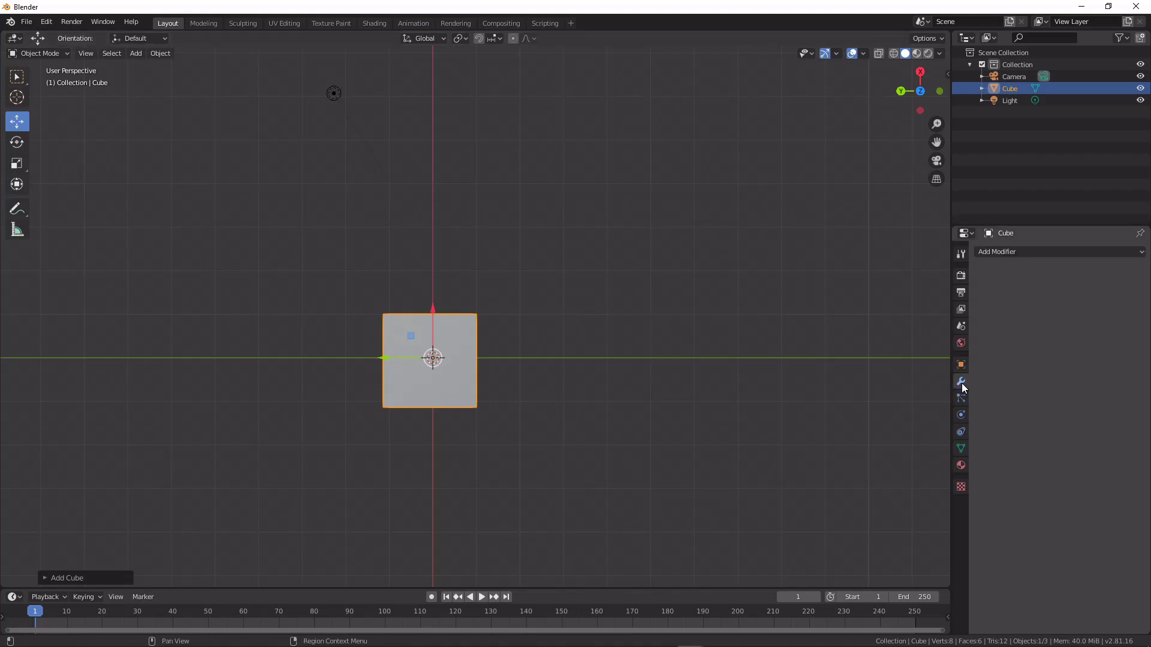
pyautogui.click(1035, 252)
pyautogui.click(934, 279)
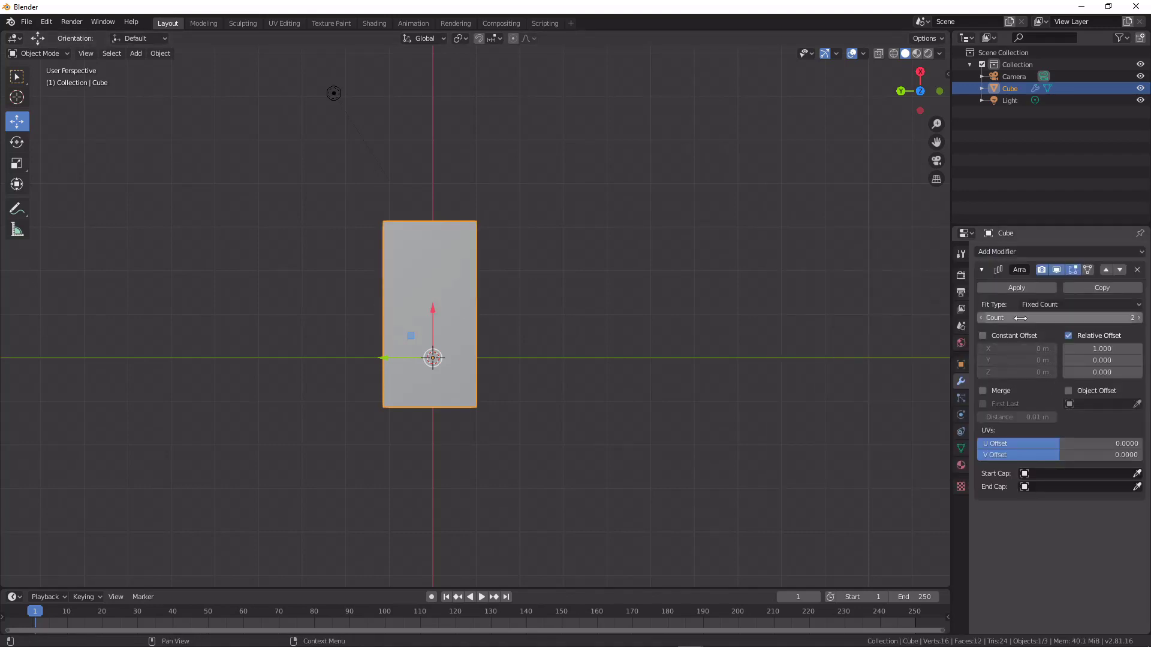
# Step: Set the array count to 18 and the relative X offset to 1.47
pyautogui.moveTo(1020, 317); pyautogui.dragTo(1073, 318)
pyautogui.scroll(-3, 725, 306)
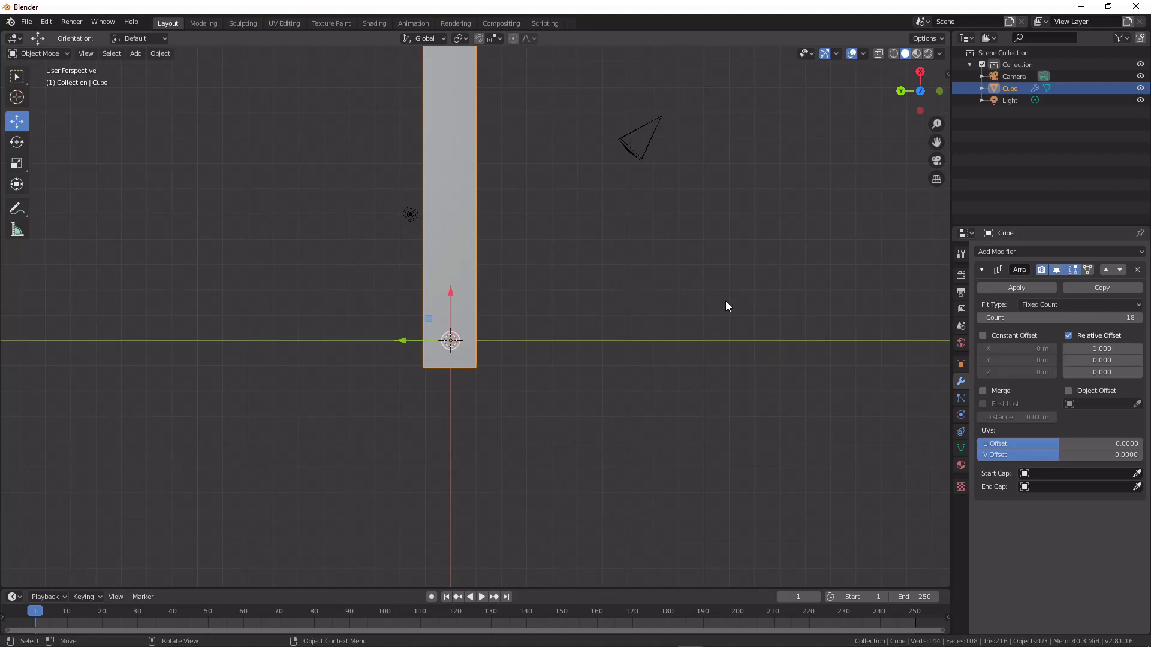
pyautogui.keyDown('shift'); pyautogui.moveTo(725, 301); pyautogui.dragTo(687, 344, button='middle'); pyautogui.keyUp('shift')
pyautogui.scroll(-4, 717, 376)
pyautogui.click(1101, 348)
pyautogui.write('1.25')
pyautogui.press('Return')
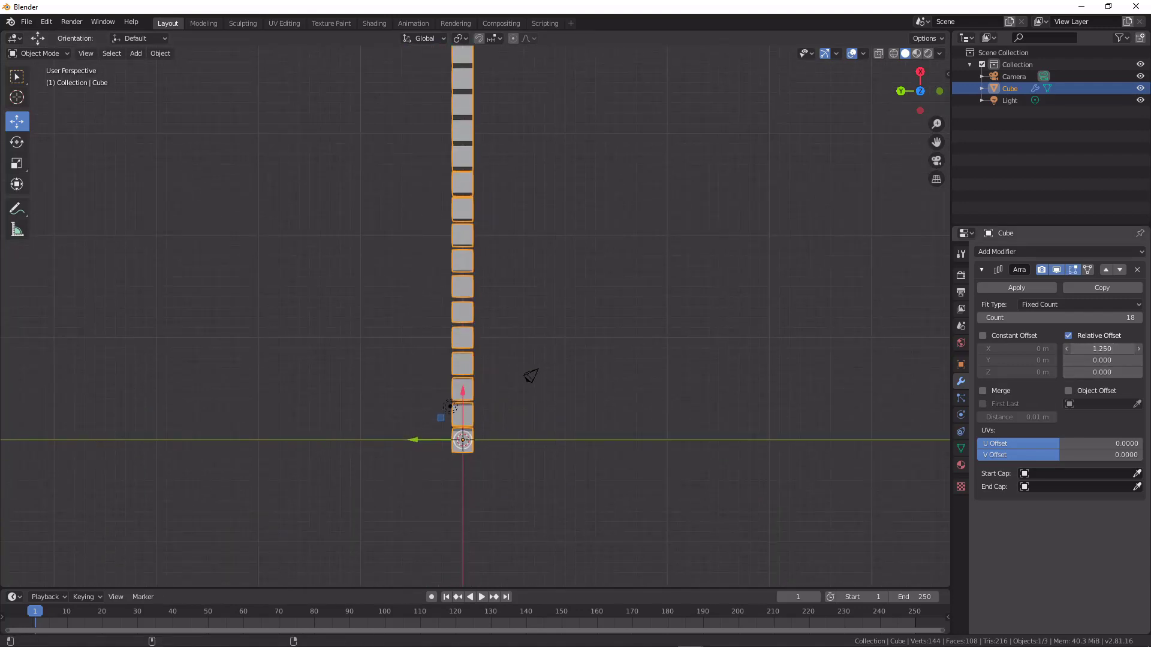
pyautogui.moveTo(1101, 349); pyautogui.dragTo(1121, 348)
pyautogui.hotkey('shift', 'a')
pyautogui.moveTo(357, 361)
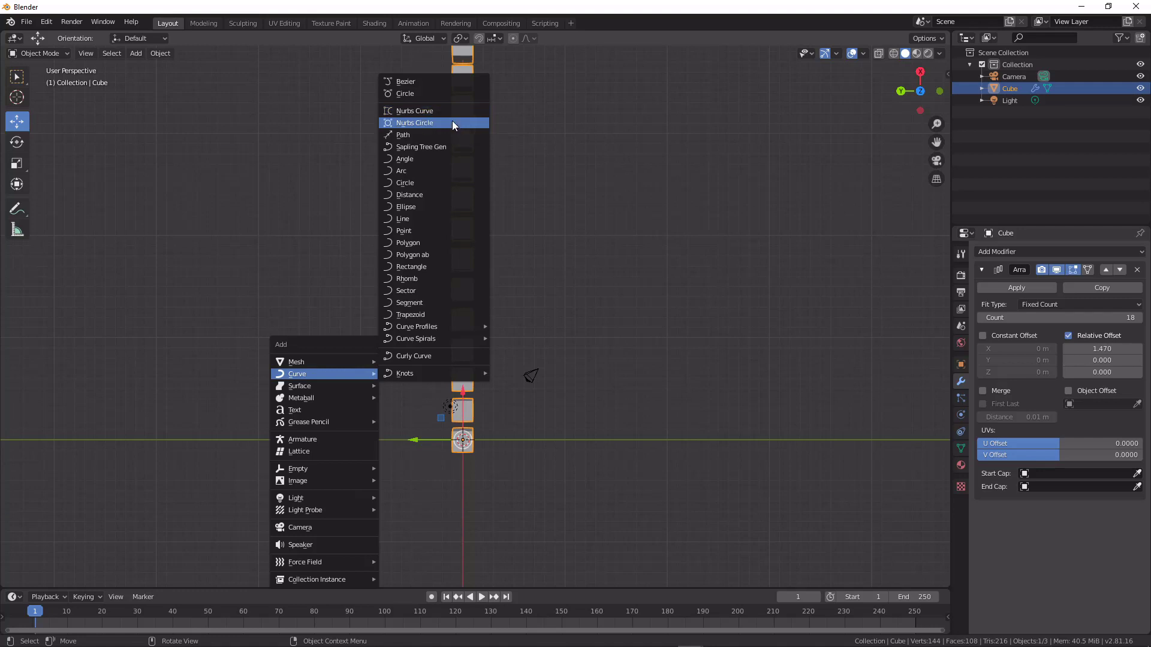
# Step: Add a NurbsCircle, slide it beside the array and scale it up
pyautogui.click(419, 122)
pyautogui.moveTo(419, 433); pyautogui.dragTo(217, 390)
pyautogui.press('s')
pyautogui.click(723, 496)
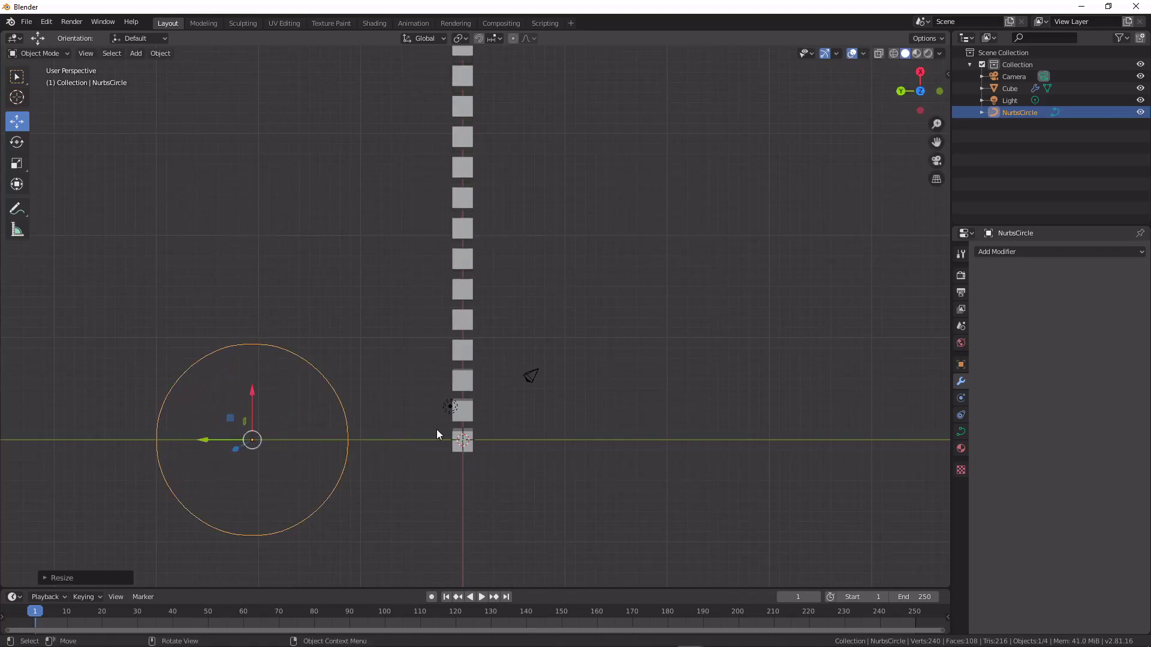
pyautogui.scroll(2, 487, 435)
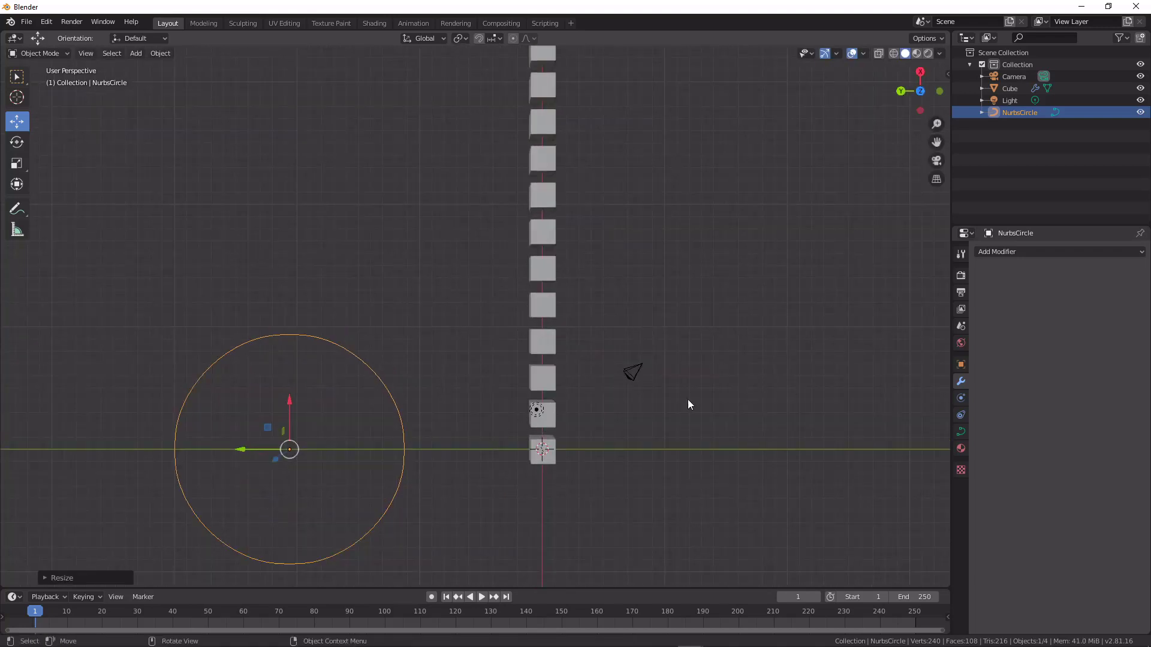
# Step: Give the cube array a Curve modifier using NurbsCircle and slide the cubes along it
pyautogui.click(544, 343)
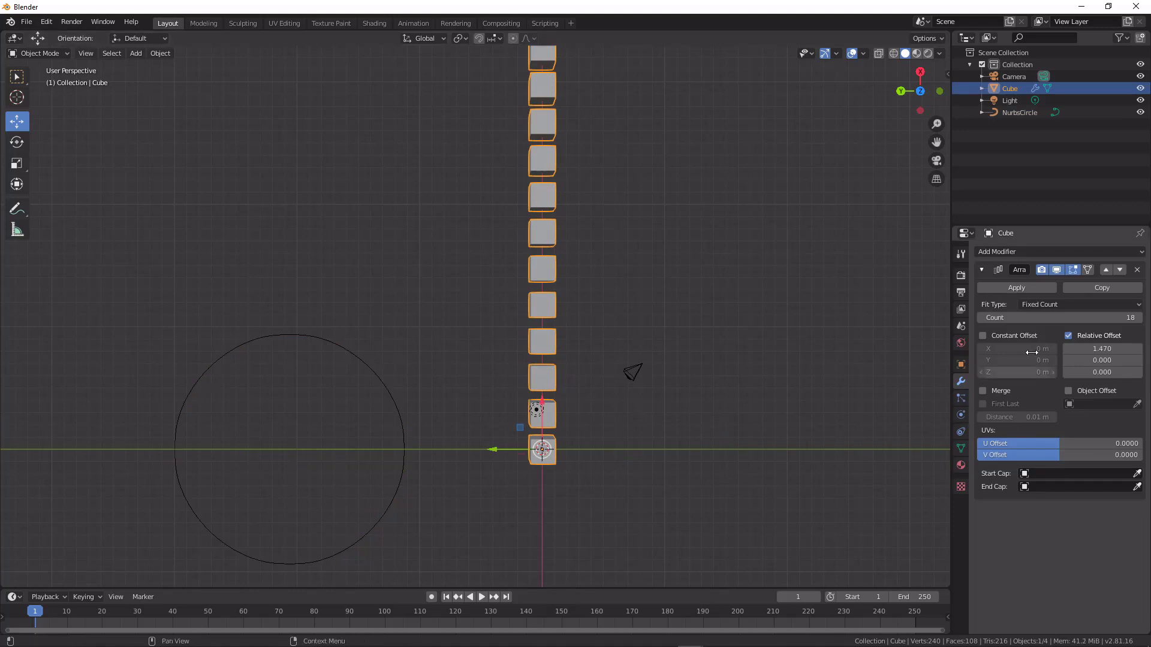
pyautogui.click(1019, 250)
pyautogui.click(1040, 307)
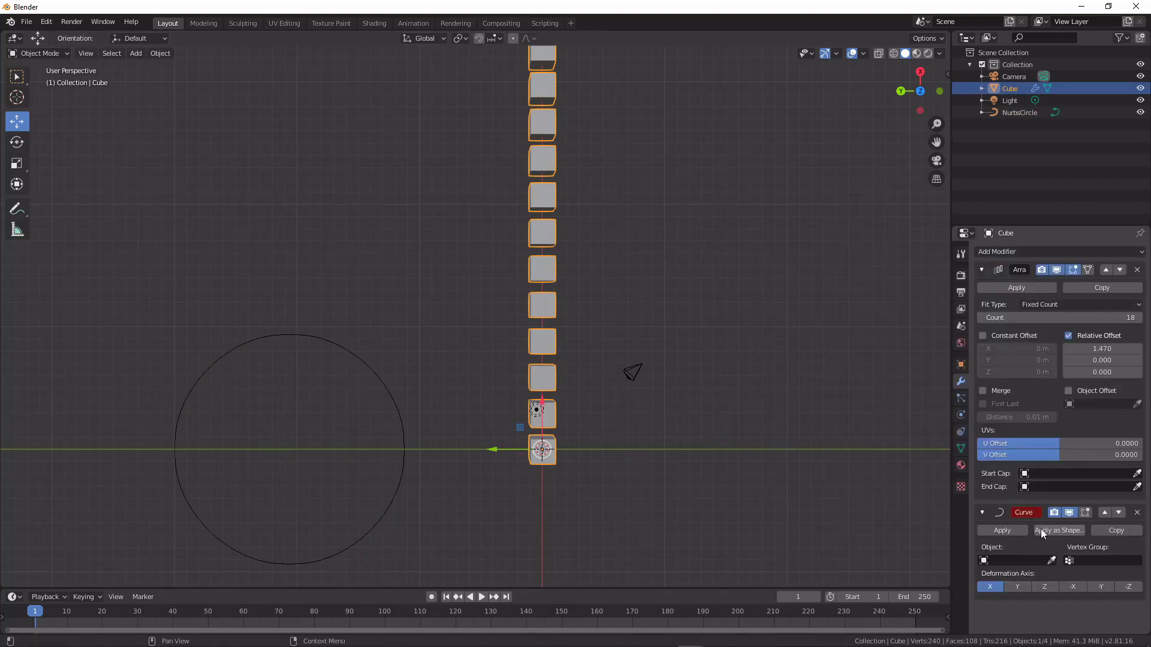
pyautogui.click(1013, 560)
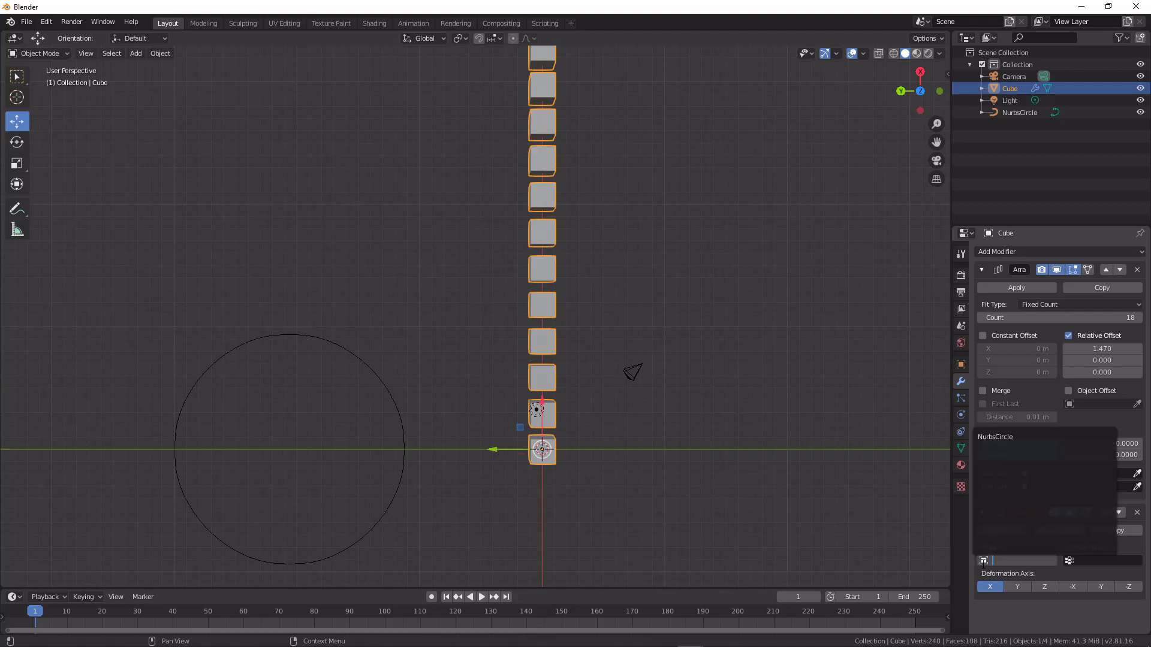
pyautogui.click(1020, 438)
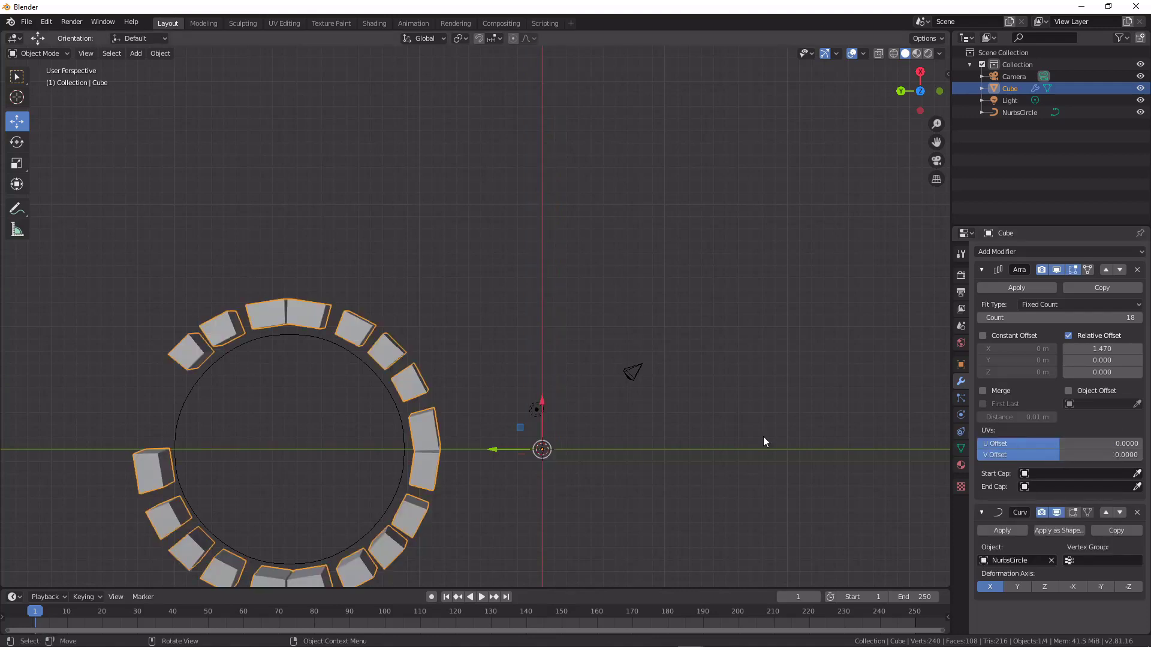
pyautogui.moveTo(754, 421); pyautogui.dragTo(568, 351, button='middle')
pyautogui.moveTo(622, 377); pyautogui.dragTo(671, 382)
pyautogui.moveTo(672, 381); pyautogui.dragTo(525, 460, button='middle')
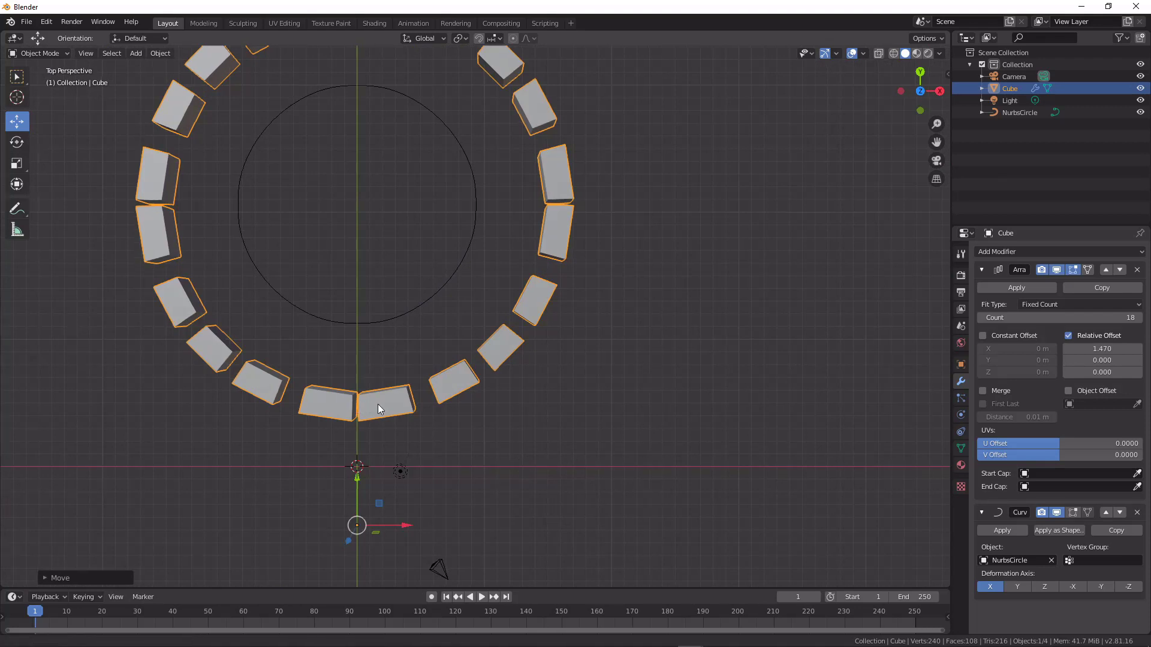
pyautogui.moveTo(379, 405); pyautogui.dragTo(600, 388, button='middle')
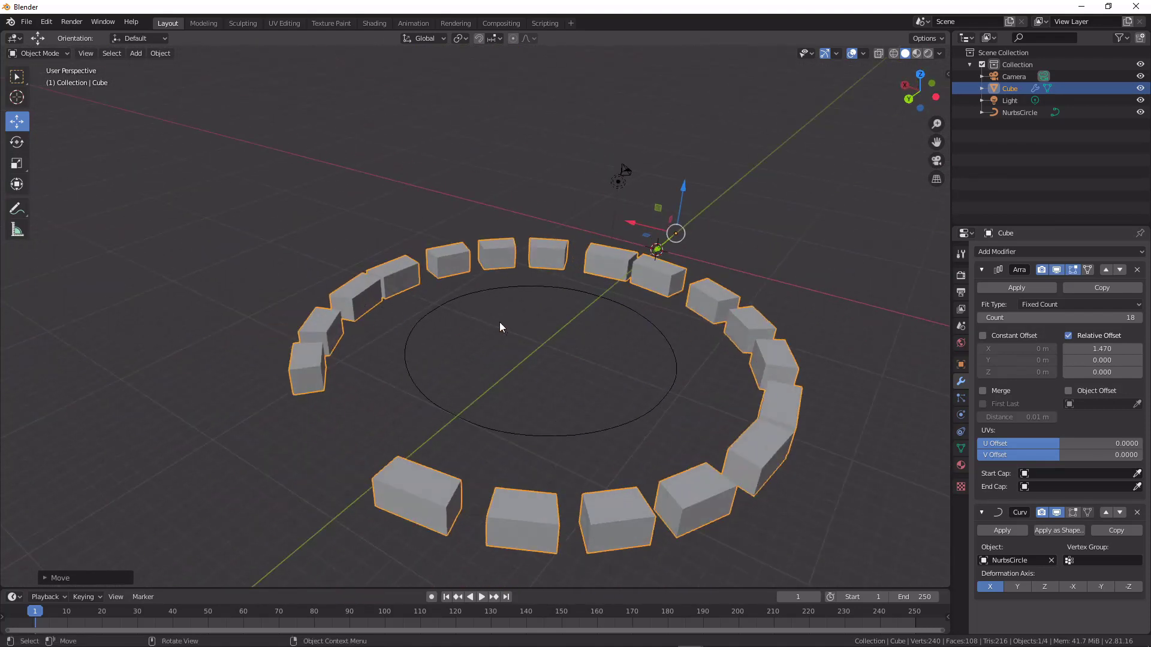
# Step: Shrink the NurbsCircle so the cube ring tightens
pyautogui.click(666, 326)
pyautogui.press('s')
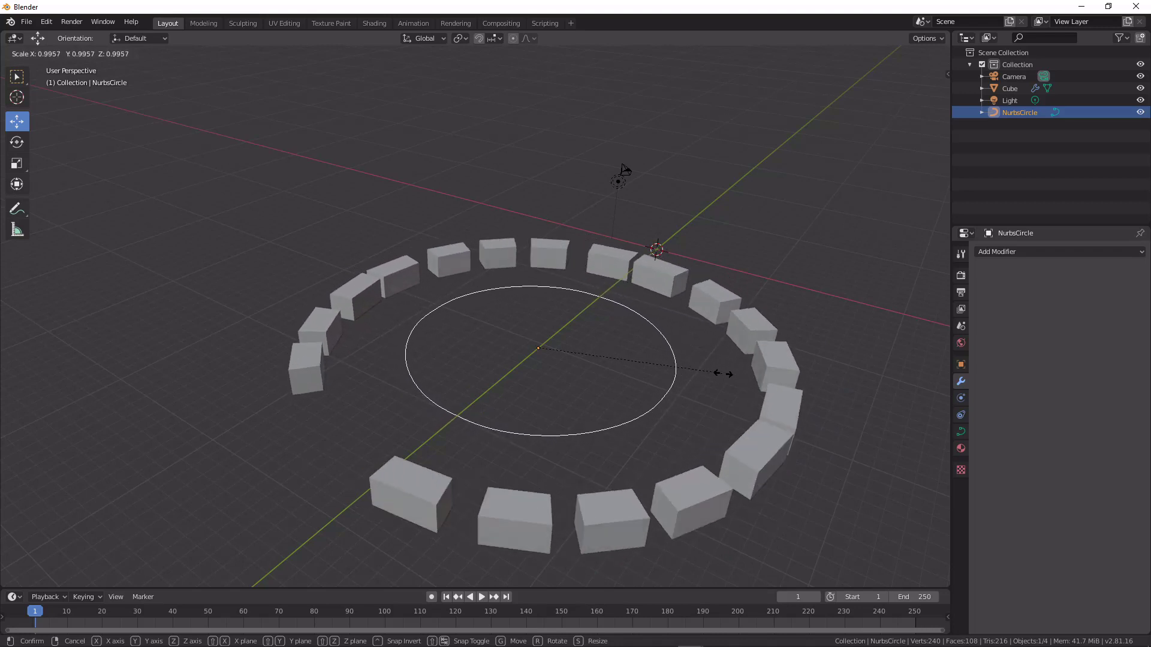
pyautogui.click(718, 368)
pyautogui.moveTo(717, 368); pyautogui.dragTo(456, 280, button='middle')
pyautogui.moveTo(351, 432); pyautogui.dragTo(475, 396, button='middle')
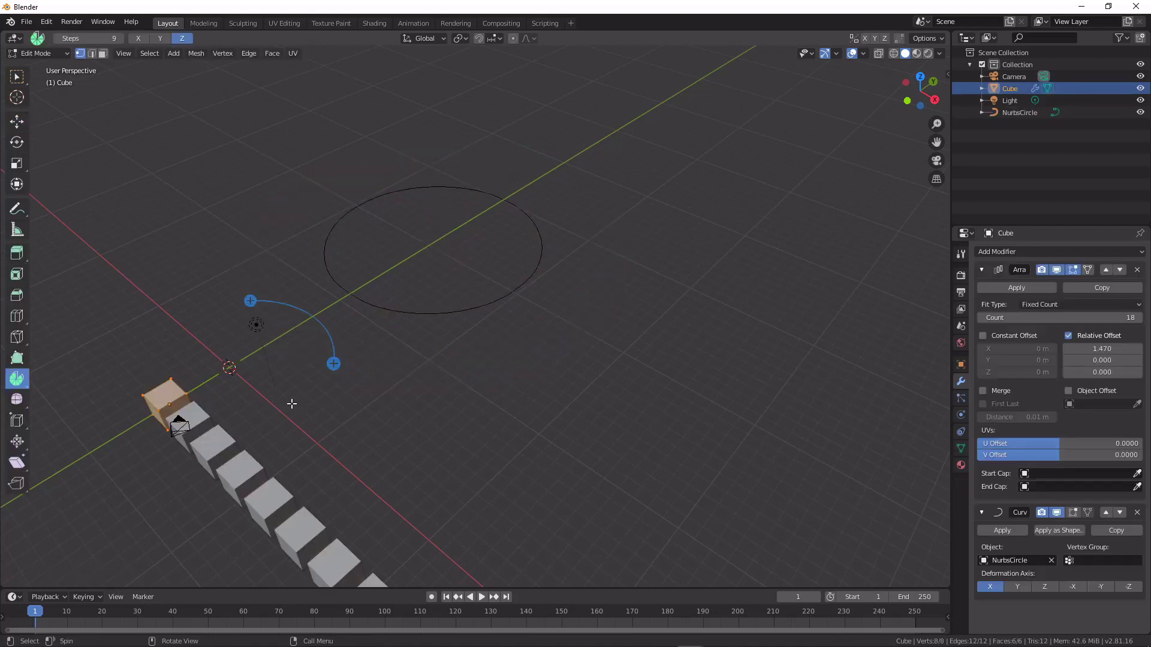
pyautogui.moveTo(290, 403); pyautogui.dragTo(449, 389, button='middle')
# Step: Add loop cuts across the cube so the blocks bend smoothly, then return to Object Mode
pyautogui.hotkey('ctrl', 'r')
pyautogui.scroll(7, 436, 403)
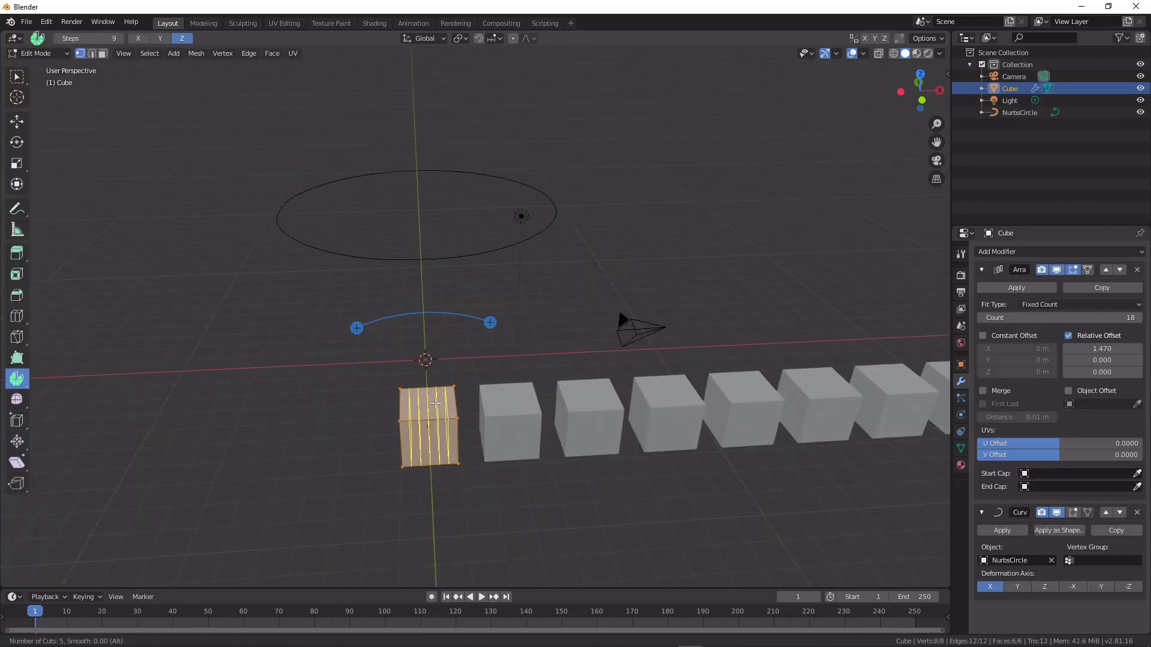
pyautogui.click(436, 403)
pyautogui.press('Tab')
pyautogui.moveTo(421, 365); pyautogui.dragTo(416, 402, button='middle')
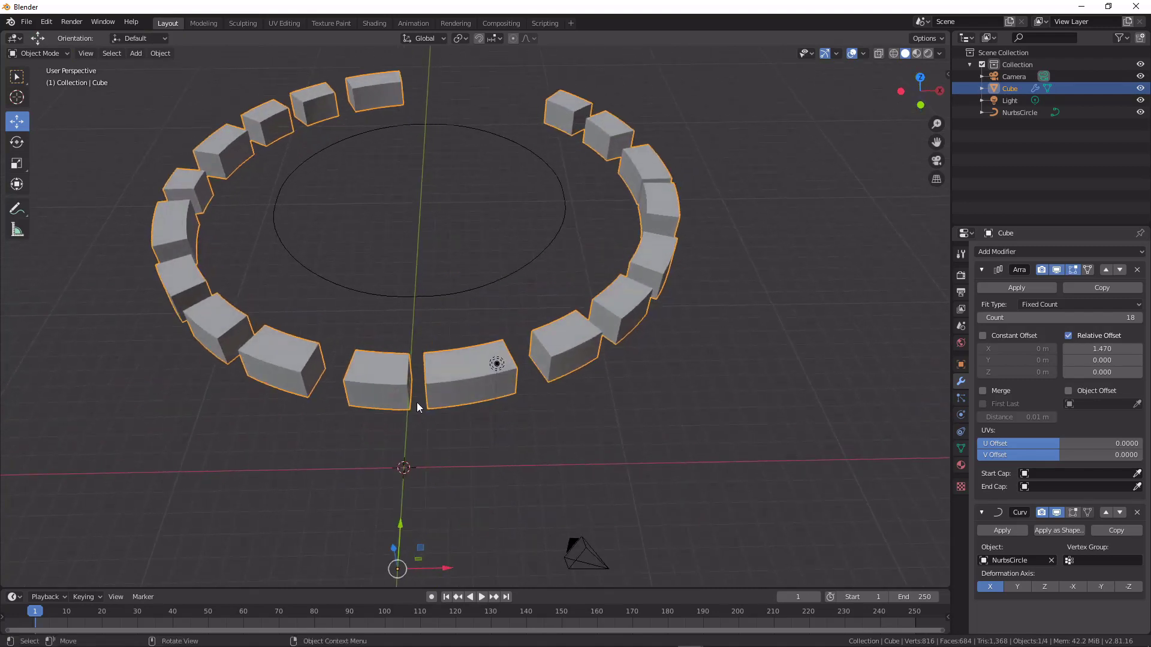
# Step: Move the cube array toward the centre of the ring
pyautogui.moveTo(419, 250); pyautogui.dragTo(329, 343, button='middle')
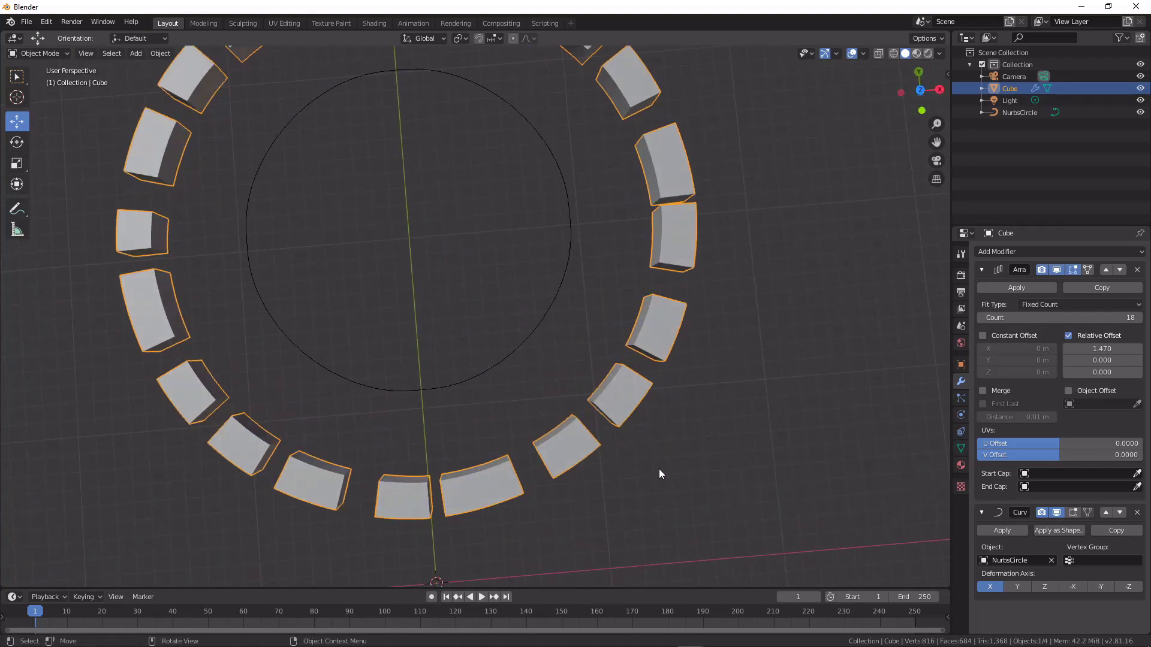
pyautogui.moveTo(659, 469); pyautogui.dragTo(606, 197, button='middle')
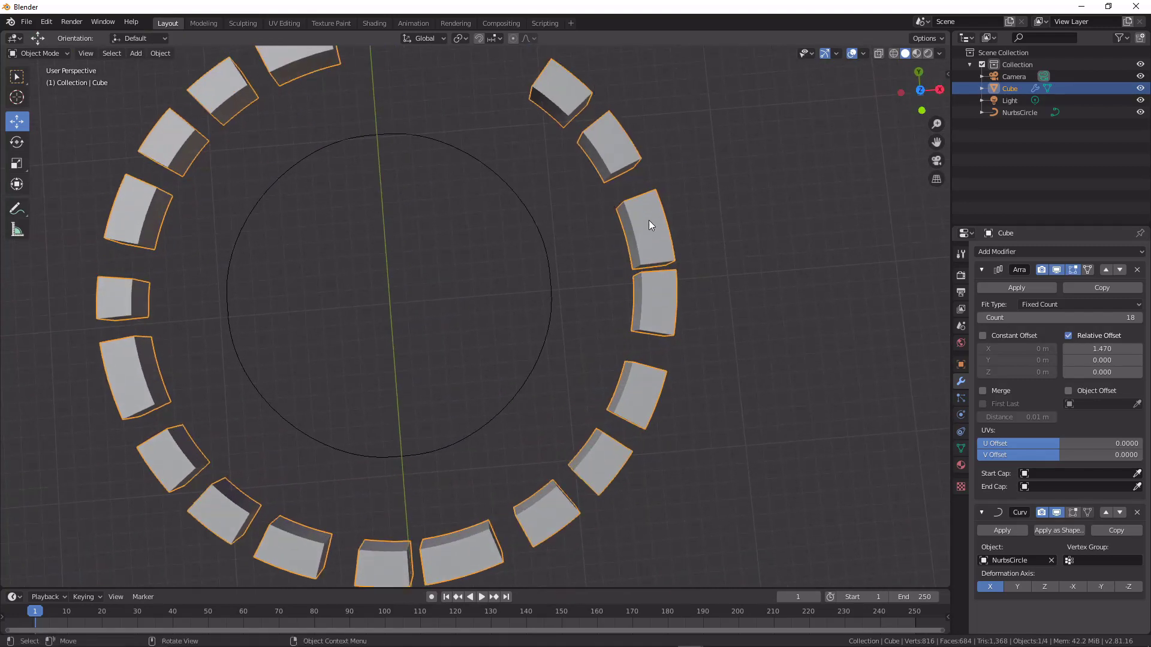
pyautogui.click(535, 231)
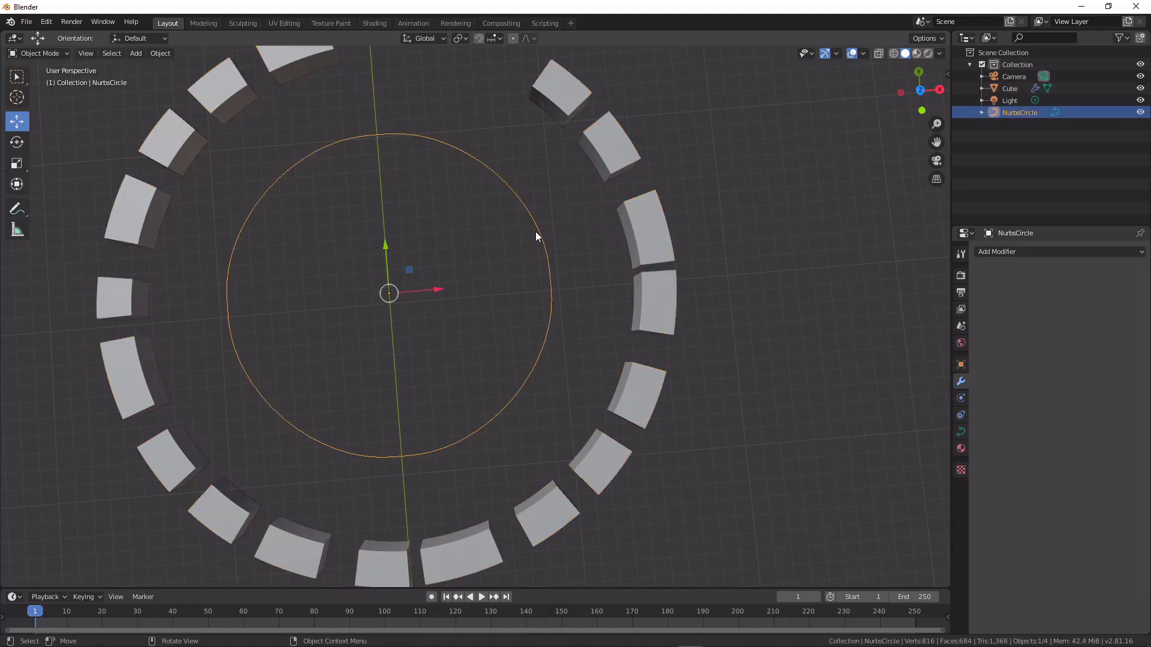
pyautogui.click(660, 207)
pyautogui.scroll(-4, 626, 268)
pyautogui.moveTo(549, 298); pyautogui.dragTo(498, 353, button='middle')
pyautogui.press('g')
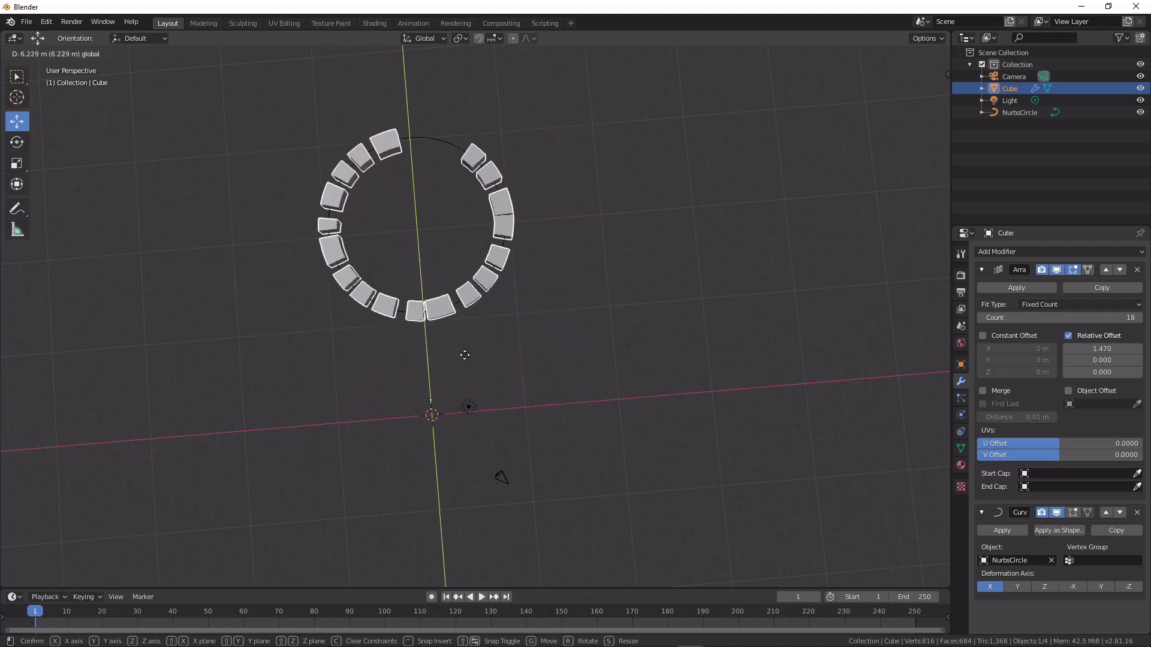
pyautogui.click(477, 393)
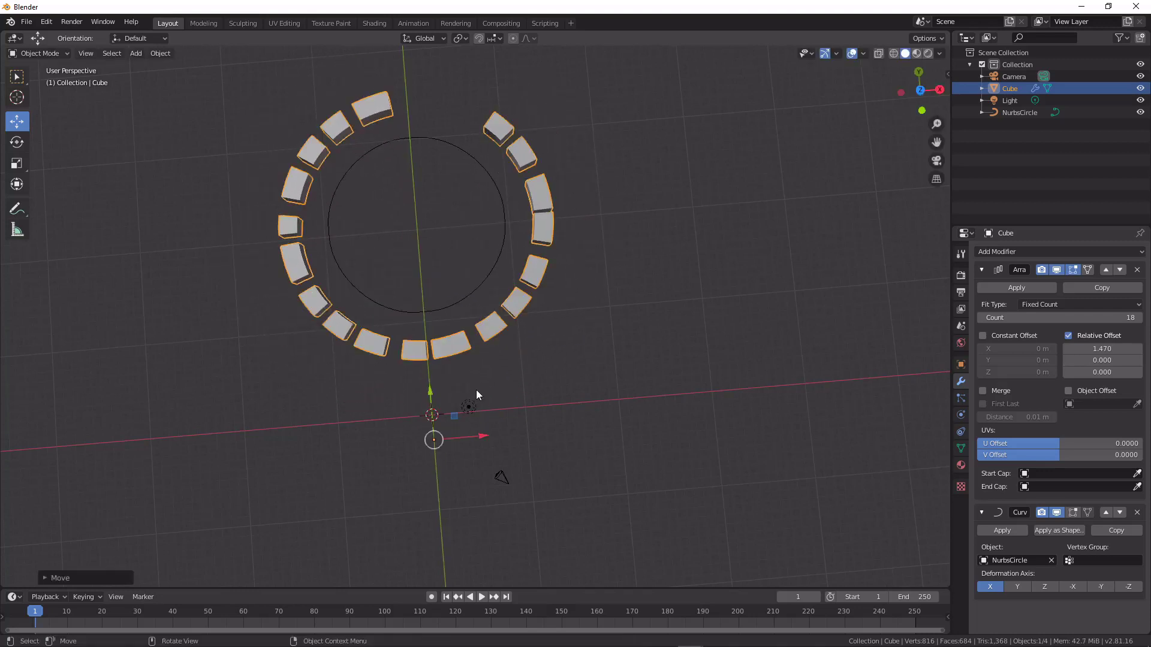
pyautogui.moveTo(405, 422); pyautogui.dragTo(323, 374, button='middle')
pyautogui.moveTo(329, 358); pyautogui.dragTo(338, 347)
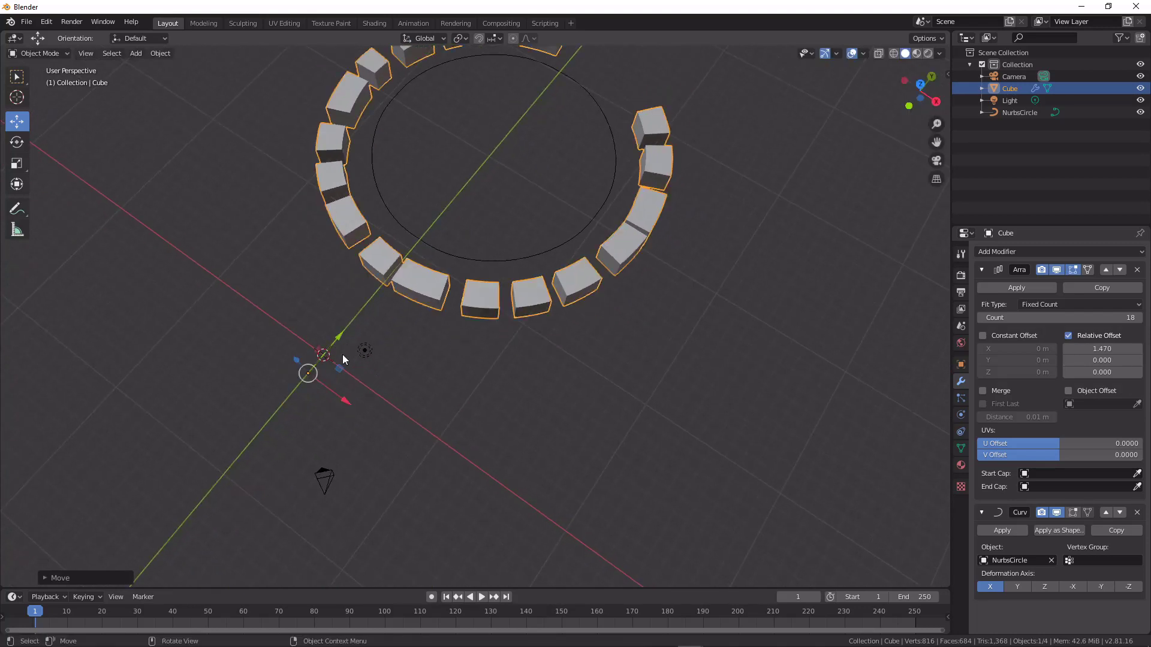
pyautogui.press('g')
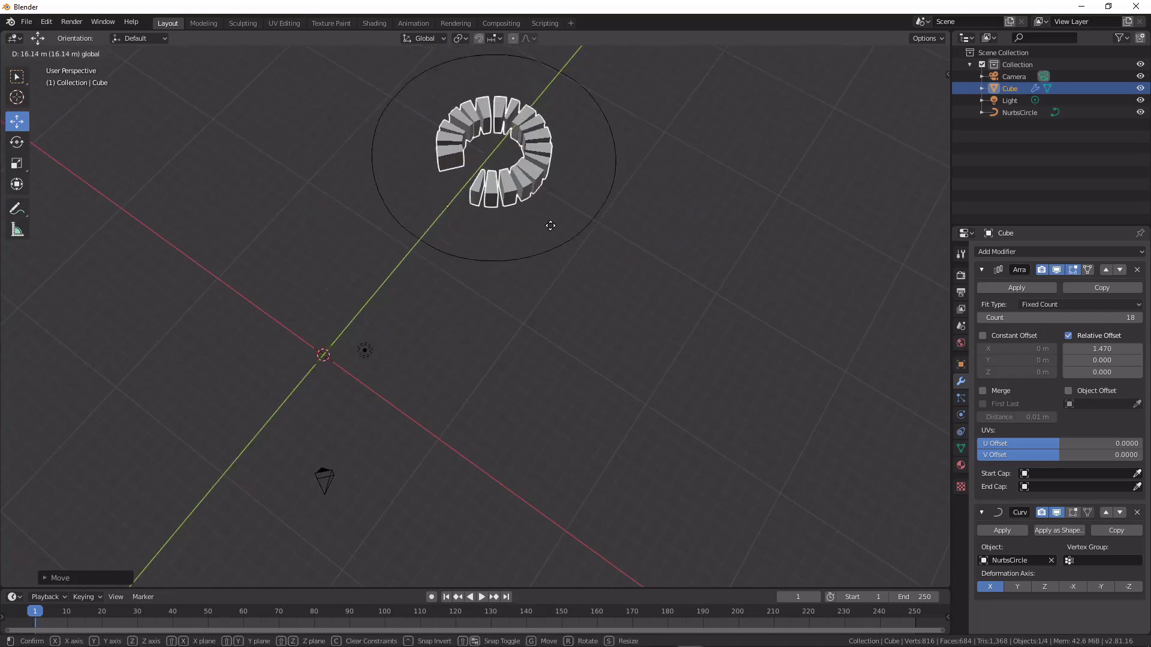
pyautogui.click(563, 193)
# Step: Move the NurbsCircle along X to sit near the centre
pyautogui.moveTo(556, 200); pyautogui.dragTo(606, 307, button='middle')
pyautogui.click(539, 337)
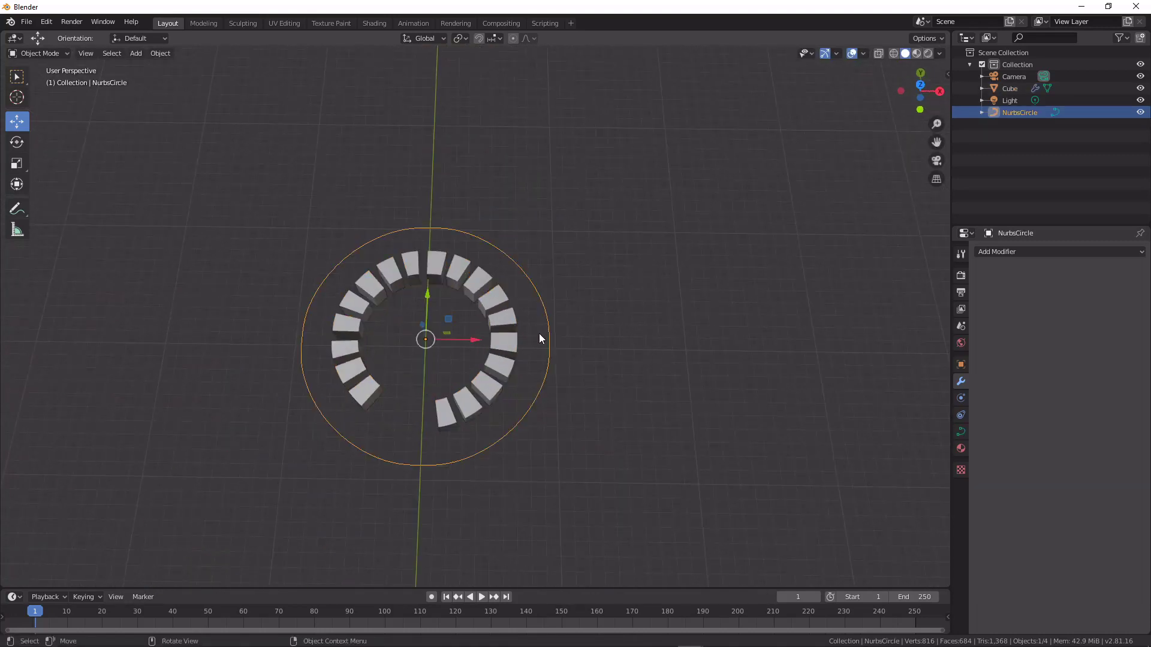
pyautogui.press('g')
pyautogui.press('x')
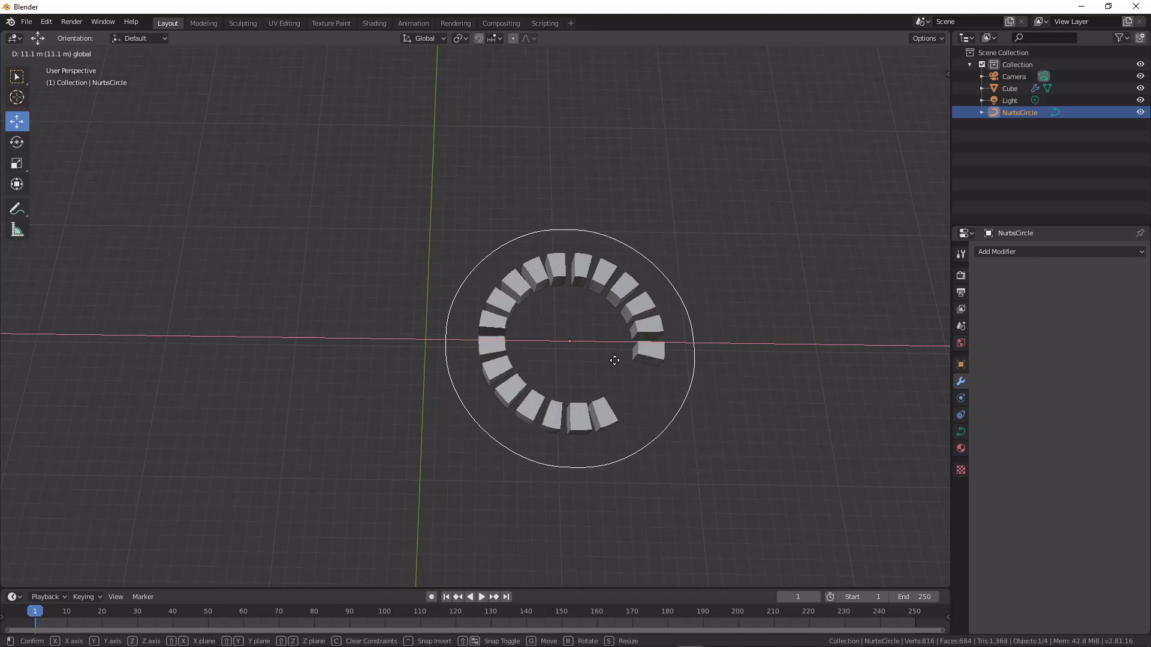
pyautogui.click(549, 363)
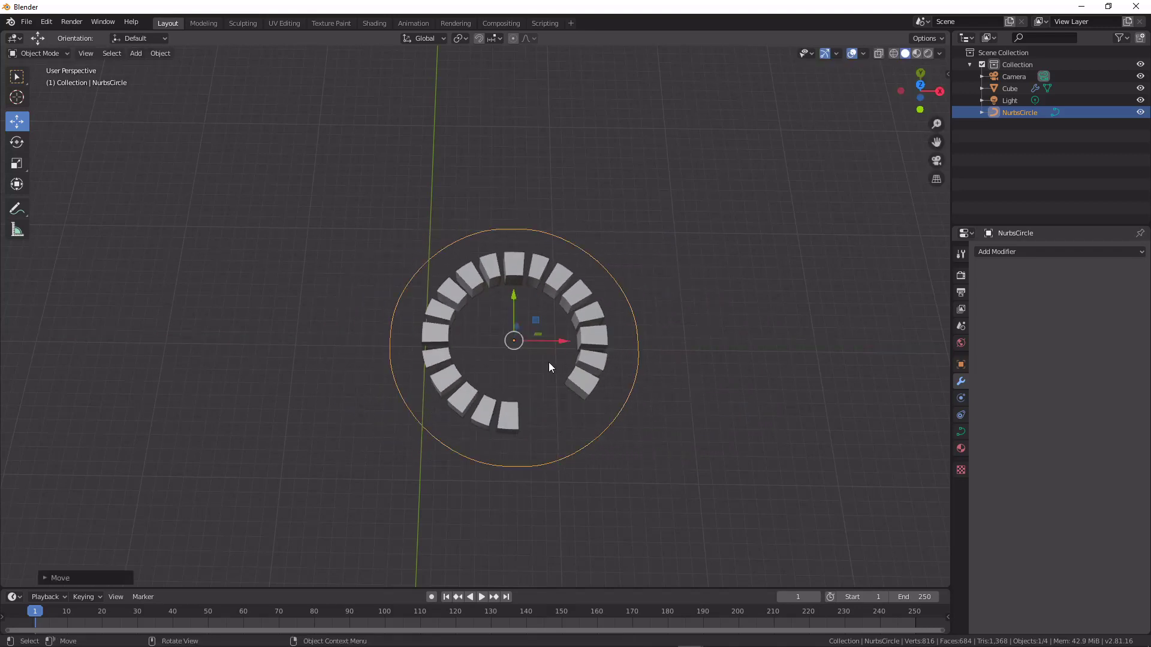
pyautogui.moveTo(548, 311); pyautogui.dragTo(545, 240, button='middle')
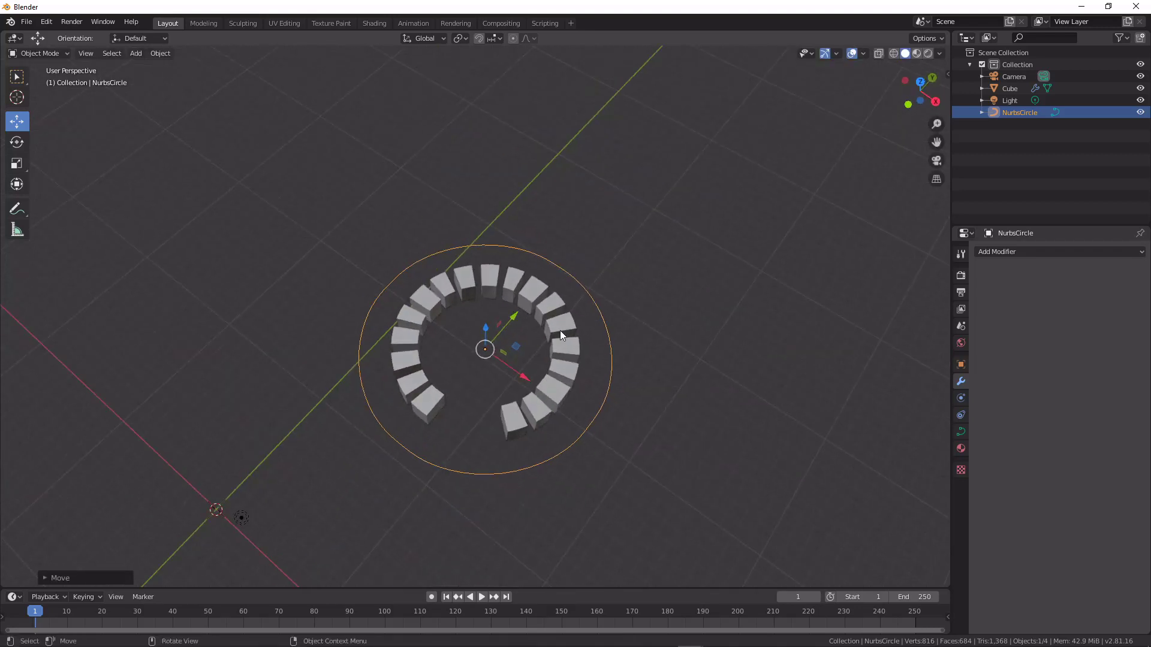
pyautogui.scroll(3, 559, 329)
pyautogui.moveTo(574, 348); pyautogui.dragTo(514, 316, button='middle')
# Step: Raise the array's relative X offset to 1.680 so the blocks close the ring
pyautogui.click(314, 340)
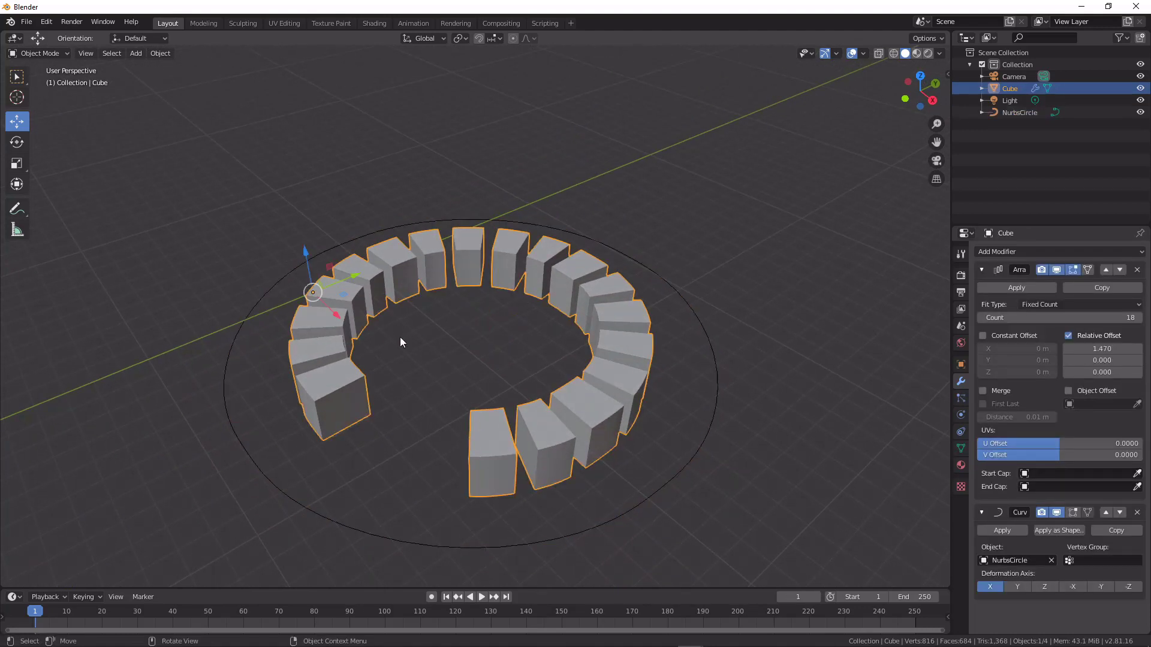
pyautogui.moveTo(400, 338); pyautogui.dragTo(708, 379, button='middle')
pyautogui.moveTo(1101, 348)
pyautogui.mouseDown()
pyautogui.moveTo(1127, 349)
pyautogui.moveTo(1115, 348)
pyautogui.mouseUp()
pyautogui.moveTo(634, 368); pyautogui.dragTo(501, 307, button='middle')
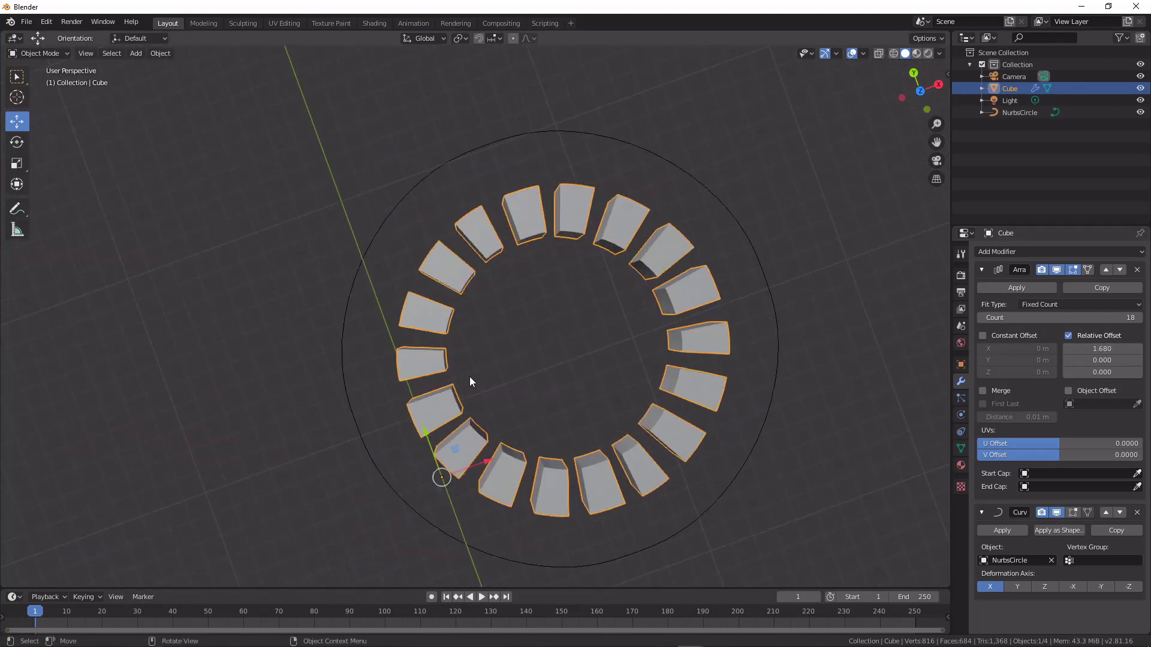
# Step: From top view, delete the cube array
pyautogui.press('KP_7')
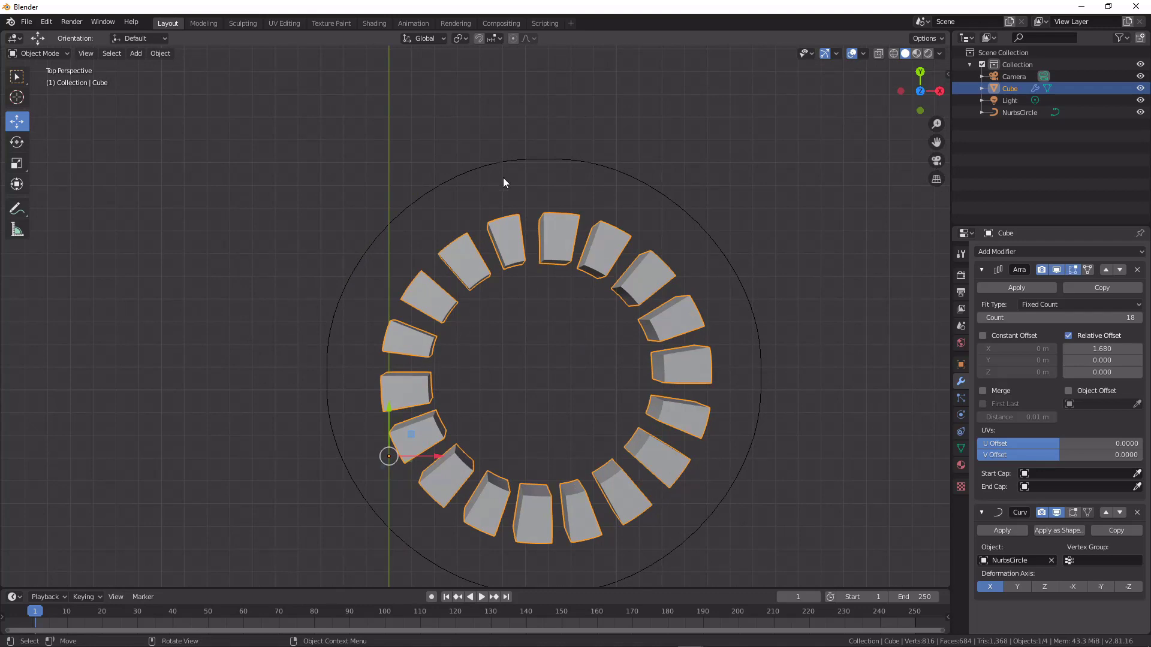
pyautogui.press('x')
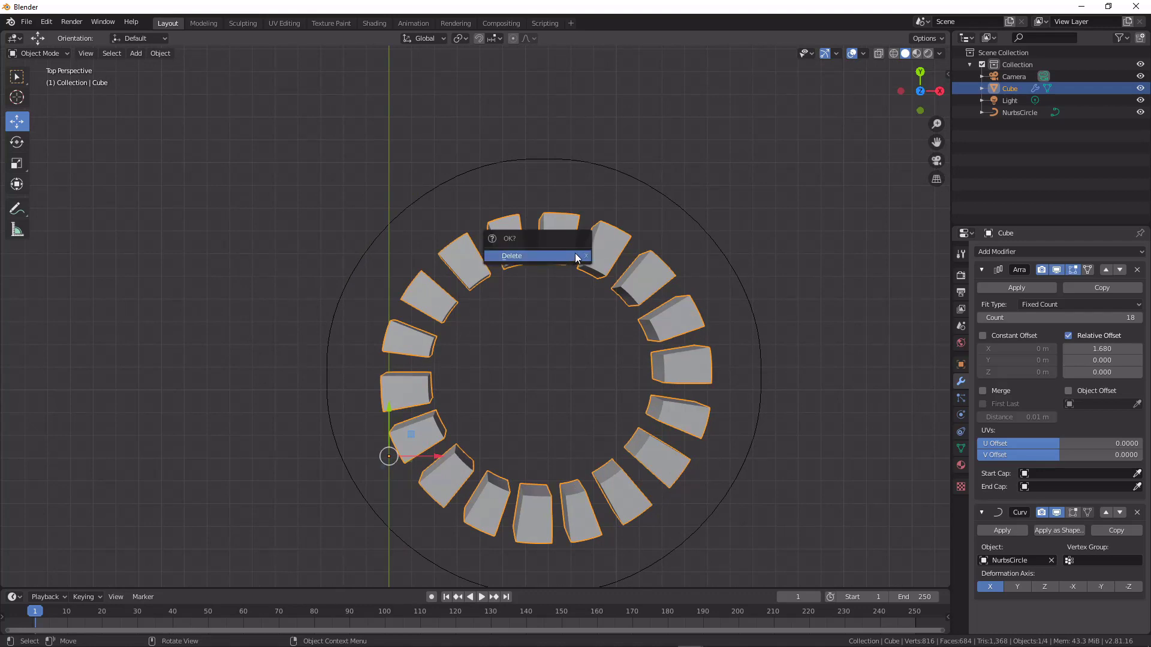
pyautogui.press('x')
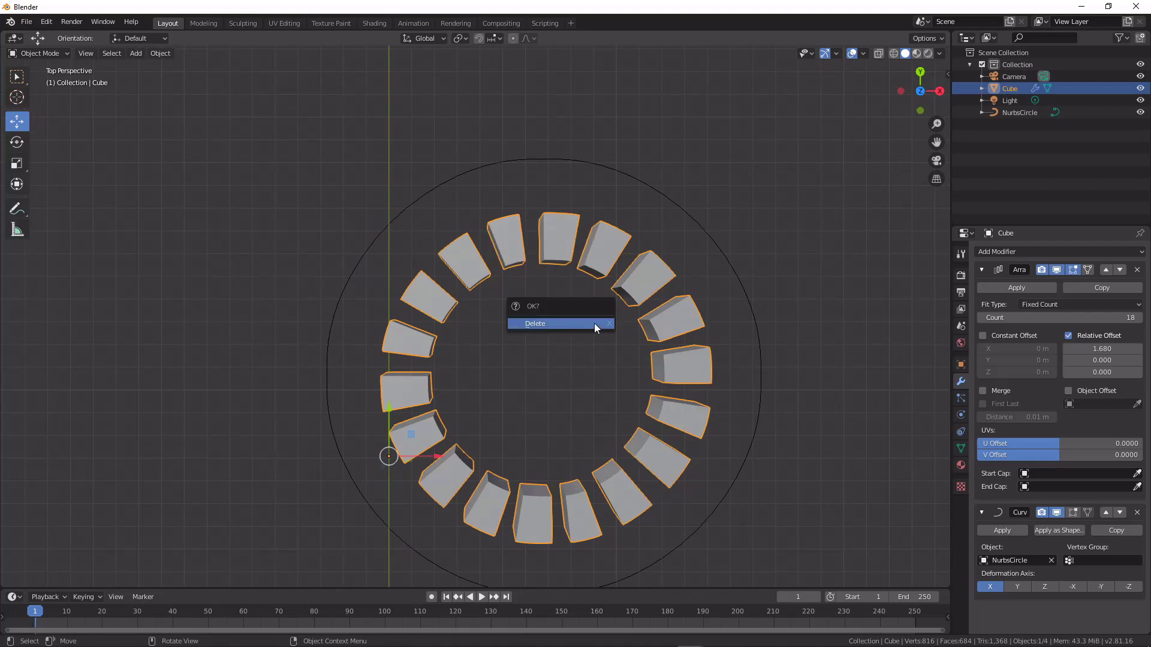
pyautogui.click(595, 324)
# Step: Delete the NurbsCircle and bring the world origin back into view
pyautogui.click(432, 192)
pyautogui.press('x')
pyautogui.click(427, 190)
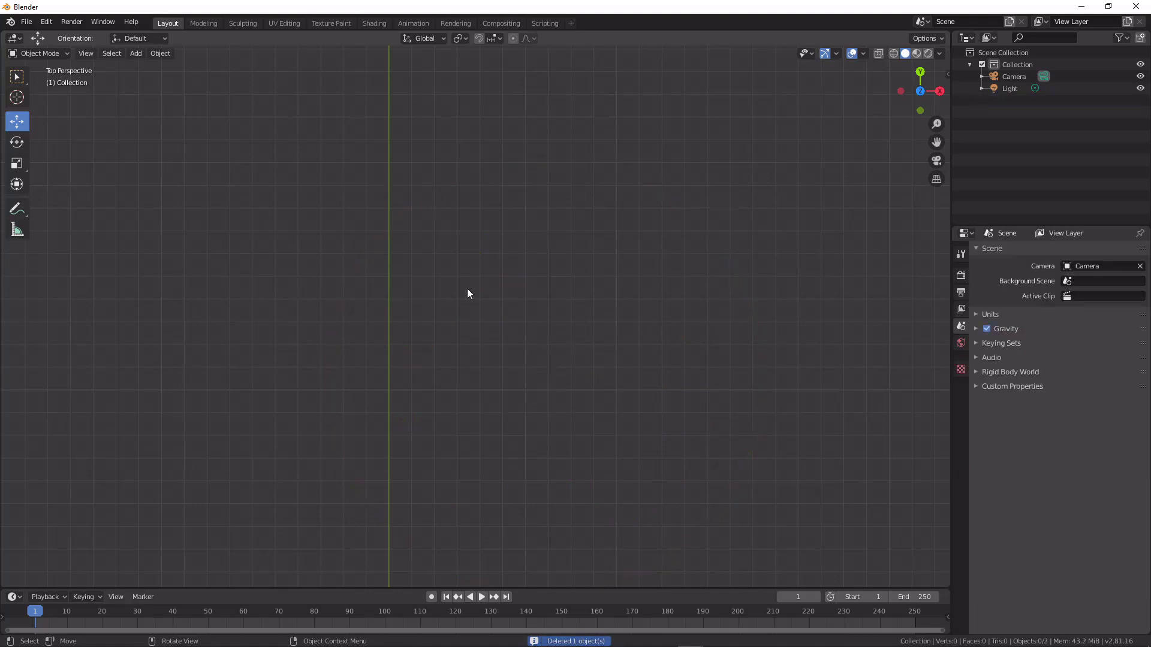
pyautogui.scroll(-7, 506, 431)
pyautogui.keyDown('shift'); pyautogui.moveTo(490, 333); pyautogui.dragTo(560, 340, button='middle'); pyautogui.keyUp('shift')
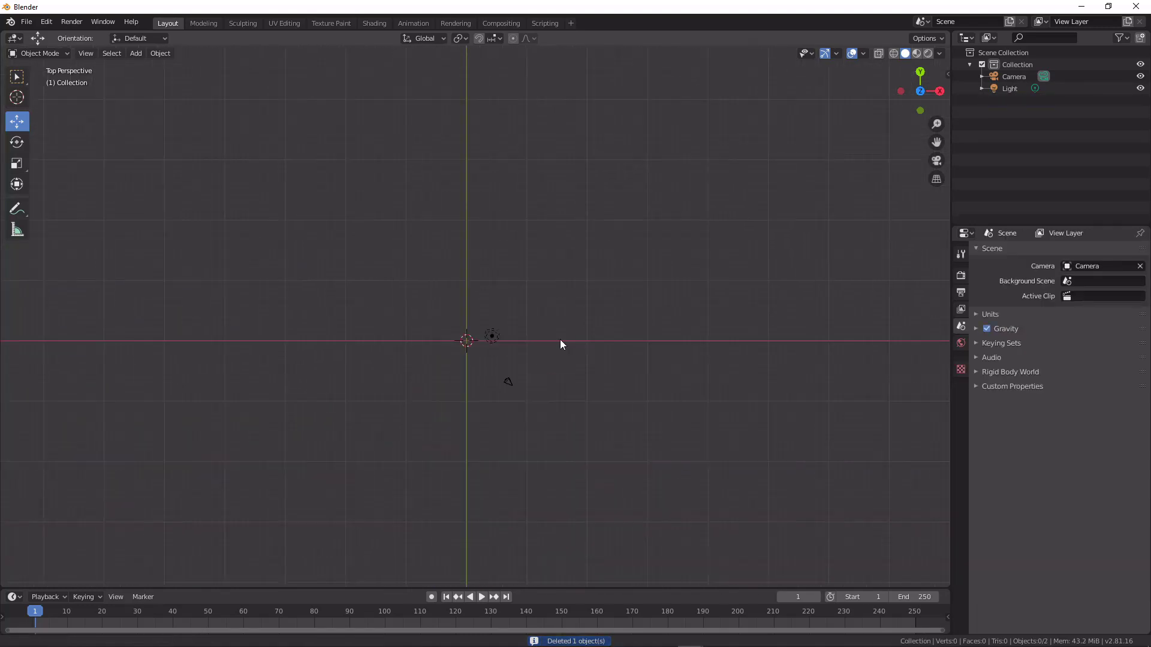
pyautogui.scroll(4, 528, 317)
pyautogui.keyDown('shift'); pyautogui.moveTo(480, 301); pyautogui.dragTo(579, 444, button='middle'); pyautogui.keyUp('shift')
pyautogui.scroll(3, 481, 347)
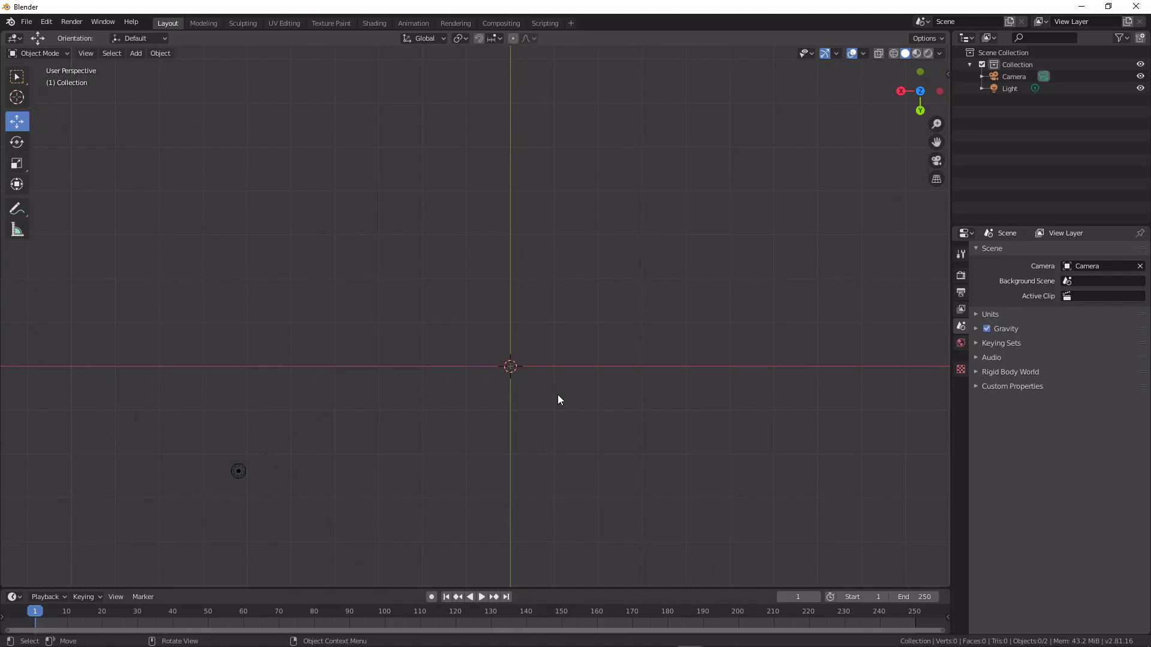
# Step: Add a Plain Axes empty at the origin and keep it selected
pyautogui.moveTo(558, 400); pyautogui.dragTo(426, 326, button='middle')
pyautogui.hotkey('shift', 'a')
pyautogui.moveTo(422, 316)
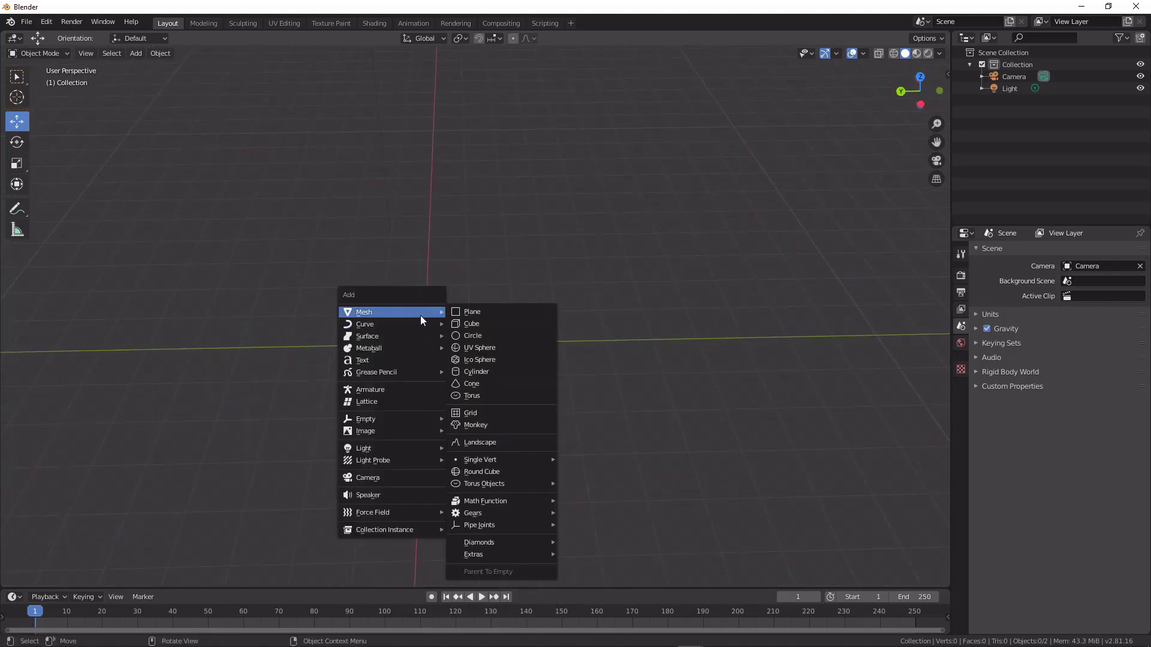
pyautogui.moveTo(433, 419)
pyautogui.click(480, 419)
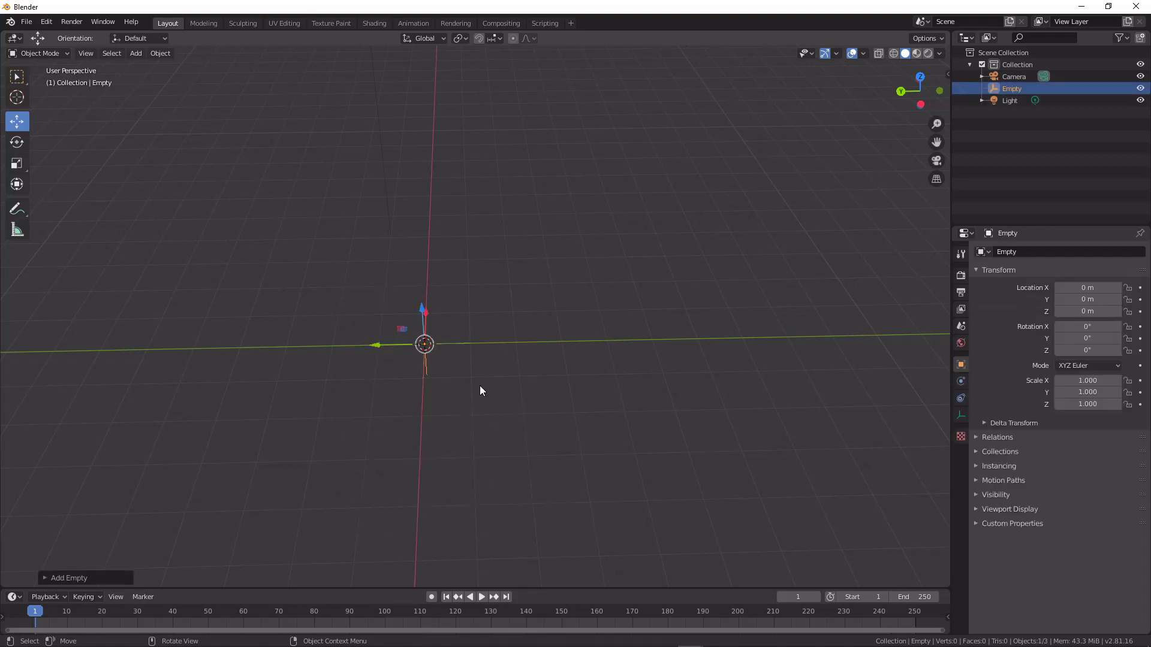
pyautogui.moveTo(479, 391); pyautogui.dragTo(462, 393, button='middle')
pyautogui.moveTo(581, 419); pyautogui.dragTo(445, 365, button='middle')
pyautogui.click(479, 340)
pyautogui.click(309, 307)
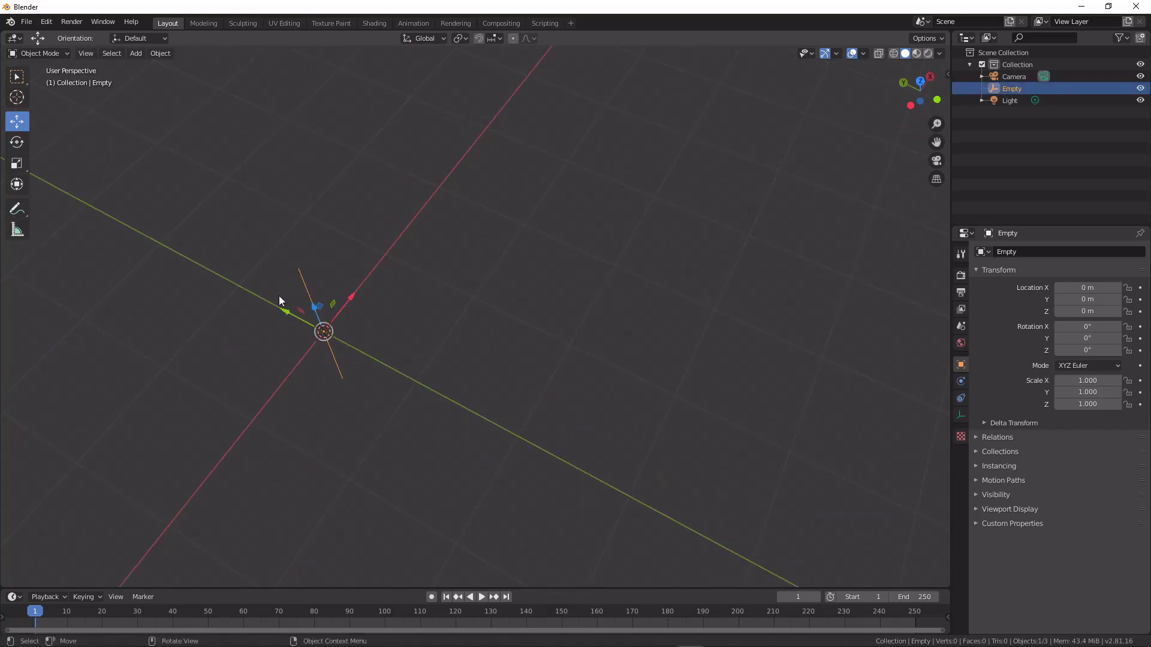
# Step: Look down on the empty in orthographic view, recentred on it
pyautogui.moveTo(339, 333); pyautogui.dragTo(417, 346, button='middle')
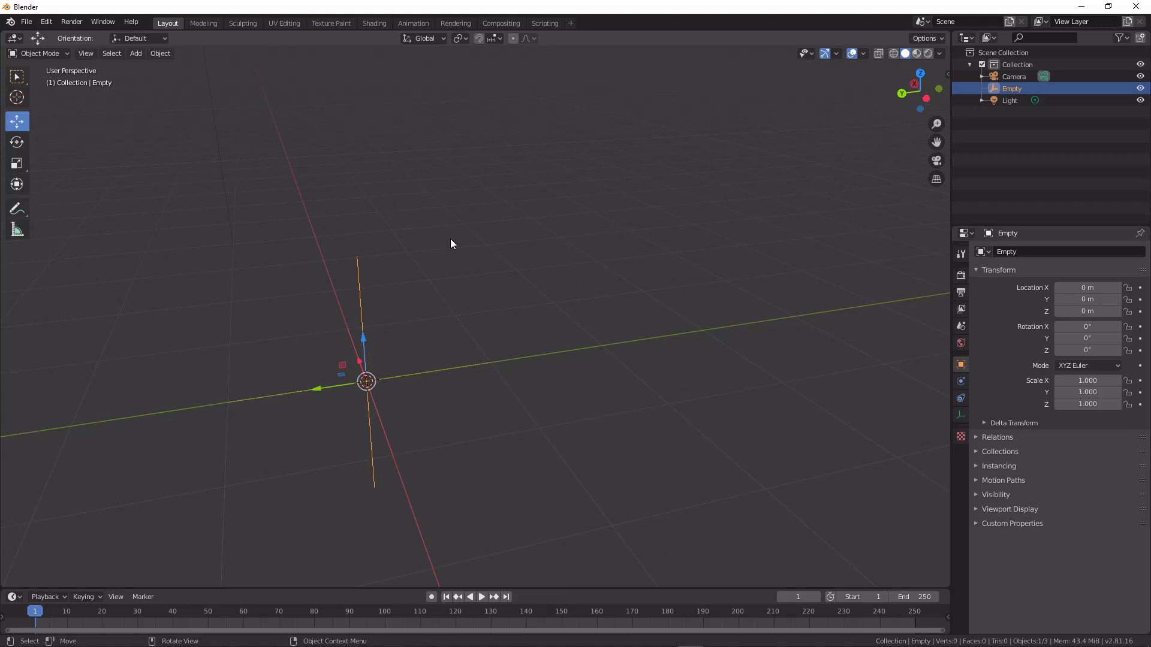
pyautogui.moveTo(426, 359); pyautogui.dragTo(325, 257, button='middle')
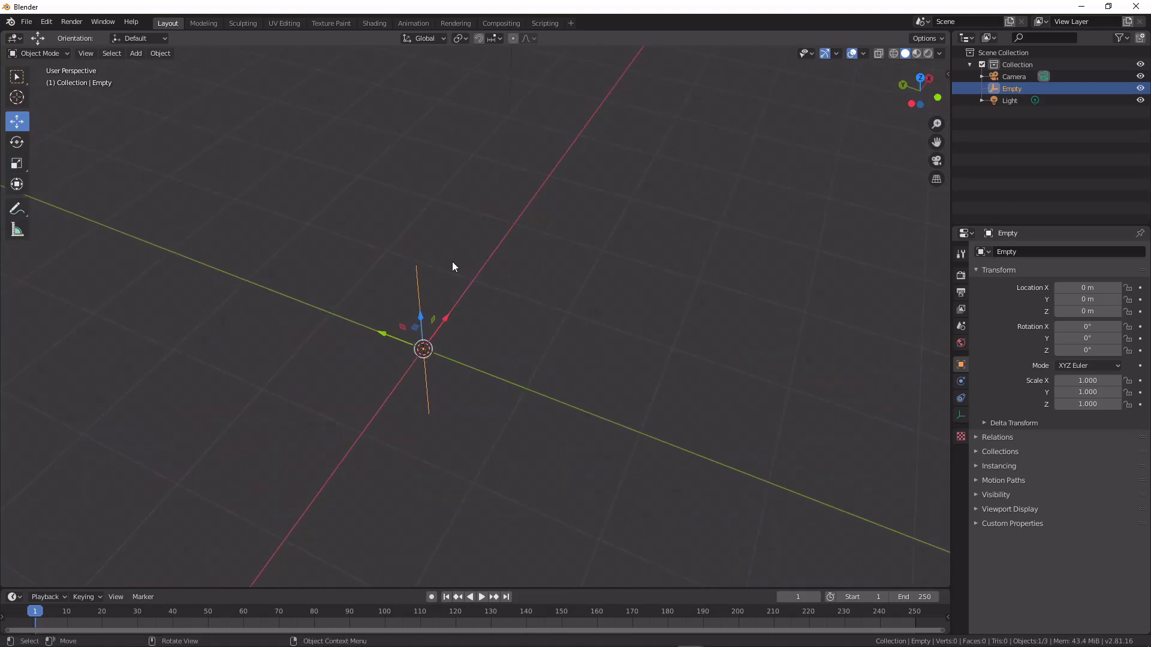
pyautogui.moveTo(334, 337); pyautogui.dragTo(557, 362, button='middle')
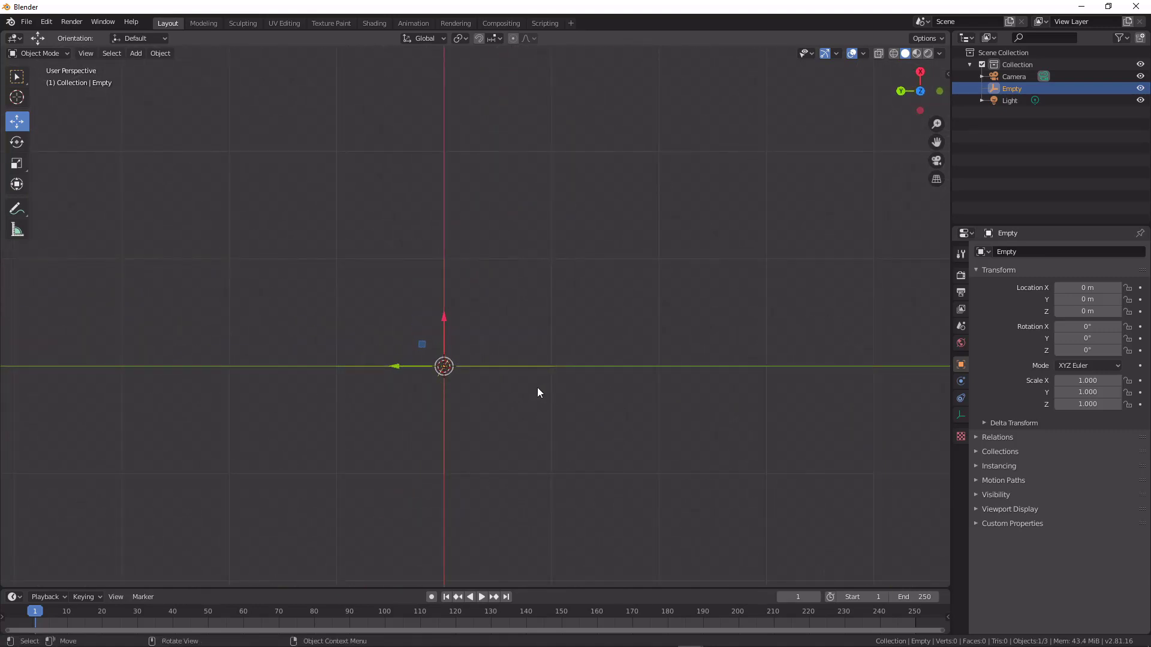
pyautogui.press('KP_5')
pyautogui.keyDown('shift'); pyautogui.moveTo(537, 393); pyautogui.dragTo(532, 352, button='middle'); pyautogui.keyUp('shift')
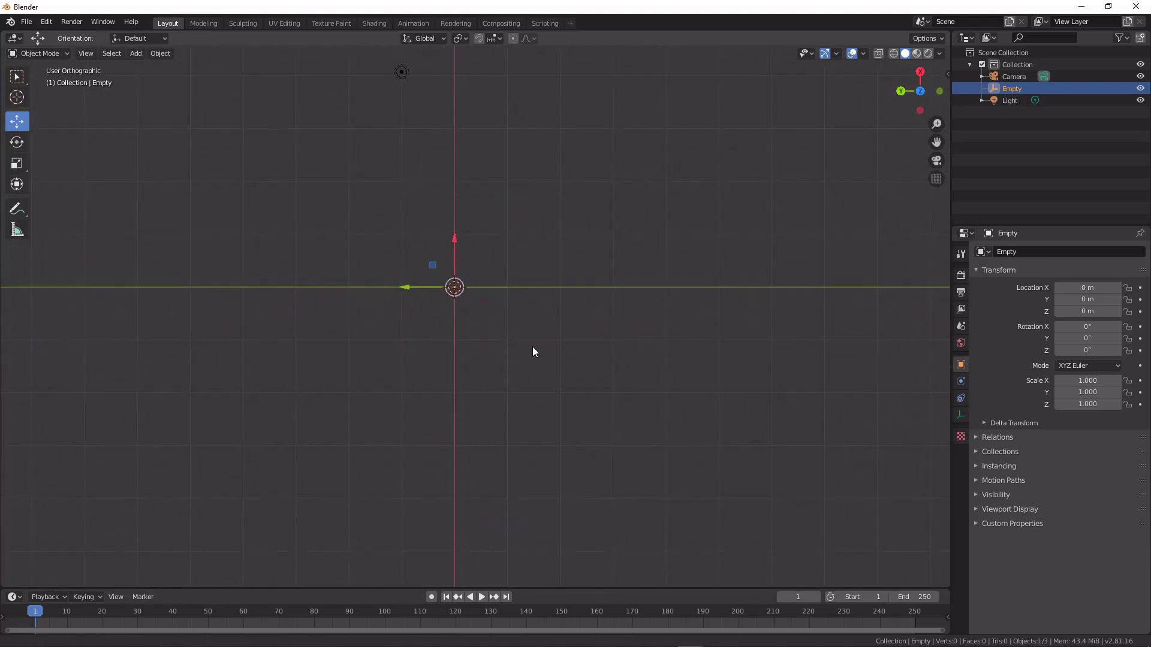
# Step: Add a cube and, in Edit Mode, drag its mesh right of the origin along Y
pyautogui.hotkey('shift', 'a')
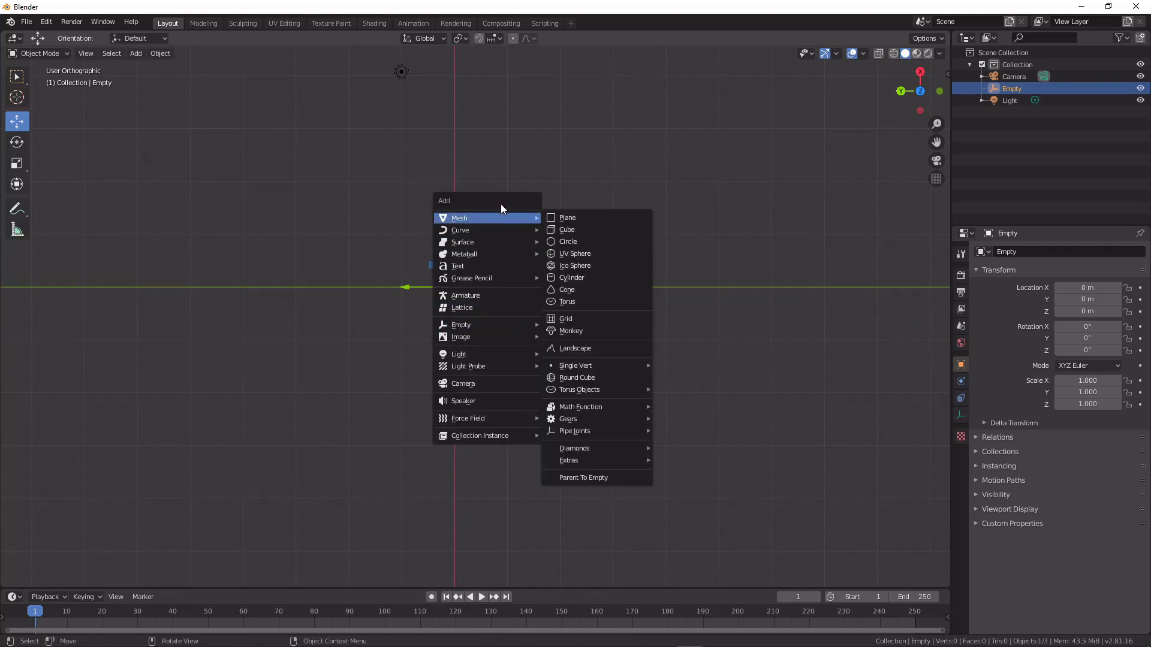
pyautogui.moveTo(504, 221)
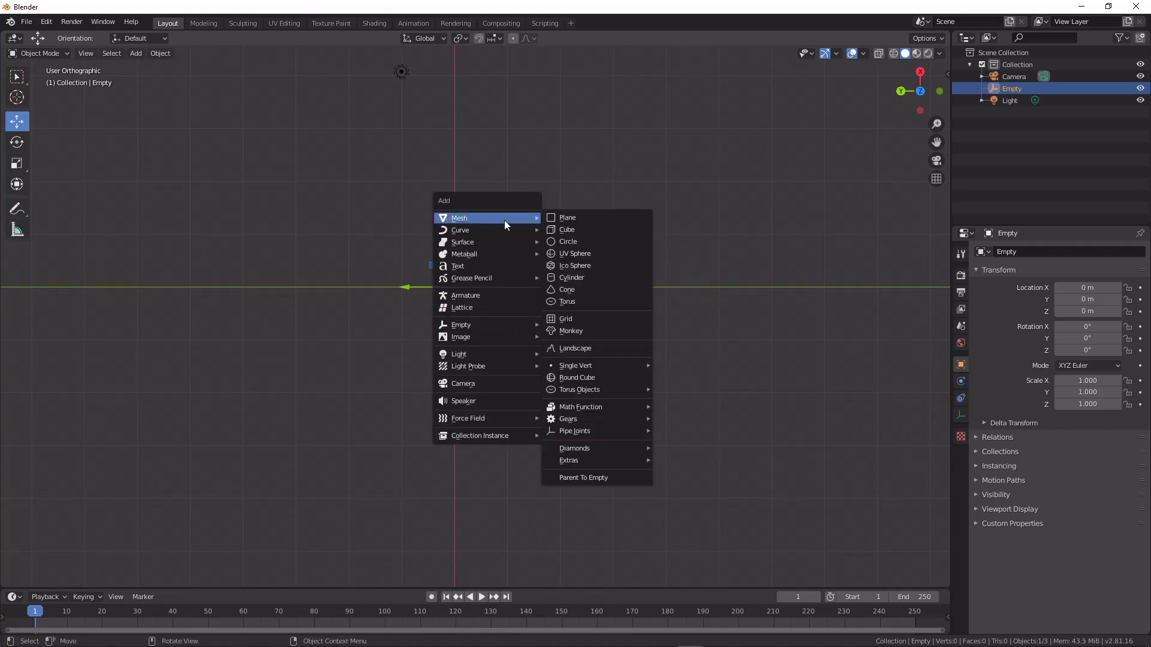
pyautogui.click(598, 232)
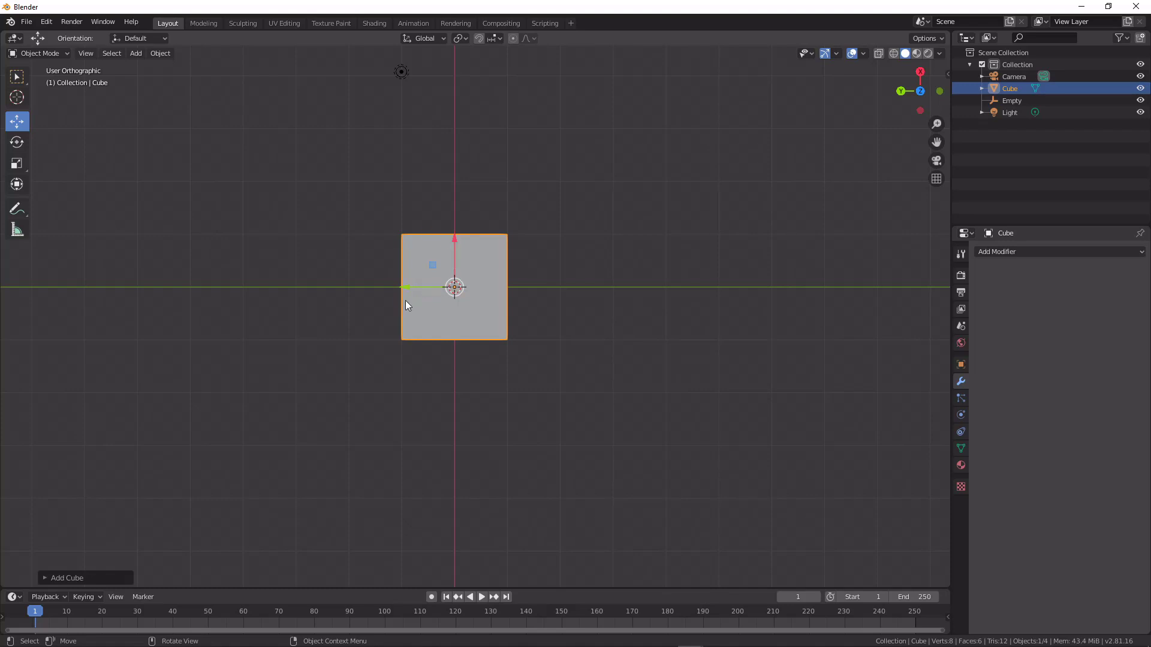
pyautogui.press('Tab')
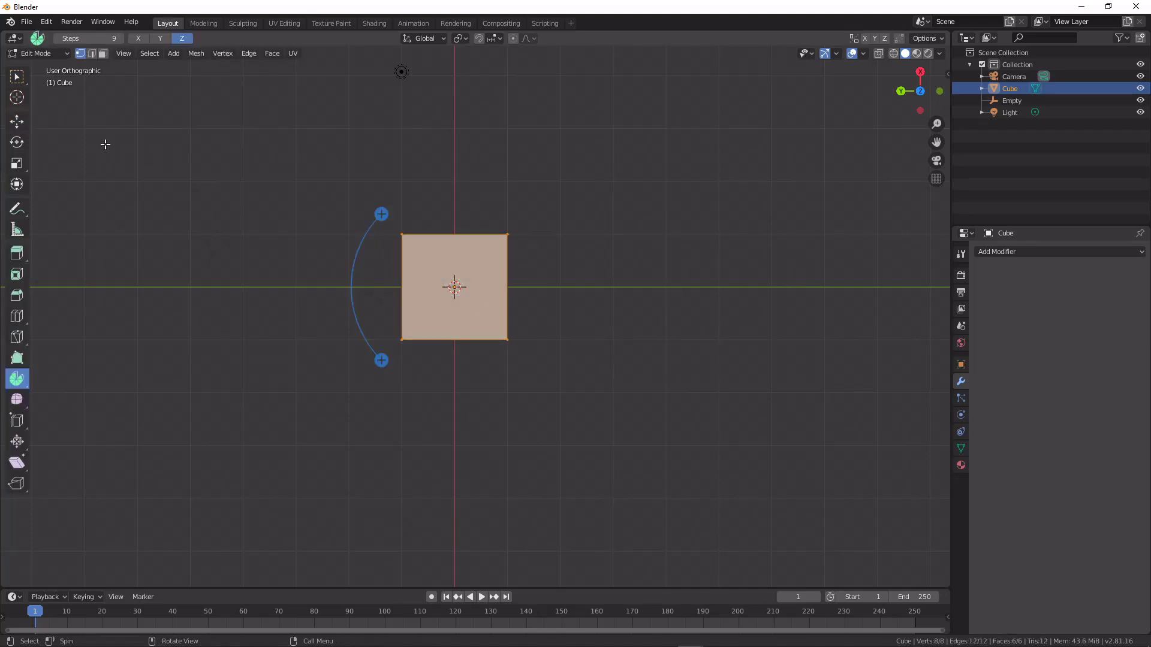
pyautogui.click(16, 121)
pyautogui.moveTo(413, 288); pyautogui.dragTo(656, 289)
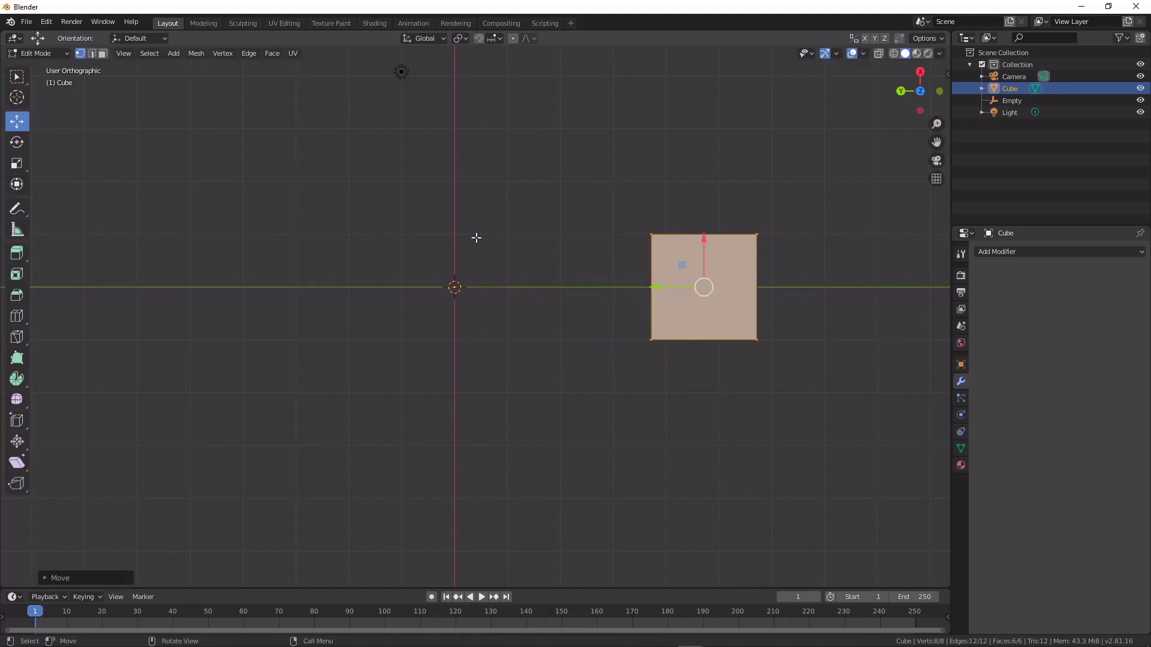
# Step: Change the Transform Pivot Point to a different setting from its dropdown
pyautogui.click(463, 38)
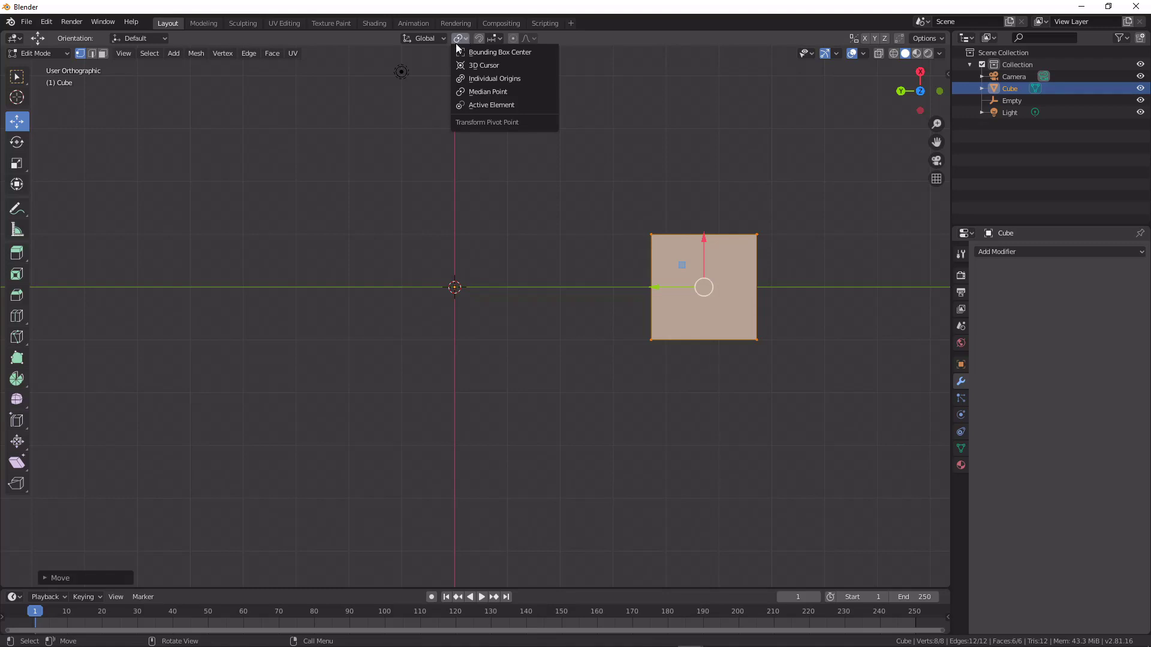
pyautogui.click(463, 38)
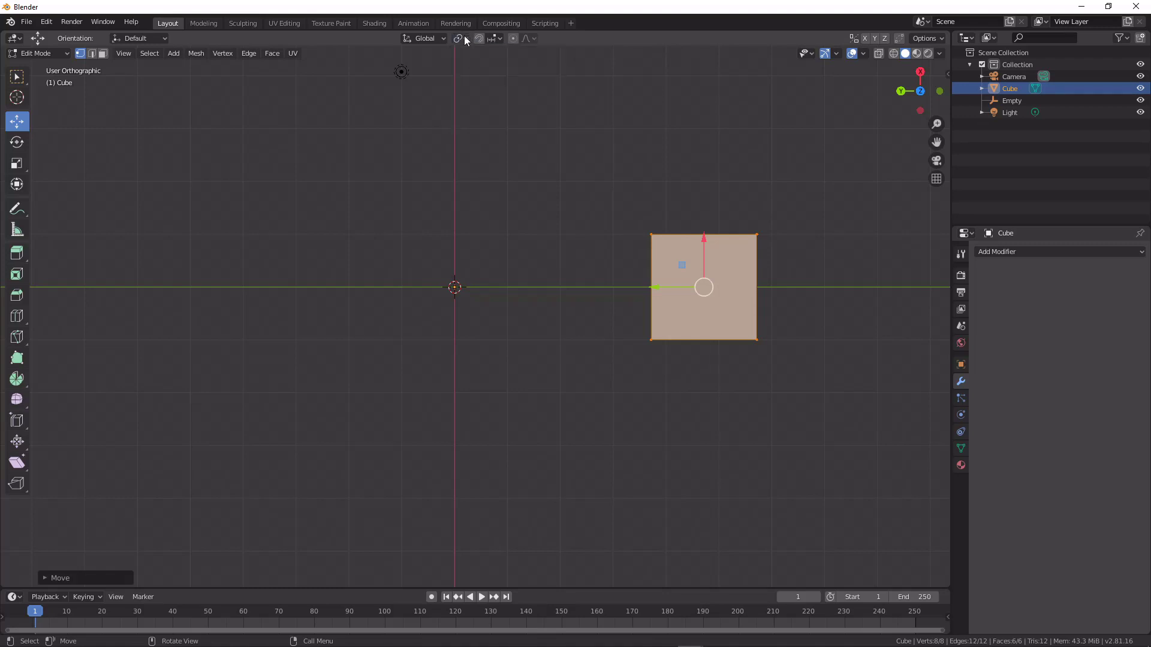
pyautogui.click(464, 36)
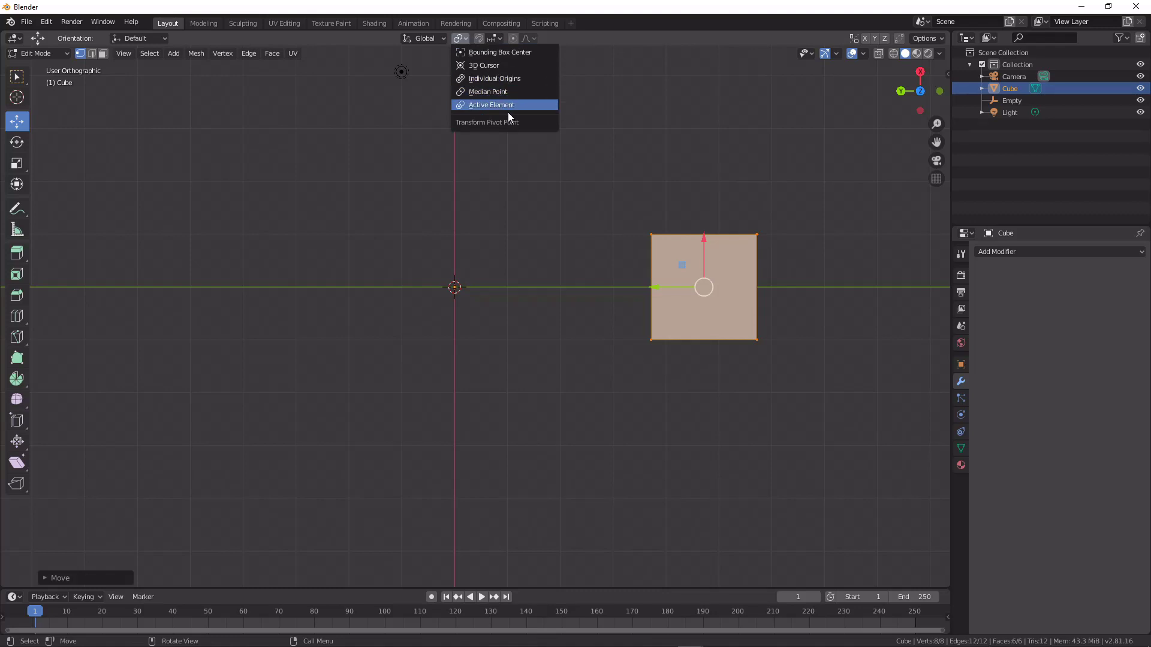
pyautogui.click(513, 79)
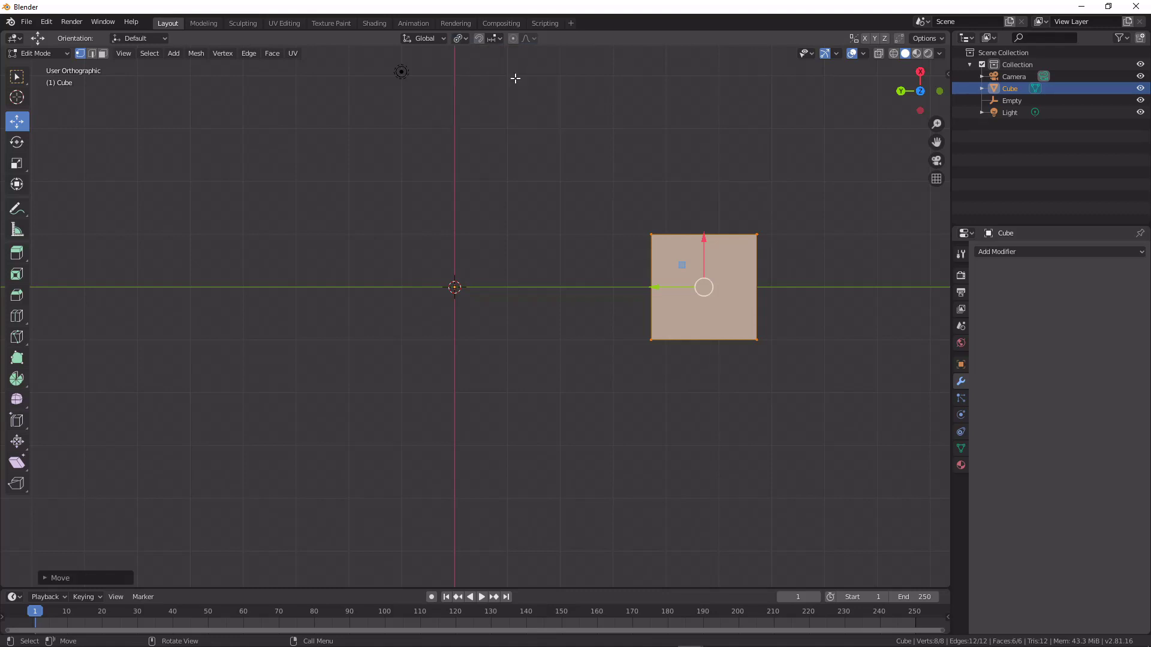
# Step: Split the outliner area to create a second editor area beneath it
pyautogui.moveTo(680, 264); pyautogui.dragTo(609, 246, button='middle')
pyautogui.moveTo(604, 317); pyautogui.dragTo(640, 318)
pyautogui.moveTo(573, 239); pyautogui.dragTo(586, 290, button='middle')
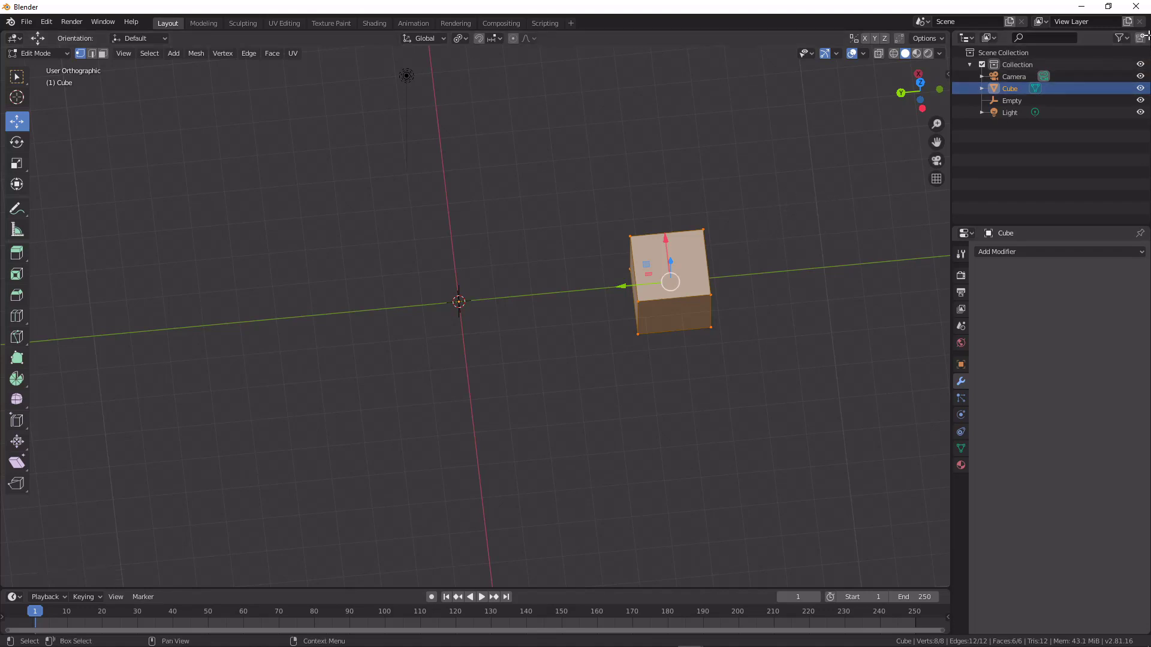
pyautogui.moveTo(1146, 32); pyautogui.dragTo(1121, 155)
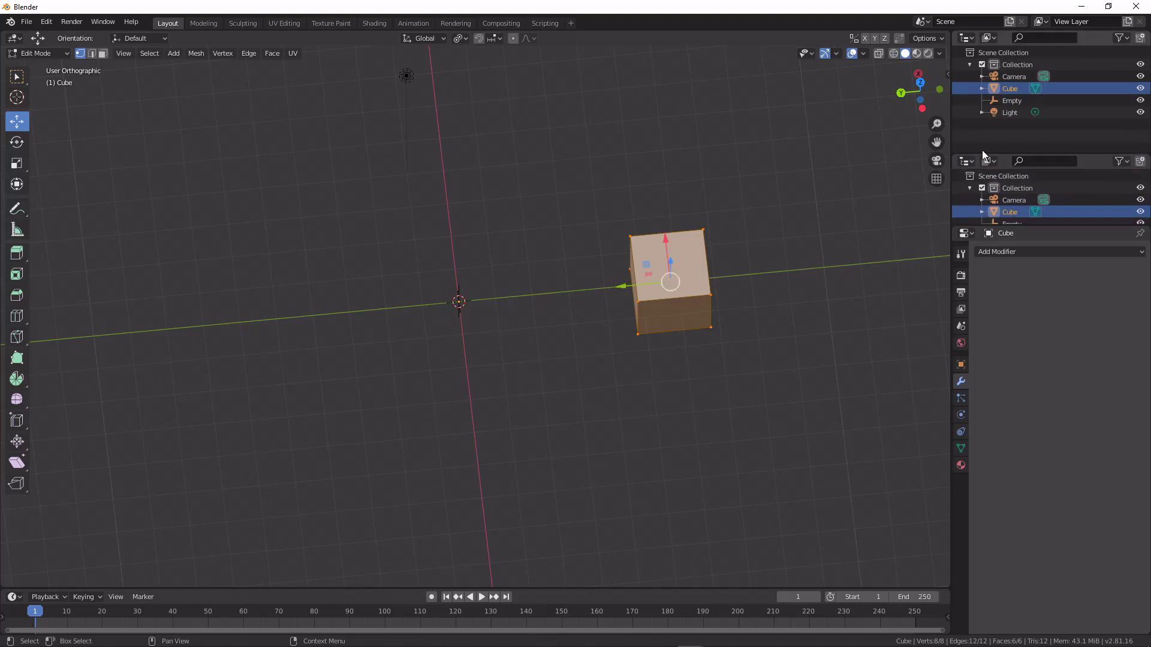
# Step: Turn the new area into a Python Console
pyautogui.click(966, 160)
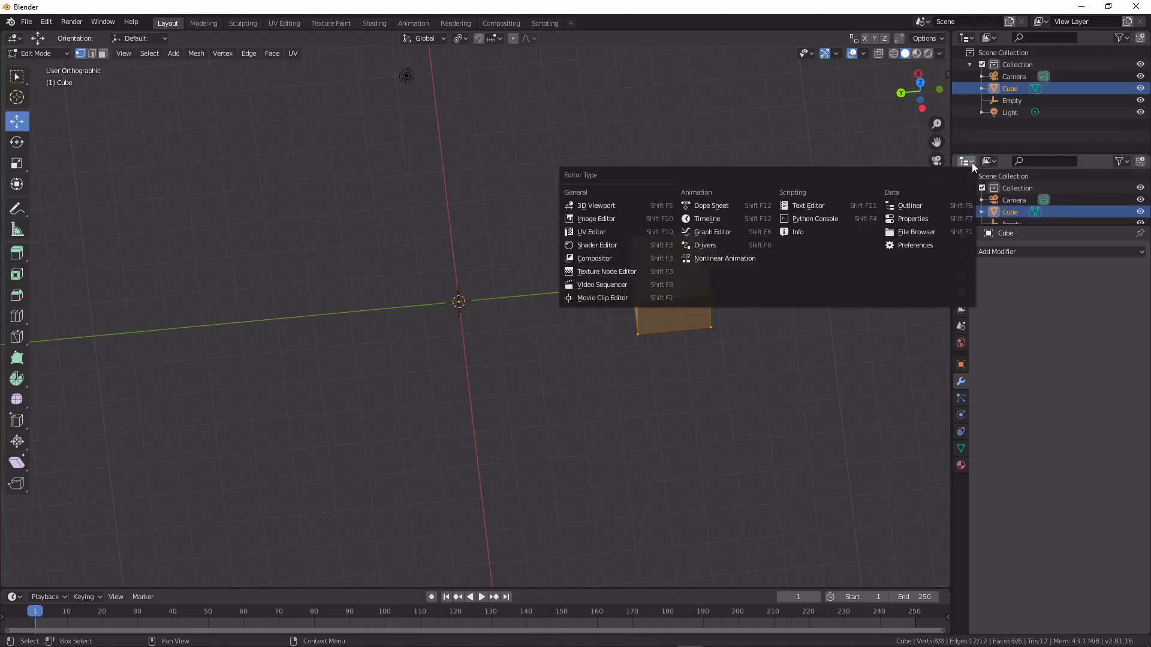
pyautogui.click(817, 220)
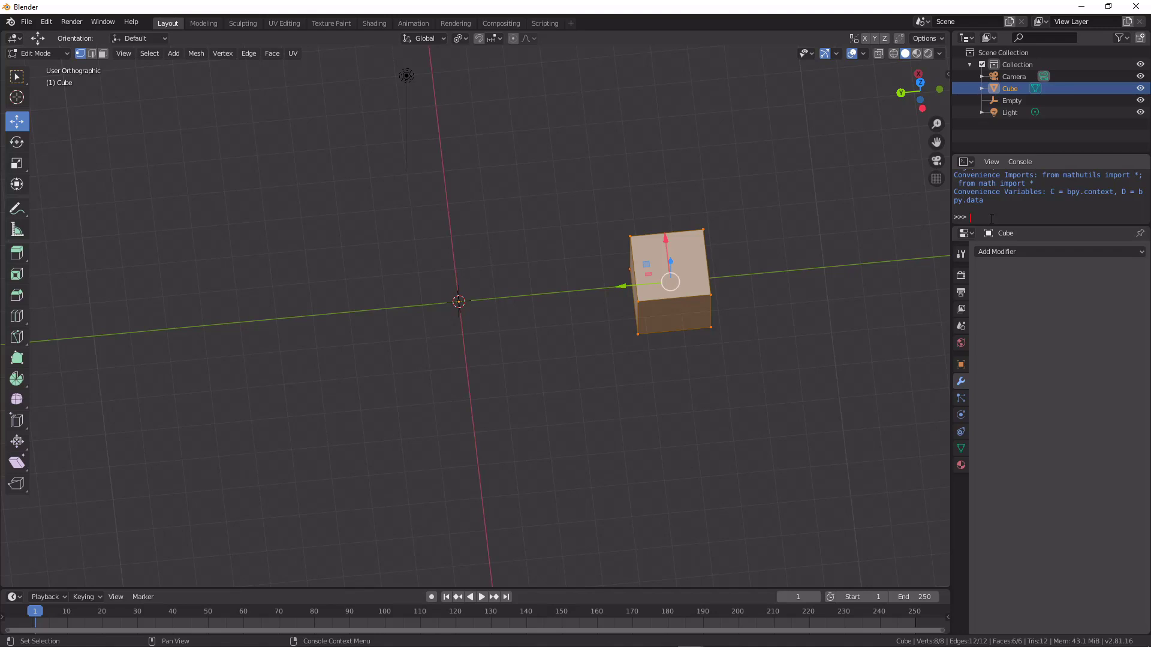
pyautogui.moveTo(754, 189); pyautogui.dragTo(753, 240, button='middle')
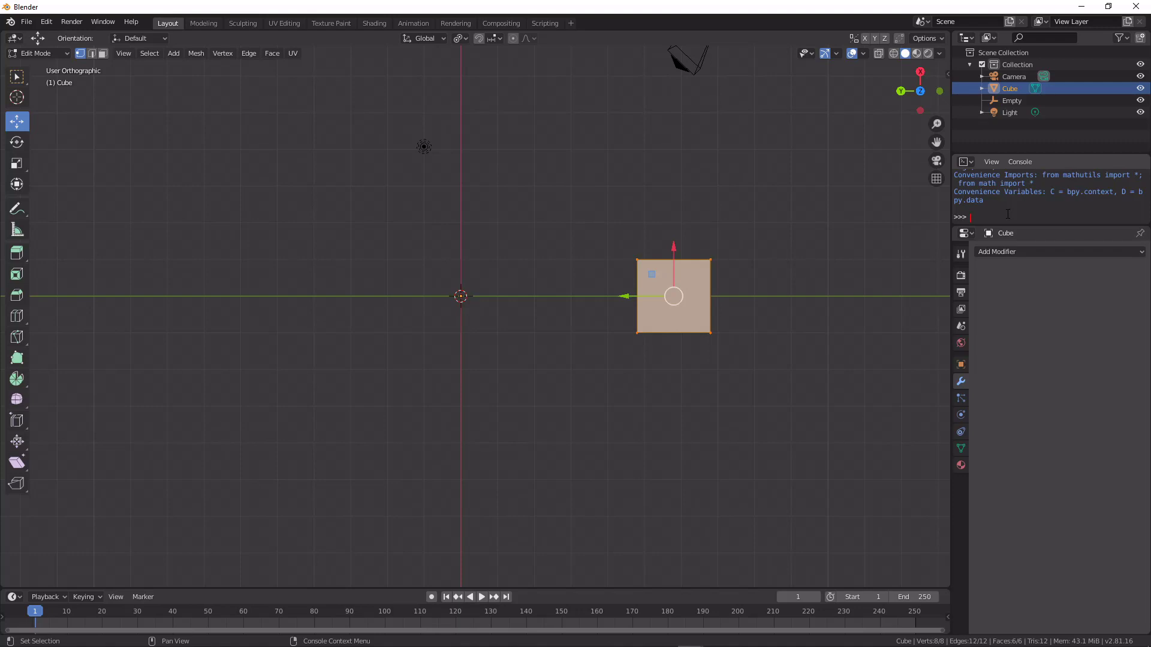
# Step: Evaluate 360/7 in the console, giving 51.42857142857143
pyautogui.write('4')
pyautogui.press('BackSpace')
pyautogui.press('BackSpace')
pyautogui.press('BackSpace')
pyautogui.press('BackSpace')
pyautogui.write('3')
pyautogui.press('Return')
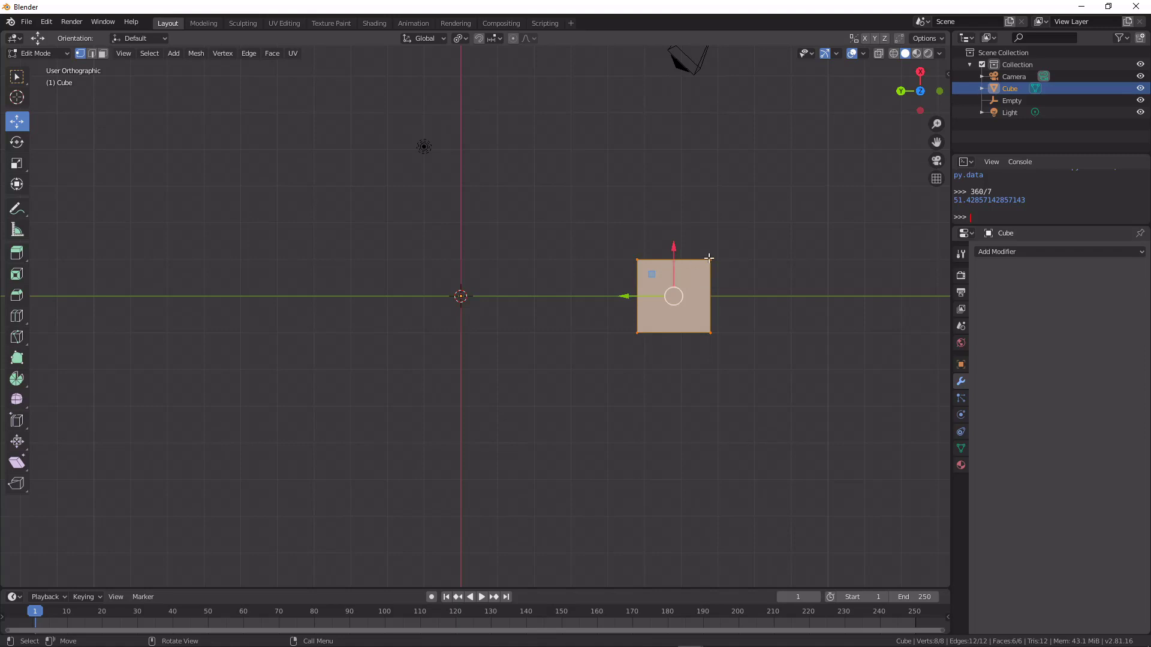
# Step: Return to object mode and make eight in-place copies, Cube.001 to Cube.008, mostly linked duplicates
pyautogui.press('Tab')
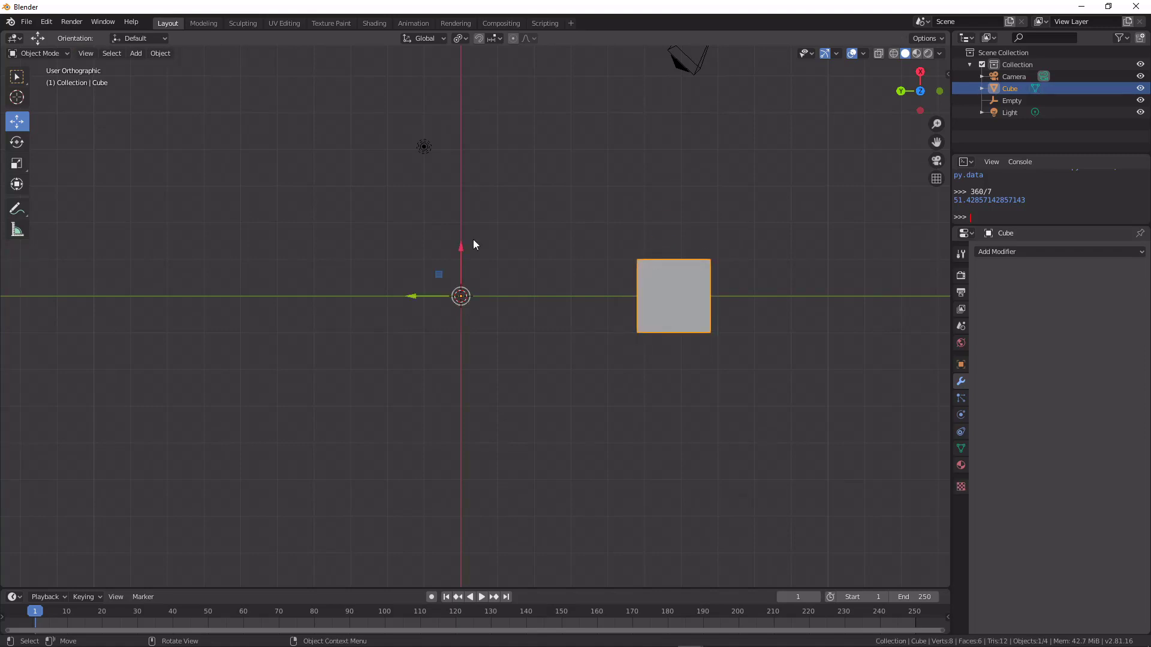
pyautogui.hotkey('shift', 'd')
pyautogui.rightClick(677, 290)
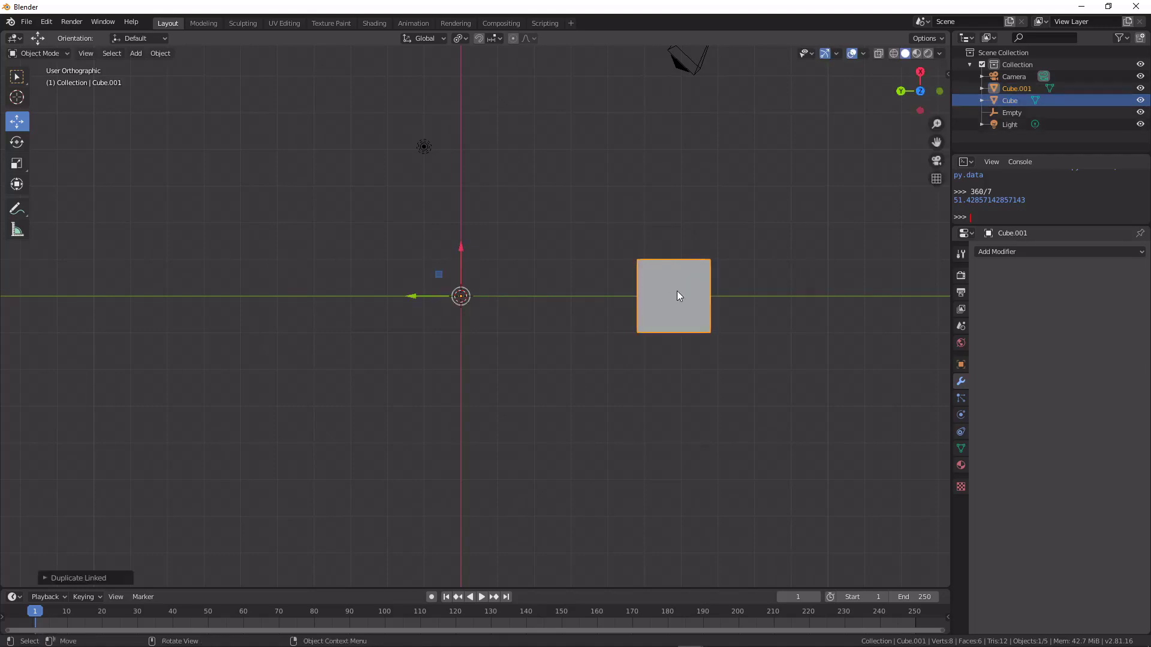
pyautogui.hotkey('alt', 'd')
pyautogui.rightClick(678, 293)
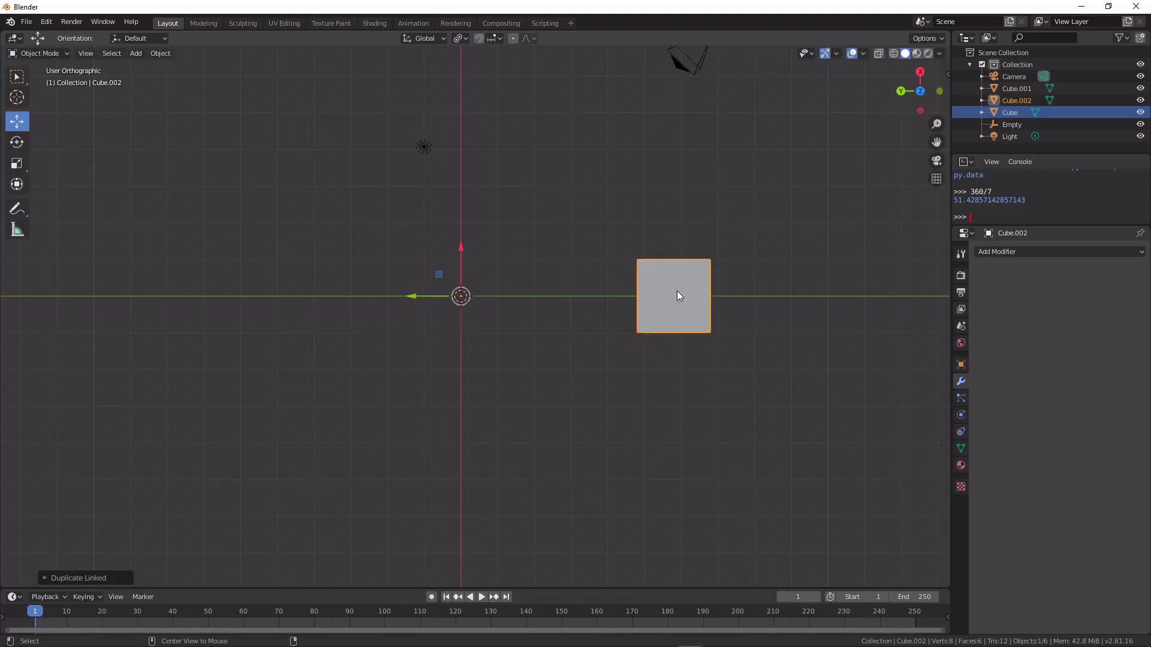
pyautogui.hotkey('alt', 'd')
pyautogui.rightClick(678, 290)
pyautogui.hotkey('alt', 'd')
pyautogui.rightClick(677, 290)
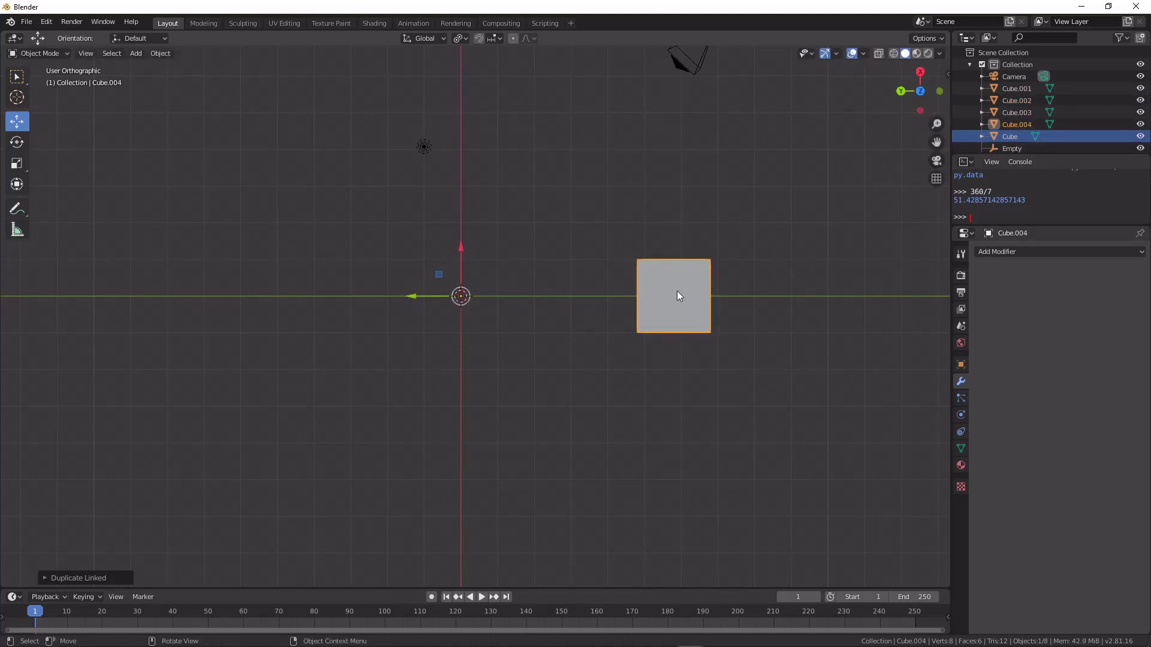
pyautogui.hotkey('alt', 'd')
pyautogui.rightClick(678, 290)
pyautogui.hotkey('alt', 'd')
pyautogui.rightClick(677, 290)
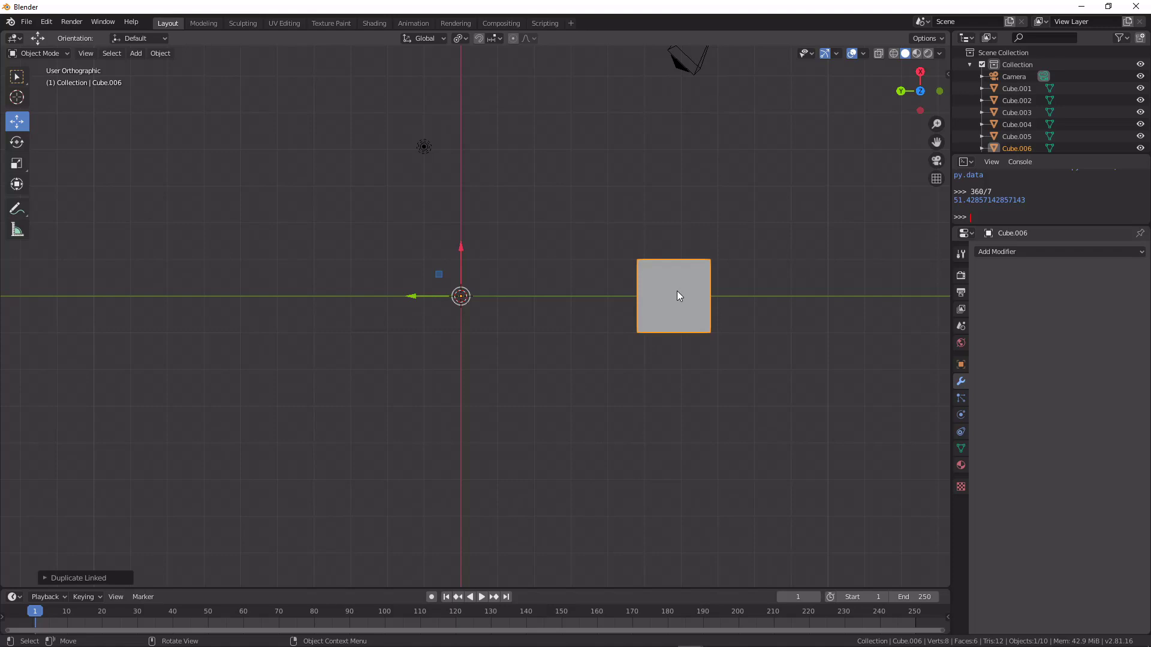
pyautogui.hotkey('alt', 'd')
pyautogui.rightClick(677, 290)
pyautogui.hotkey('alt', 'd')
pyautogui.rightClick(677, 291)
pyautogui.scroll(-2, 1028, 111)
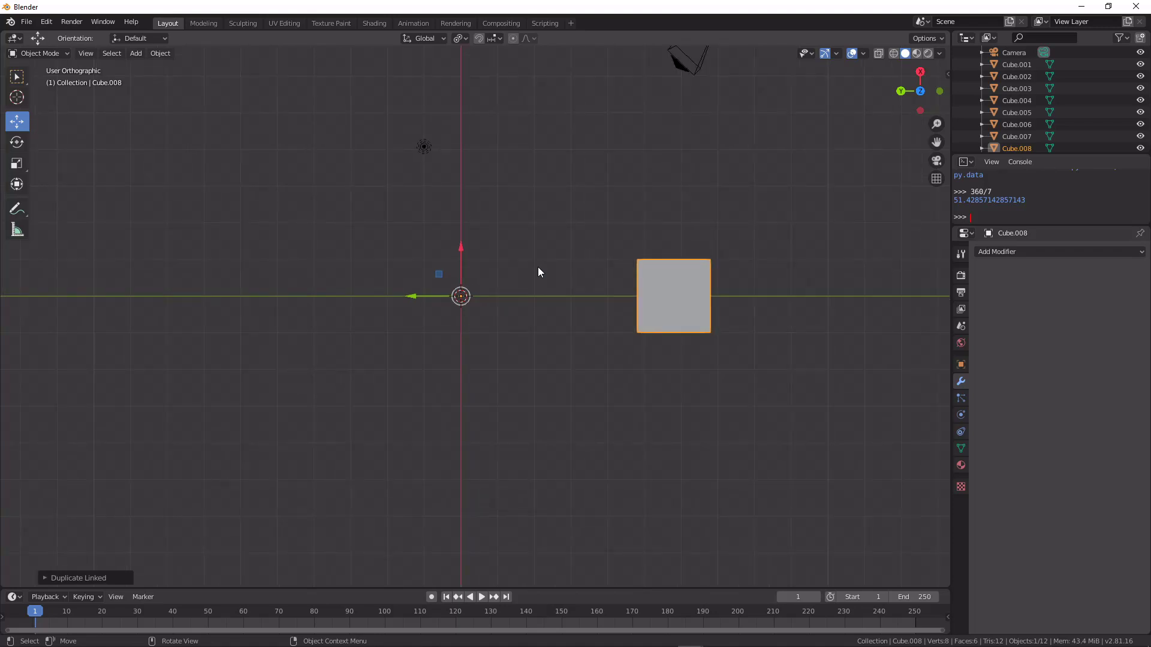
# Step: Rotate the linked copy by 51.52° around the world origin
pyautogui.press('r')
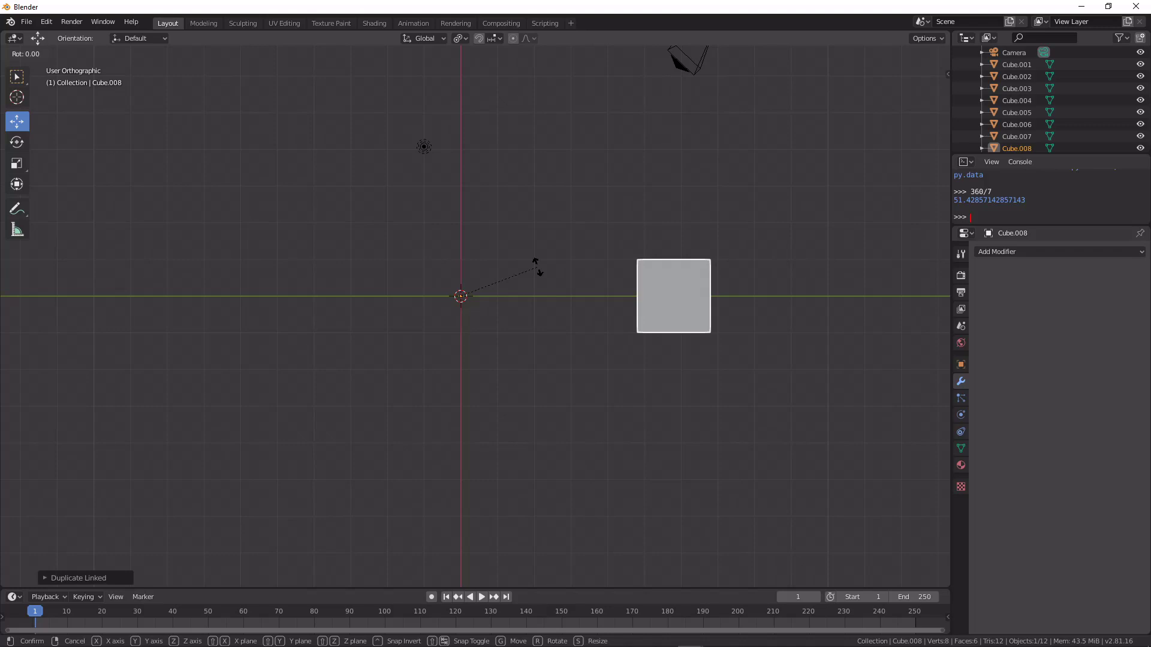
pyautogui.write('51')
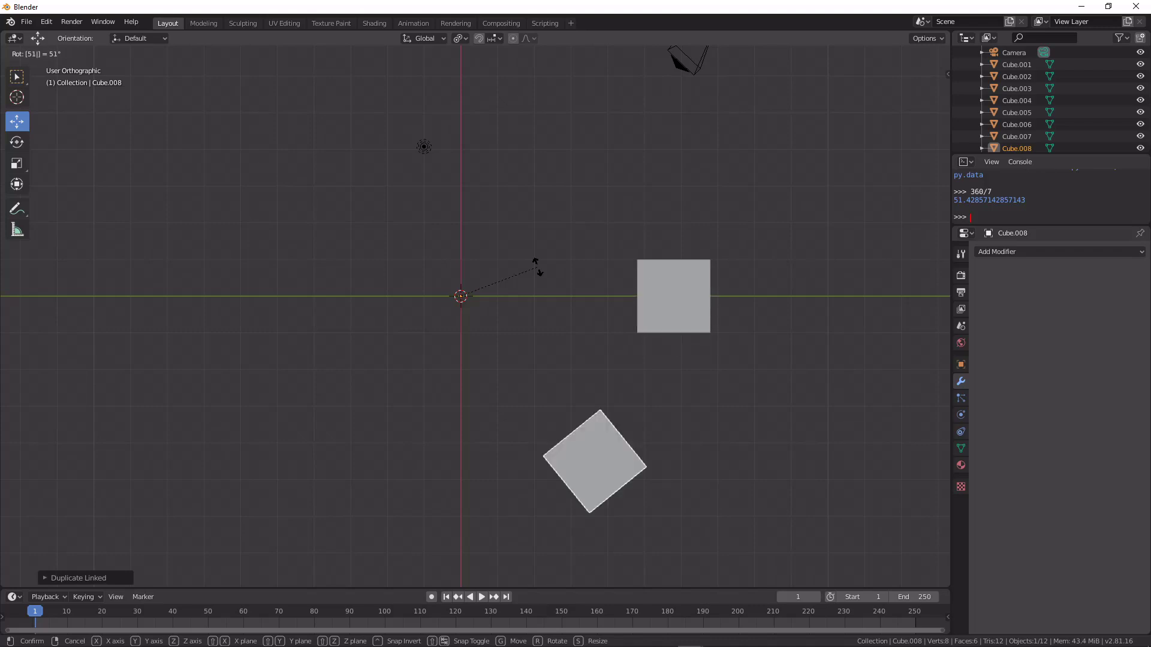
pyautogui.write('.52')
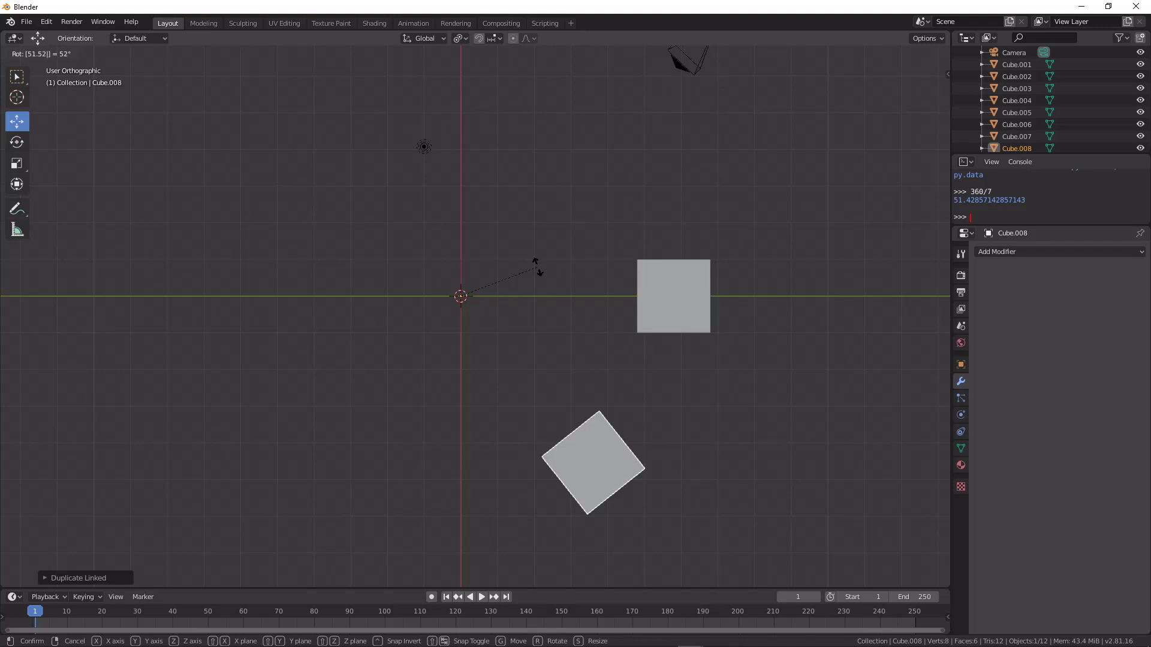
pyautogui.press('Return')
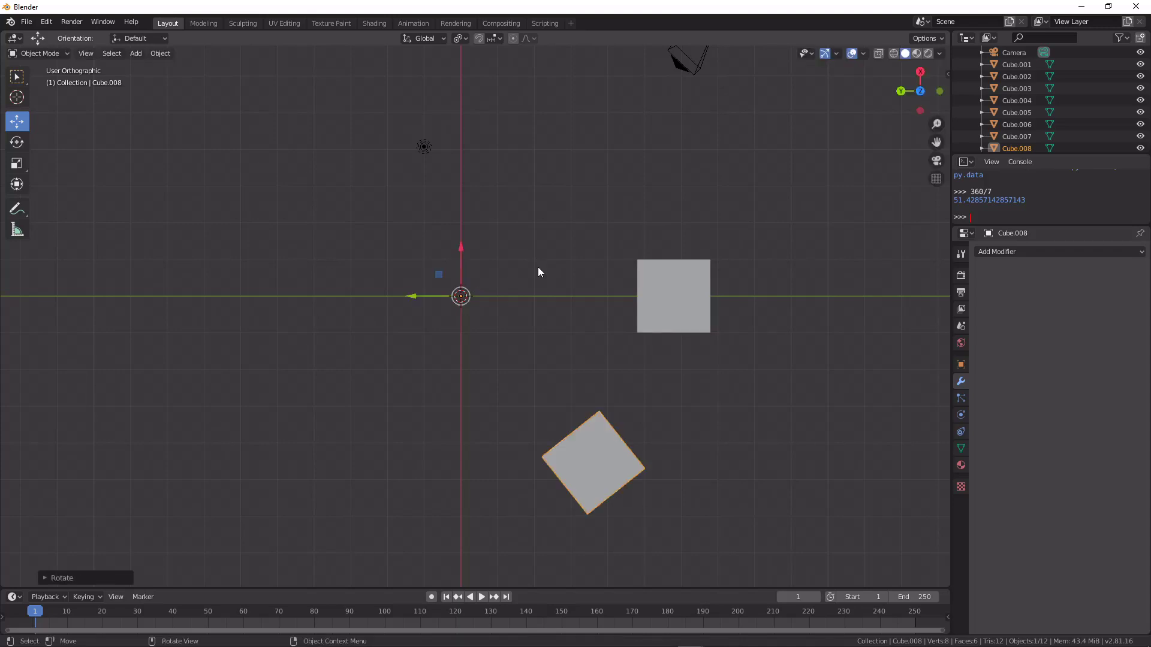
# Step: Select the original block and repeat the rotated duplicate with Shift+R to add ring copies
pyautogui.click(677, 294)
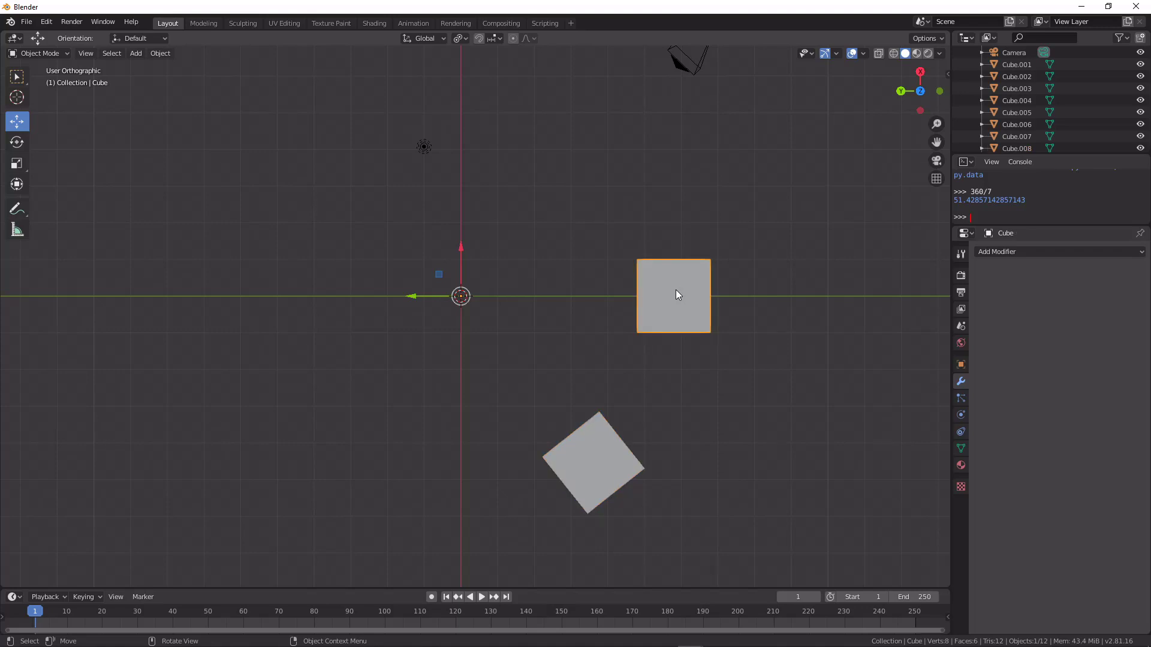
pyautogui.press('shift')
pyautogui.hotkey('shift', 'r')
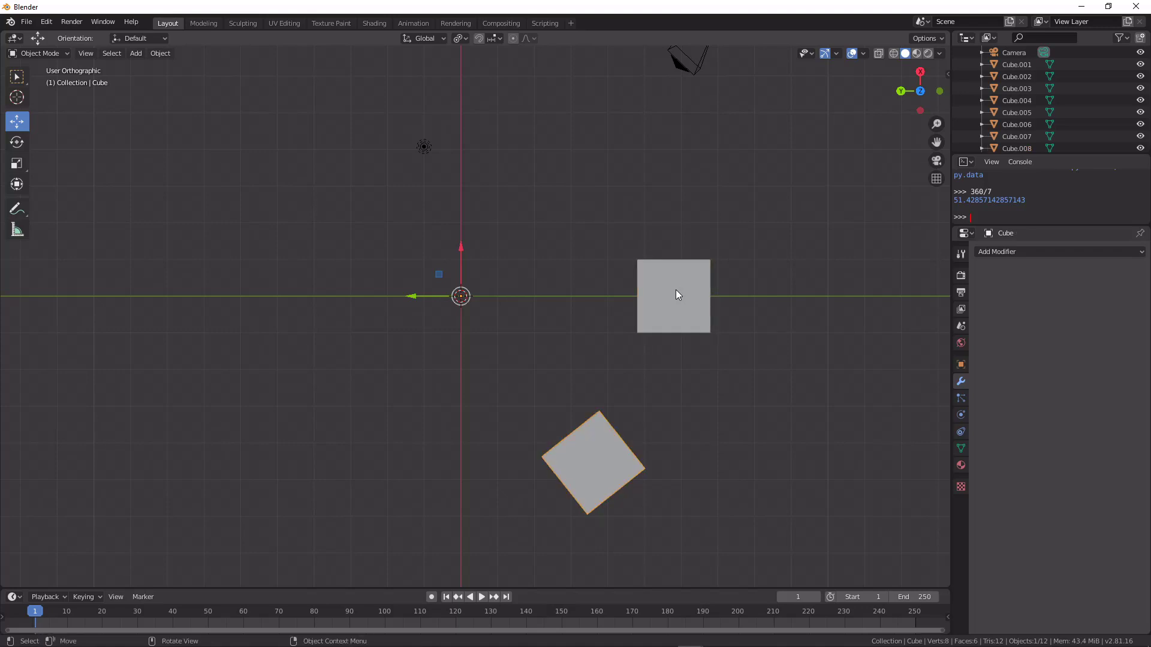
pyautogui.hotkey('shift', 'r')
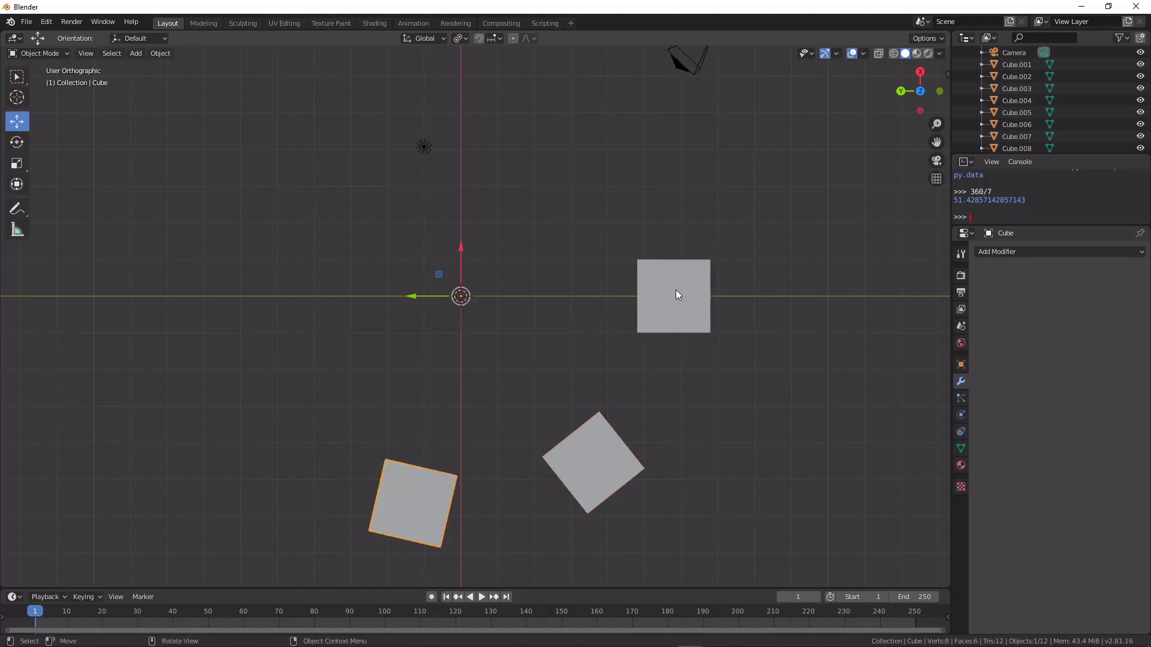
pyautogui.hotkey('ctrl', 'z')
pyautogui.hotkey('ctrl', 'z')
pyautogui.hotkey('ctrl', 'shift', 'z')
pyautogui.hotkey('ctrl', 'shift', 'z')
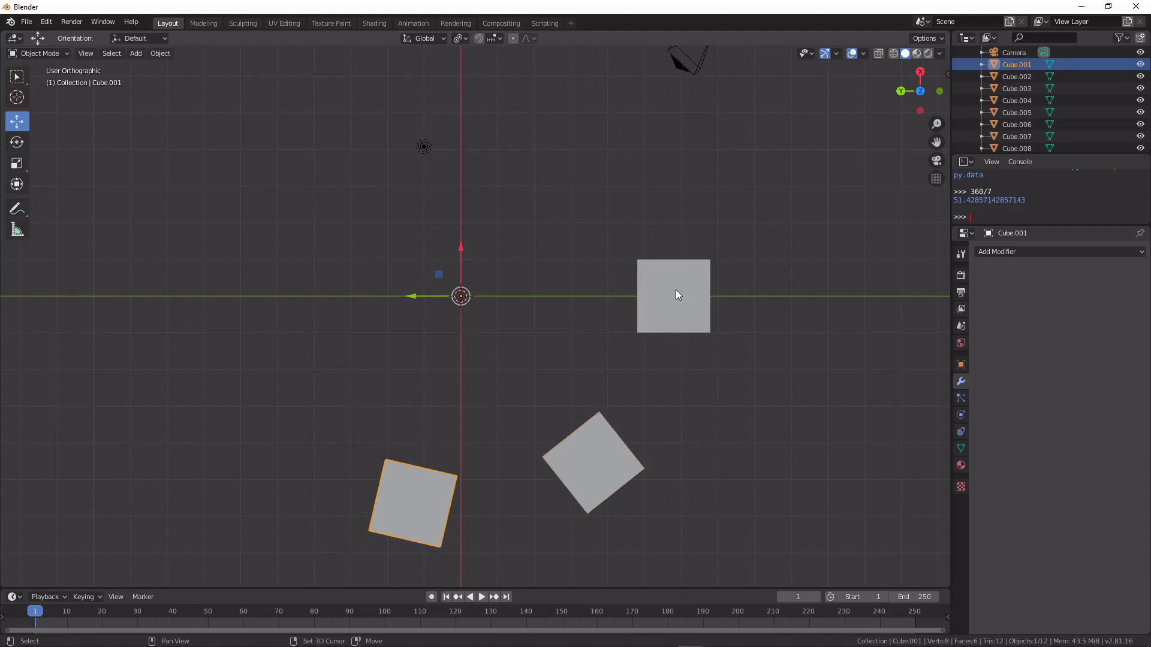
pyautogui.hotkey('ctrl', 'shift', 'z')
pyautogui.hotkey('ctrl', 'z')
pyautogui.hotkey('ctrl', 'z')
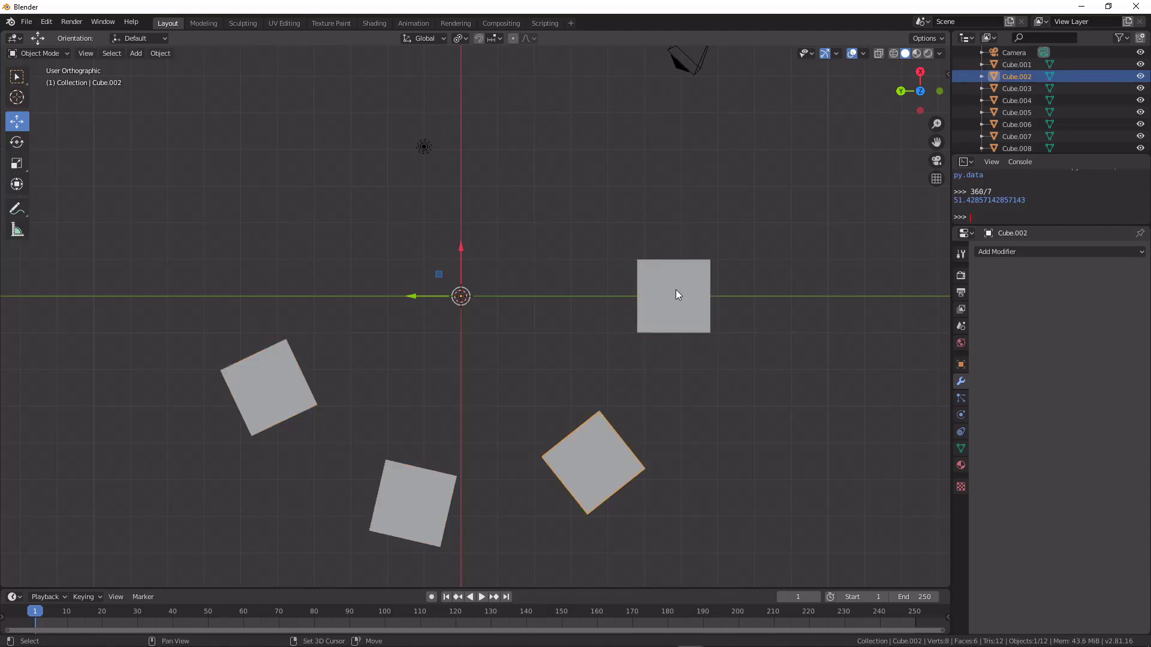
pyautogui.hotkey('ctrl', 'shift', 'z')
pyautogui.hotkey('ctrl', 'shift', 'z')
pyautogui.hotkey('ctrl', 'shift', 'z')
# Step: Finish the seven-block ring and pull the extra overlapping copy out to the right
pyautogui.click(675, 294)
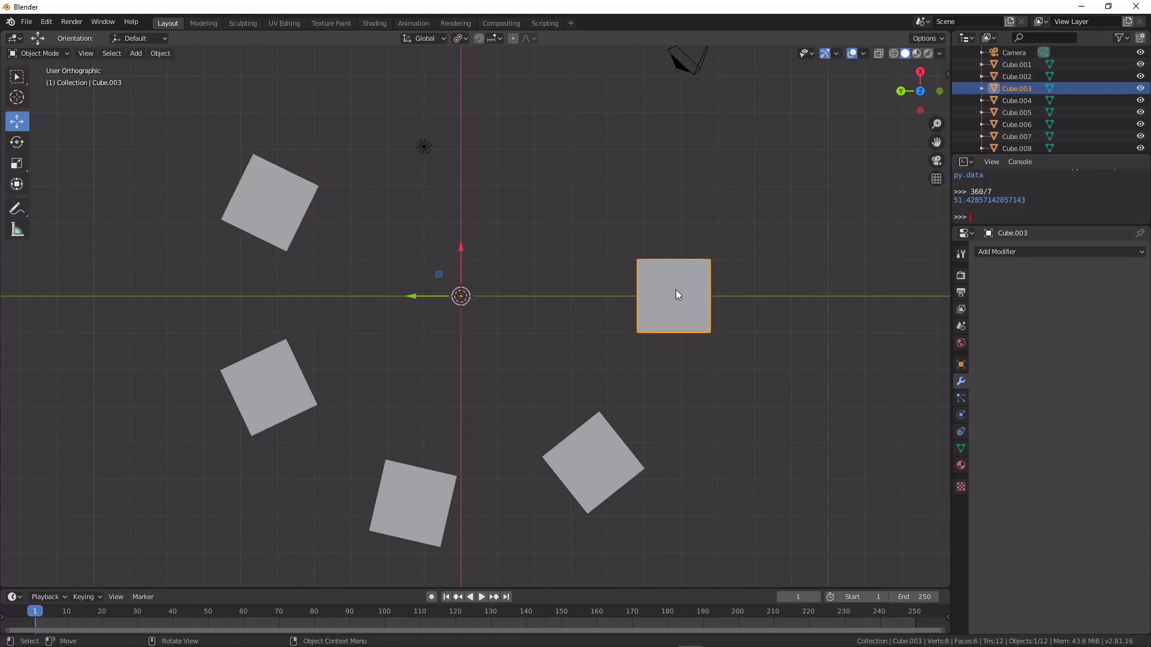
pyautogui.hotkey('ctrl', 'z')
pyautogui.hotkey('ctrl', 'z')
pyautogui.hotkey('ctrl', 'z')
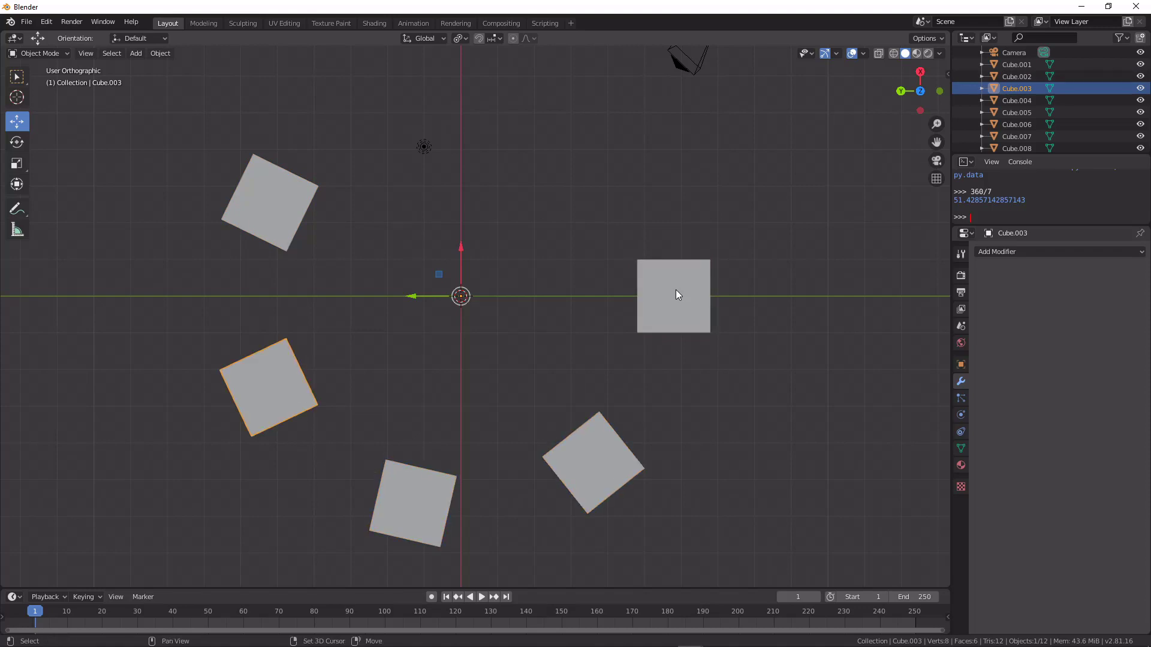
pyautogui.hotkey('ctrl', 'shift', 'z')
pyautogui.hotkey('ctrl', 'shift', 'z')
pyautogui.click(675, 290)
pyautogui.hotkey('ctrl', 'z')
pyautogui.hotkey('ctrl', 'z')
pyautogui.hotkey('ctrl', 'z')
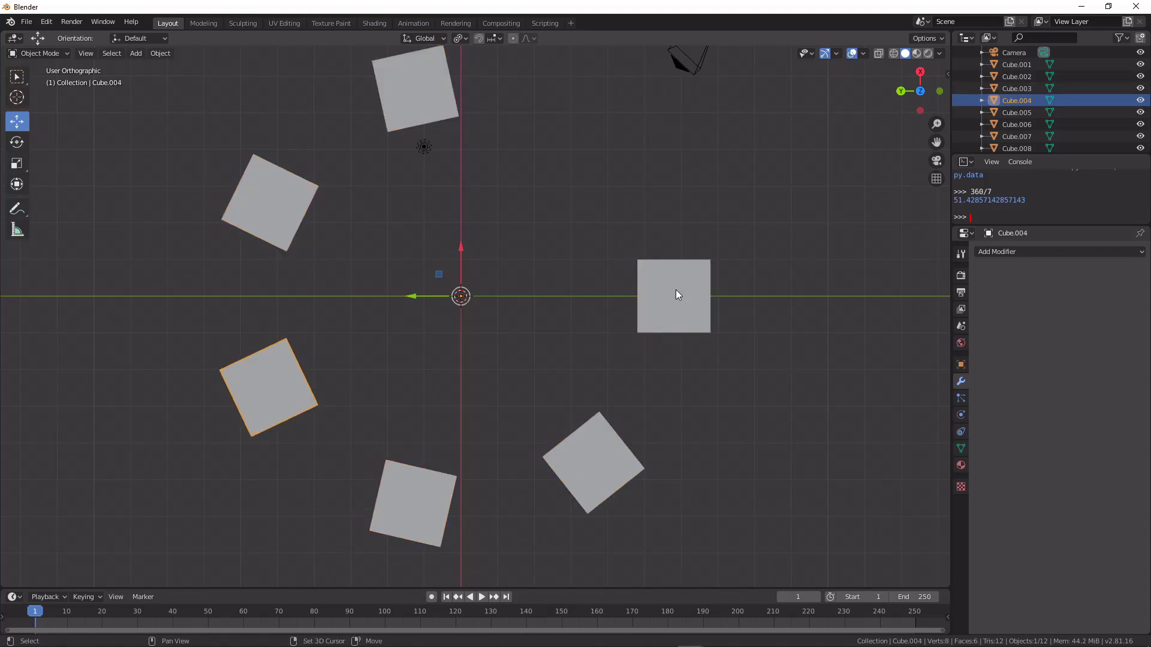
pyautogui.hotkey('ctrl', 'shift', 'z')
pyautogui.hotkey('ctrl', 'shift', 'z')
pyautogui.hotkey('ctrl', 'shift', 'z')
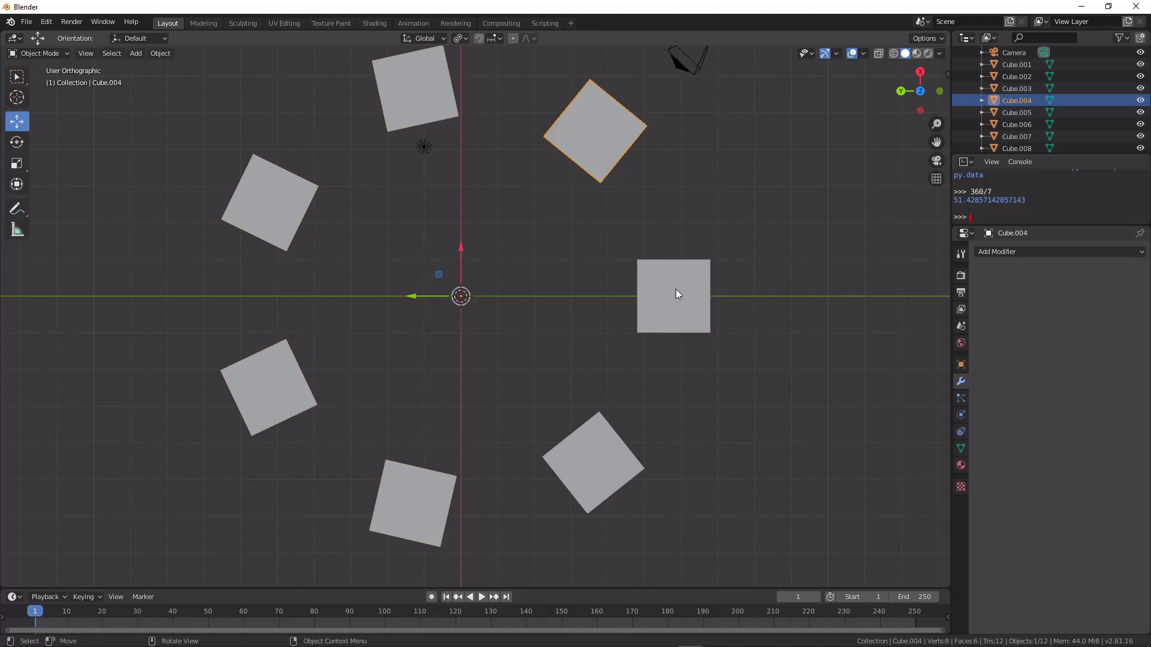
pyautogui.hotkey('ctrl', 'shift', 'z')
pyautogui.moveTo(410, 297); pyautogui.dragTo(487, 300)
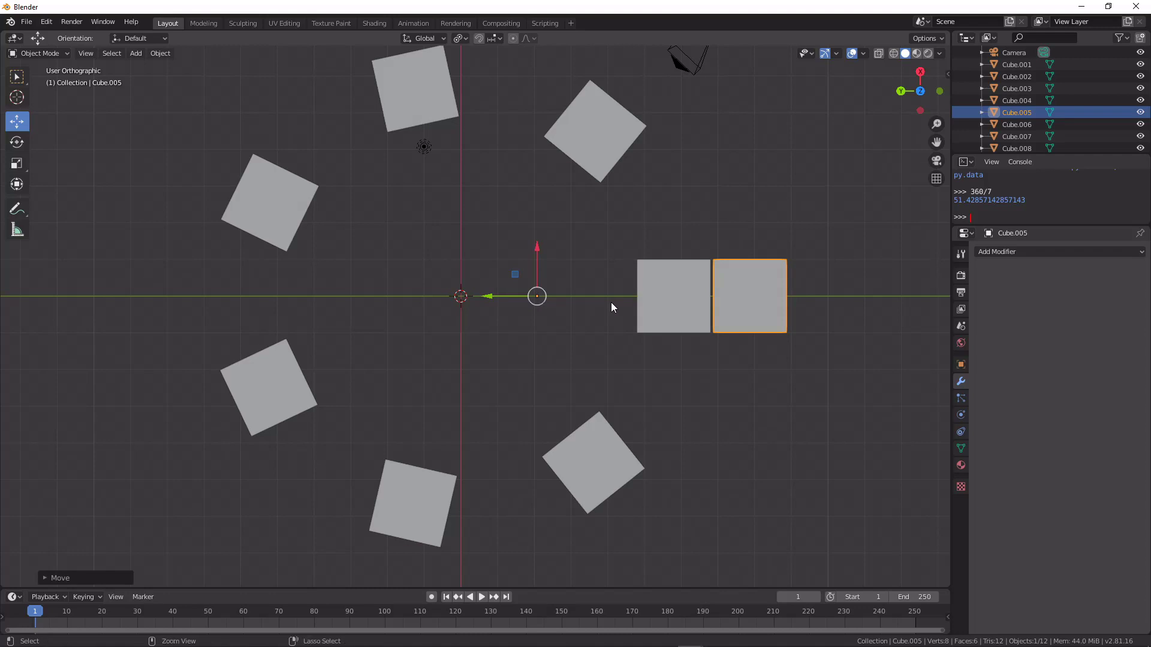
# Step: Delete the surplus block, Cube.005, leaving seven in the ring
pyautogui.hotkey('ctrl', 'c')
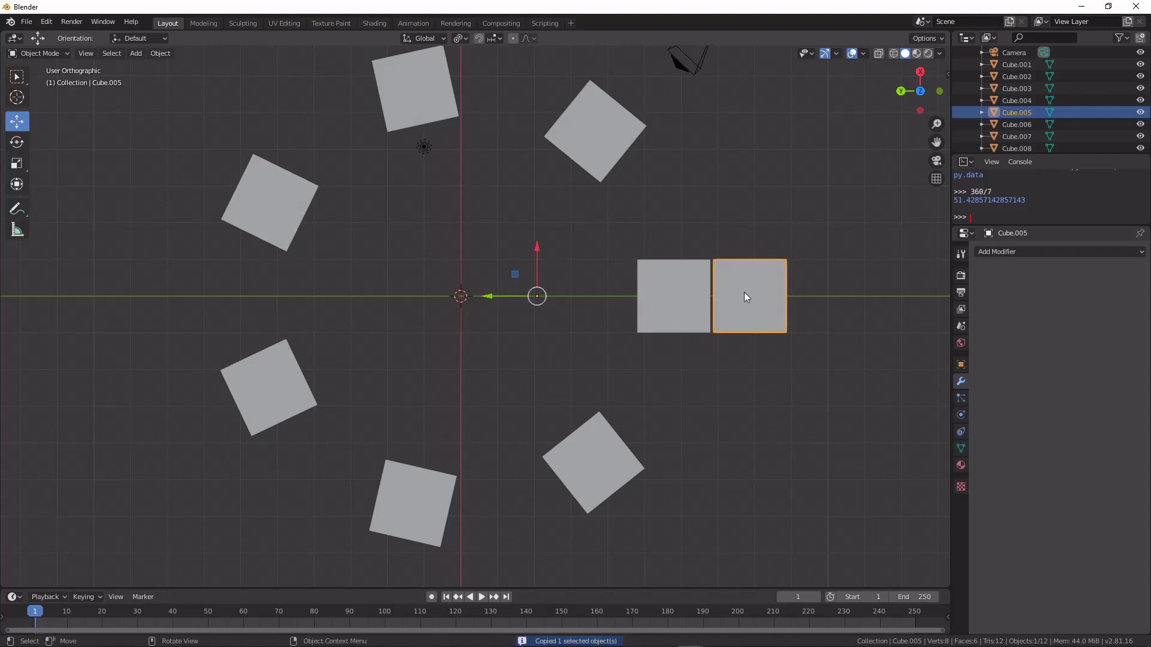
pyautogui.press('x')
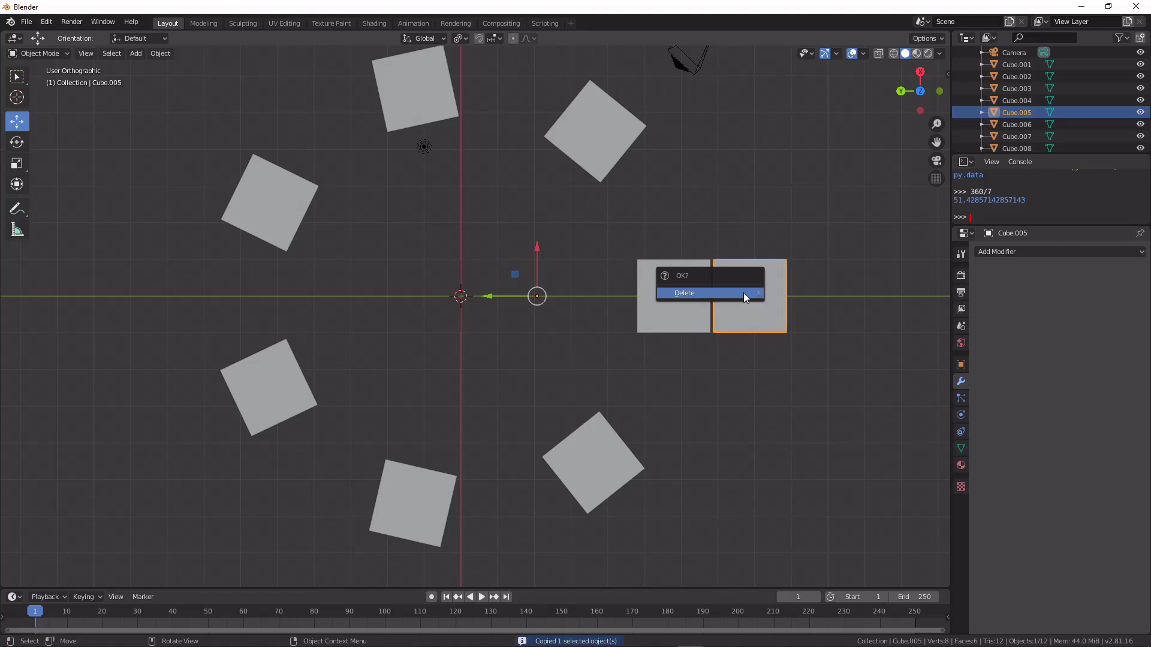
pyautogui.click(748, 293)
# Step: Select a remaining block and enter Edit Mode on its shared mesh
pyautogui.click(677, 314)
pyautogui.moveTo(678, 315); pyautogui.dragTo(658, 269, button='middle')
pyautogui.press('Tab')
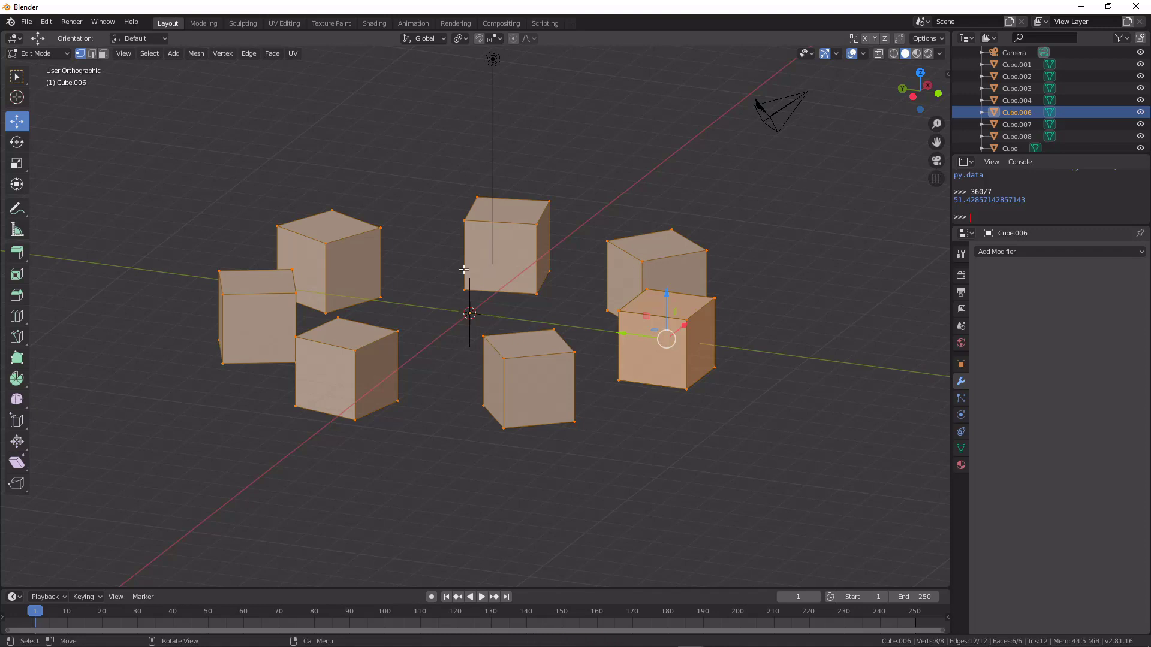
# Step: Switch to face select mode and select the block's top face
pyautogui.click(104, 55)
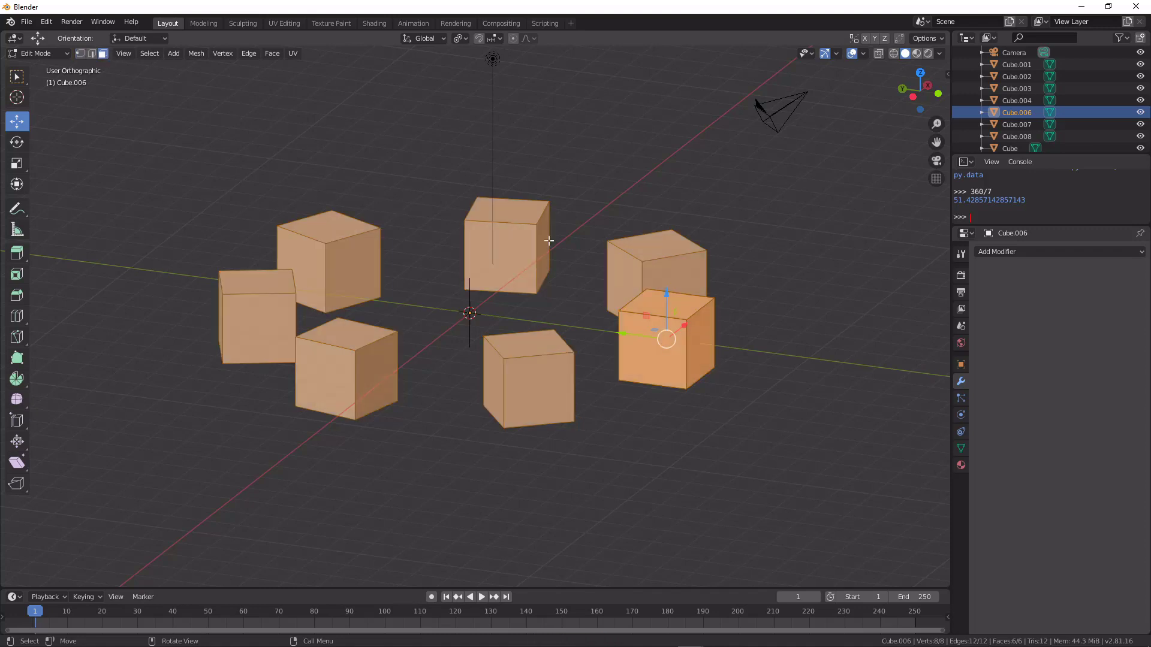
pyautogui.moveTo(549, 240); pyautogui.dragTo(689, 351, button='middle')
pyautogui.click(636, 360)
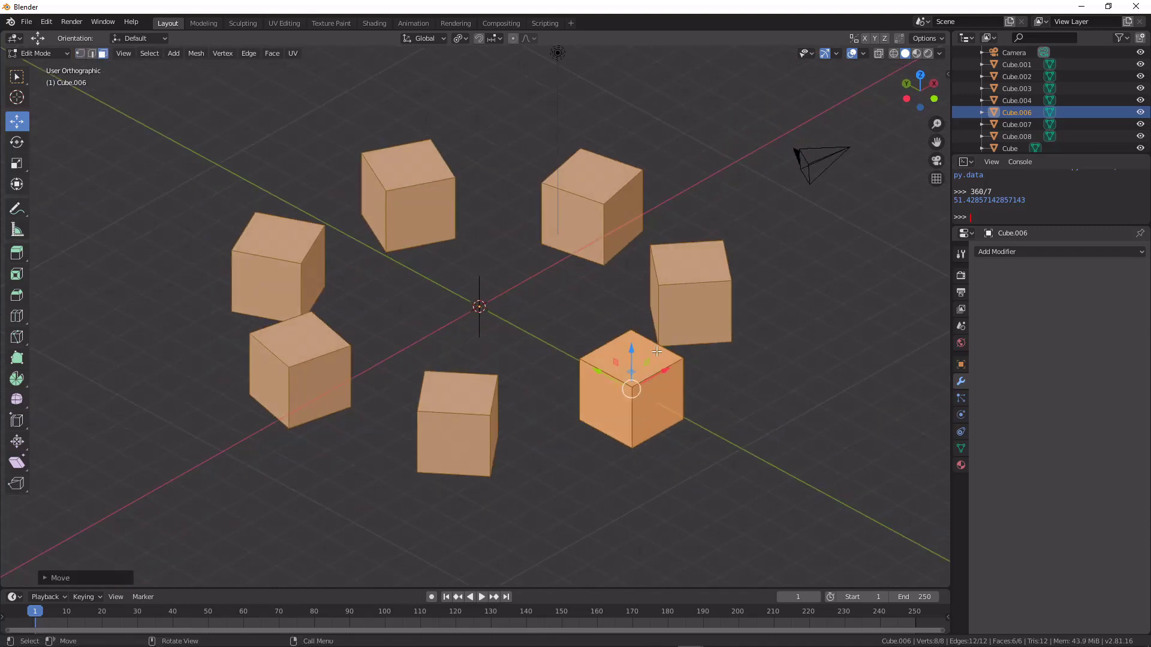
pyautogui.click(656, 352)
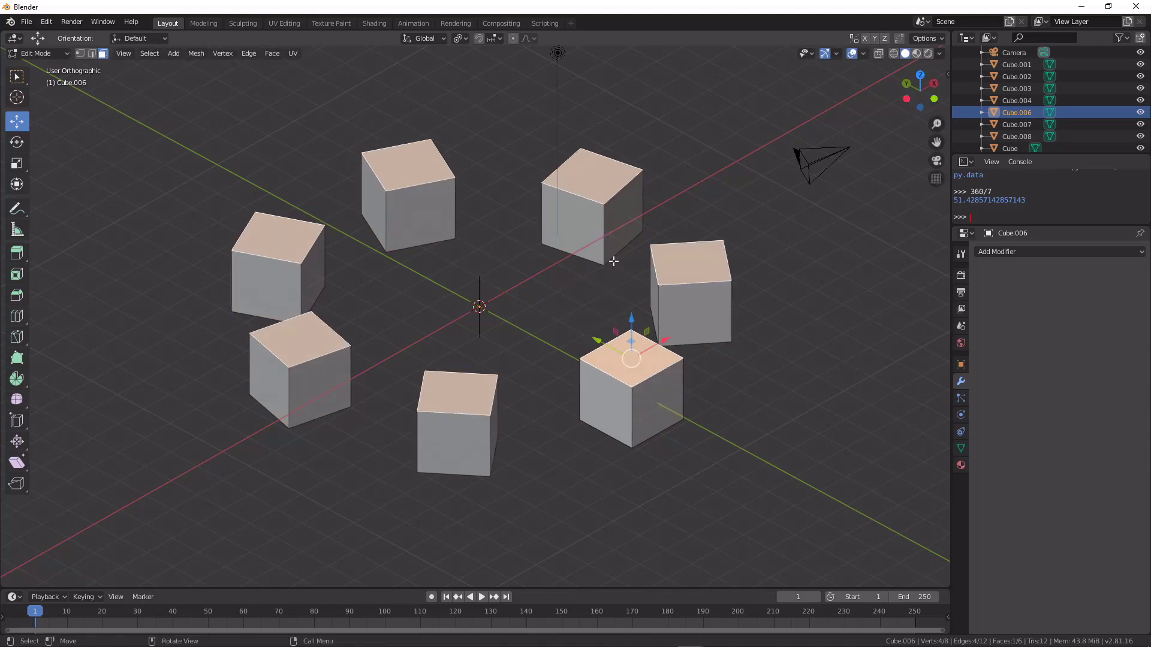
pyautogui.press('t')
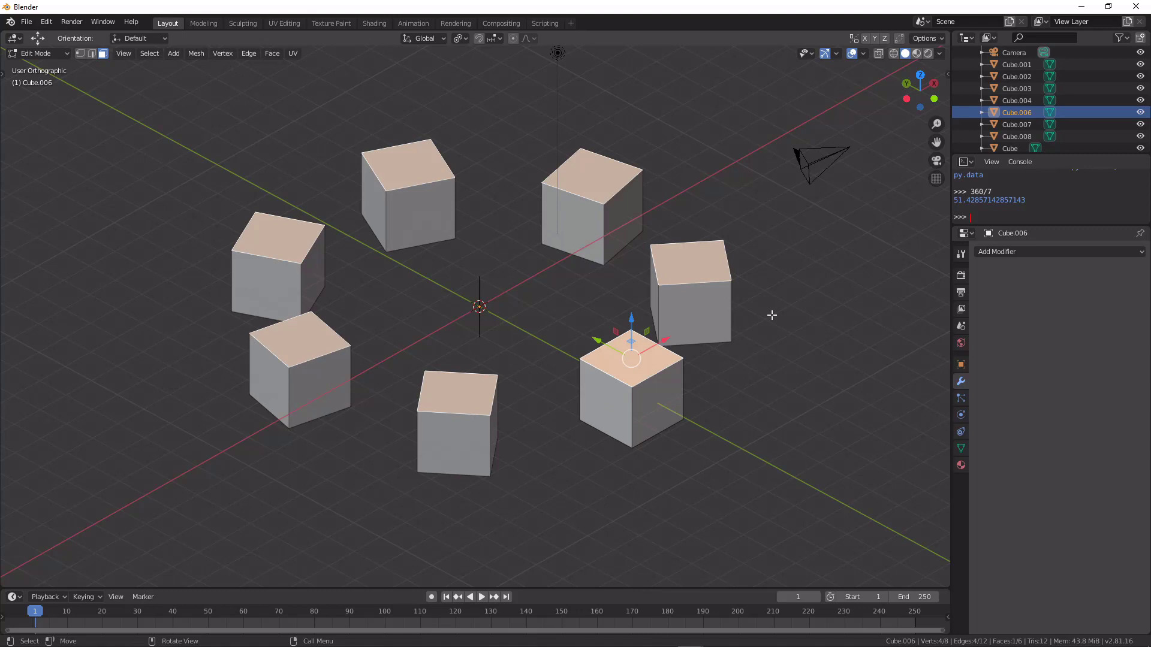
# Step: Try deleting and twisting the top face around Z, cancelling both, then re-enter Edit Mode
pyautogui.press('x')
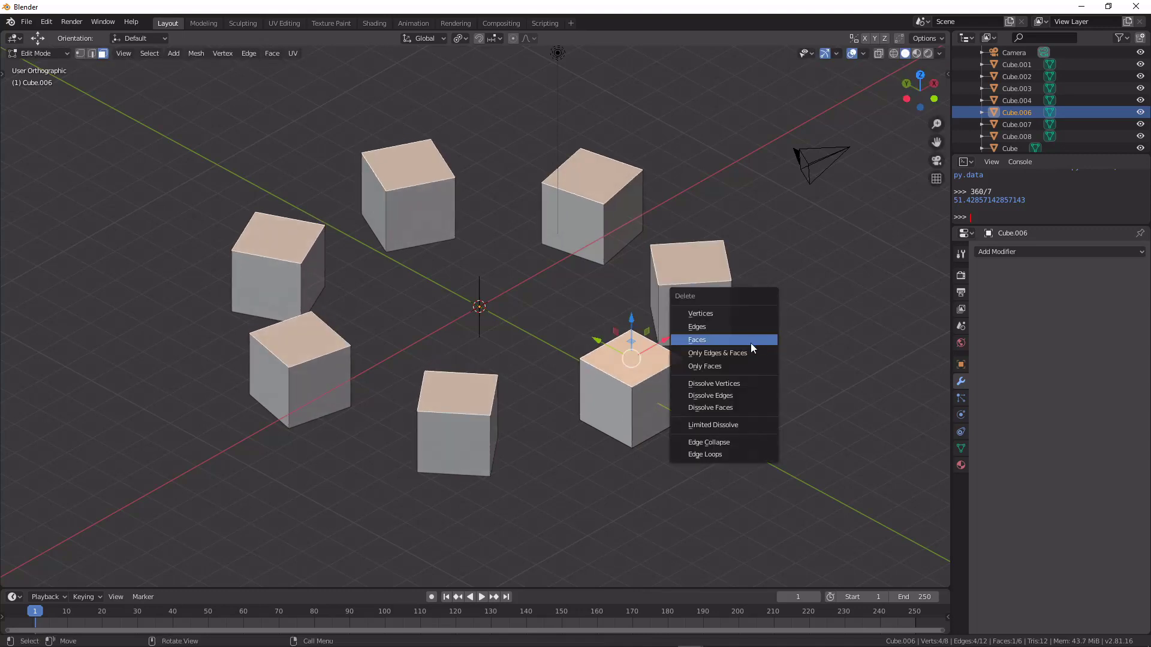
pyautogui.press('Escape')
pyautogui.press('r')
pyautogui.press('x')
pyautogui.press('z')
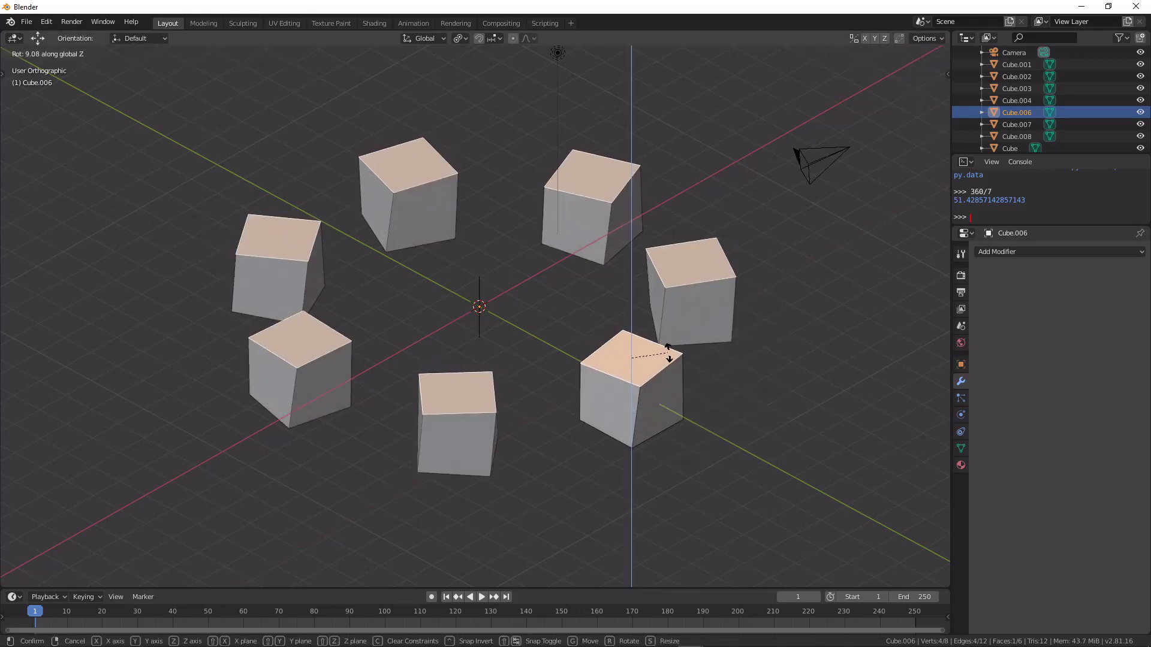
pyautogui.press('Escape')
pyautogui.press('Tab')
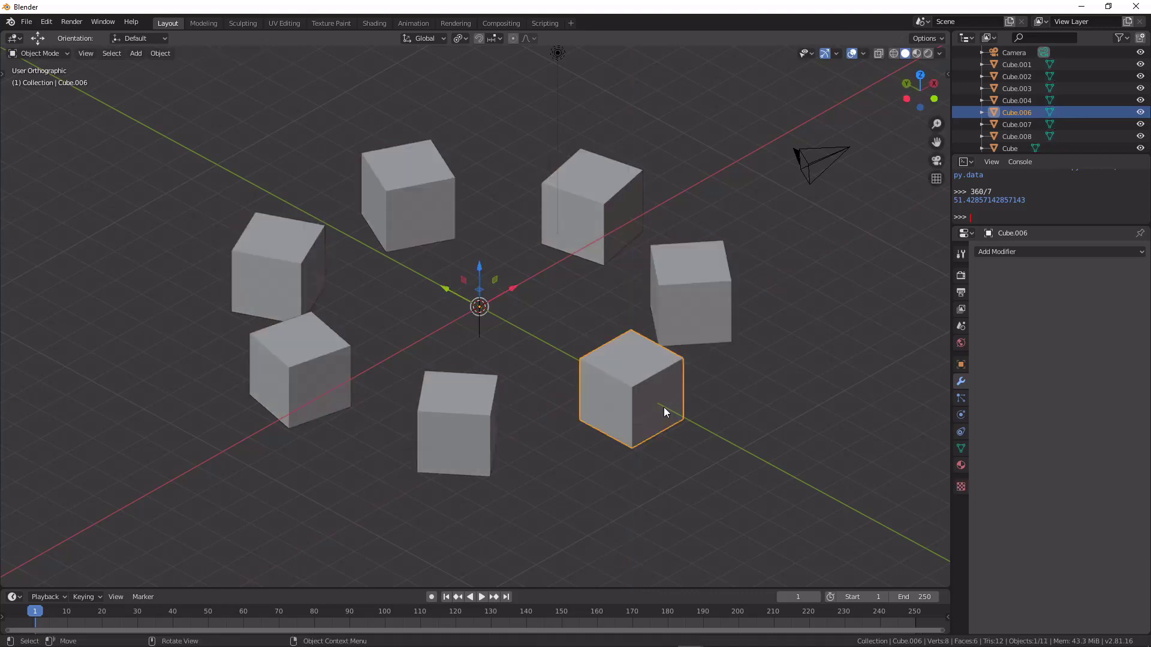
pyautogui.press('Tab')
# Step: Extrude a side face in place and scale it down into a narrower base
pyautogui.click(667, 396)
pyautogui.press('e')
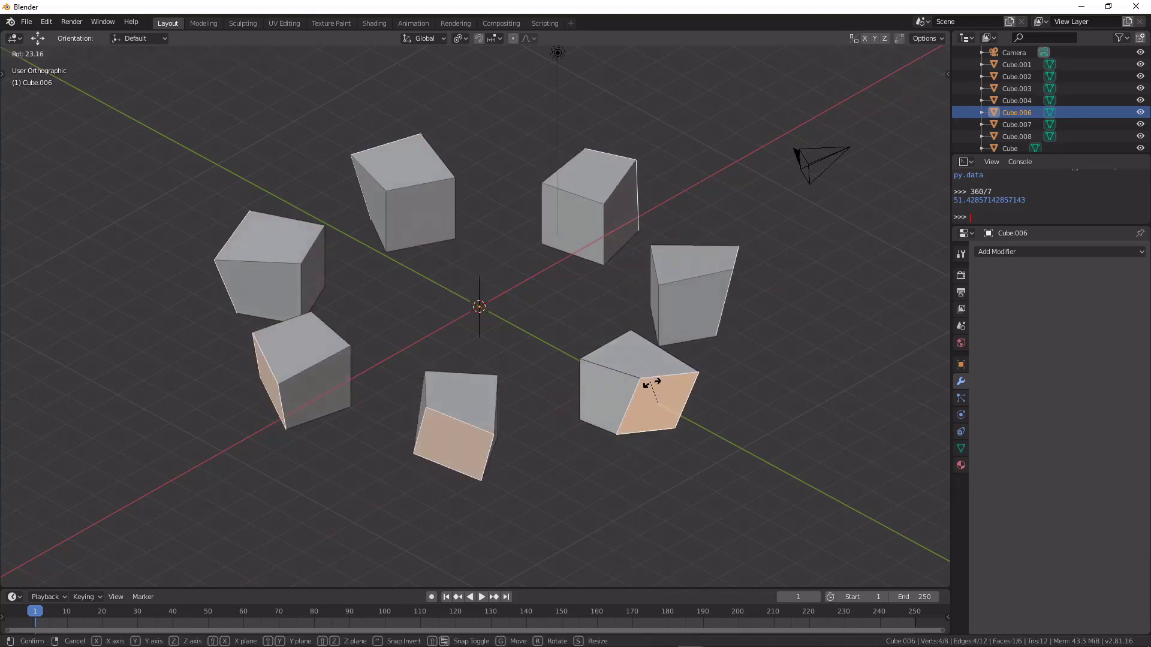
pyautogui.rightClick(718, 393)
pyautogui.press('s')
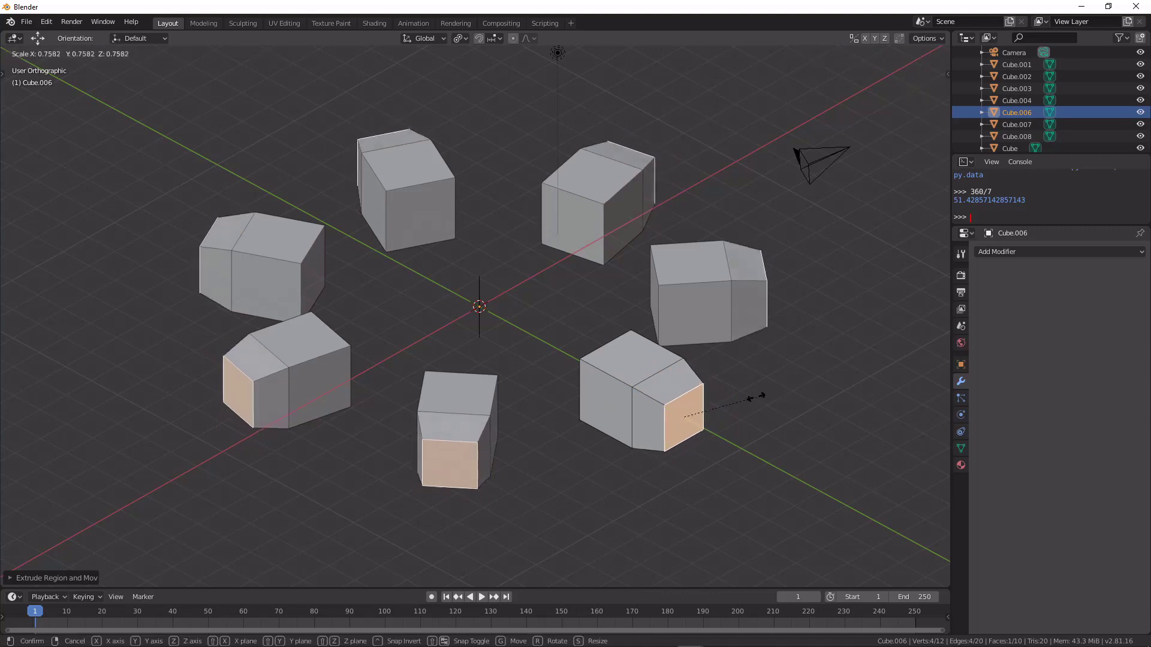
pyautogui.click(727, 380)
# Step: Extrude the top face upward into a column, then lower the tops to shorten it
pyautogui.click(628, 344)
pyautogui.press('e')
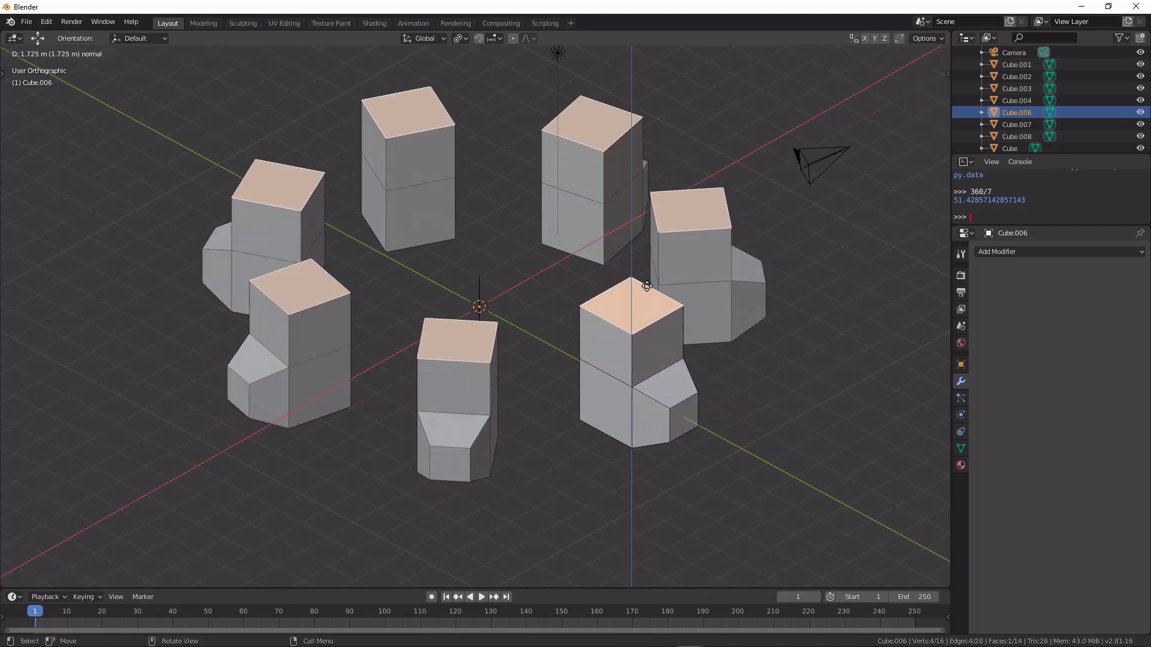
pyautogui.click(629, 180)
pyautogui.scroll(3, 630, 180)
pyautogui.moveTo(630, 180)
pyautogui.mouseDown(button='middle')
pyautogui.moveTo(702, 253)
pyautogui.moveTo(641, 197)
pyautogui.mouseUp(button='middle')
pyautogui.scroll(-4, 702, 252)
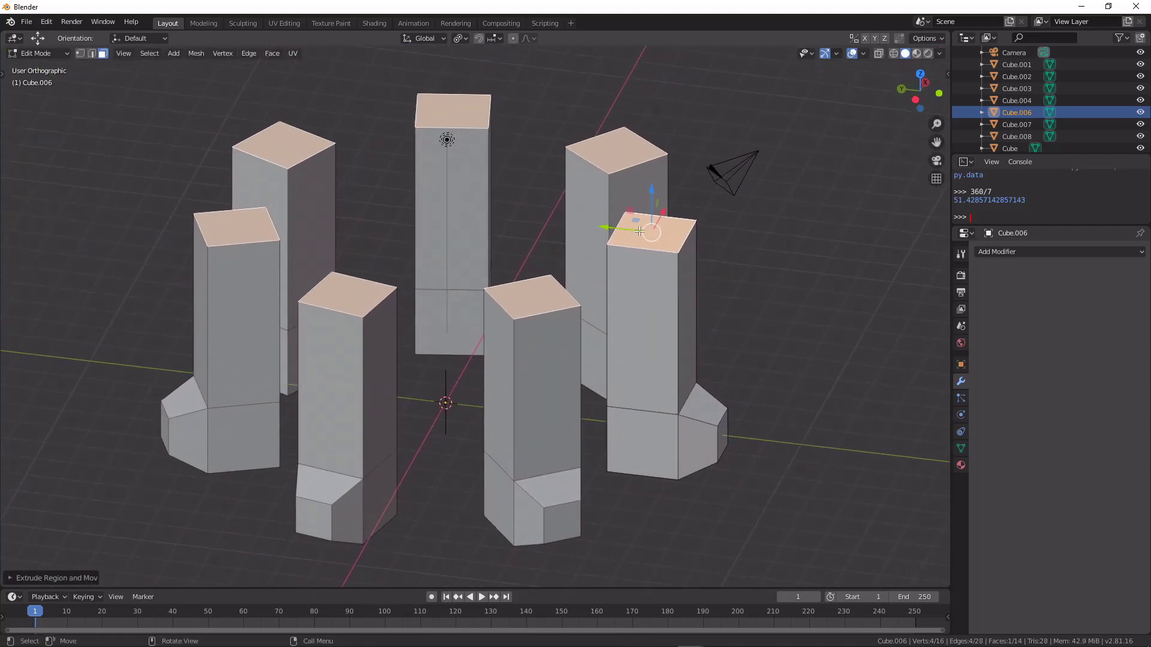
pyautogui.moveTo(641, 195); pyautogui.dragTo(645, 259)
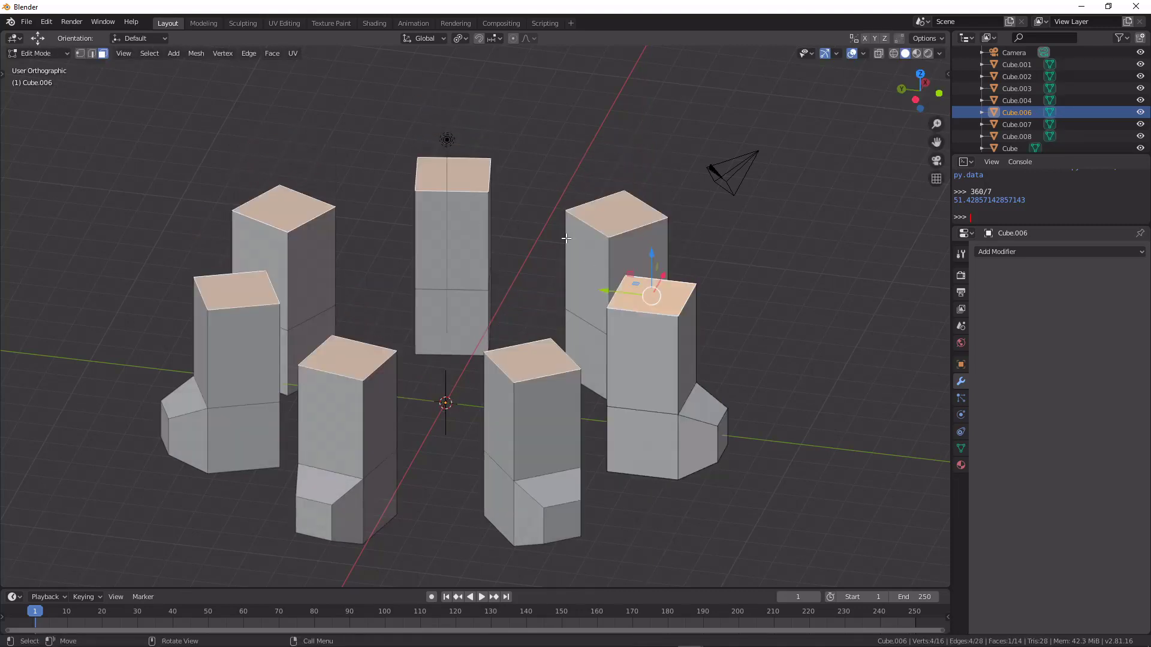
# Step: Bevel the column's top edges in edge select mode
pyautogui.click(92, 54)
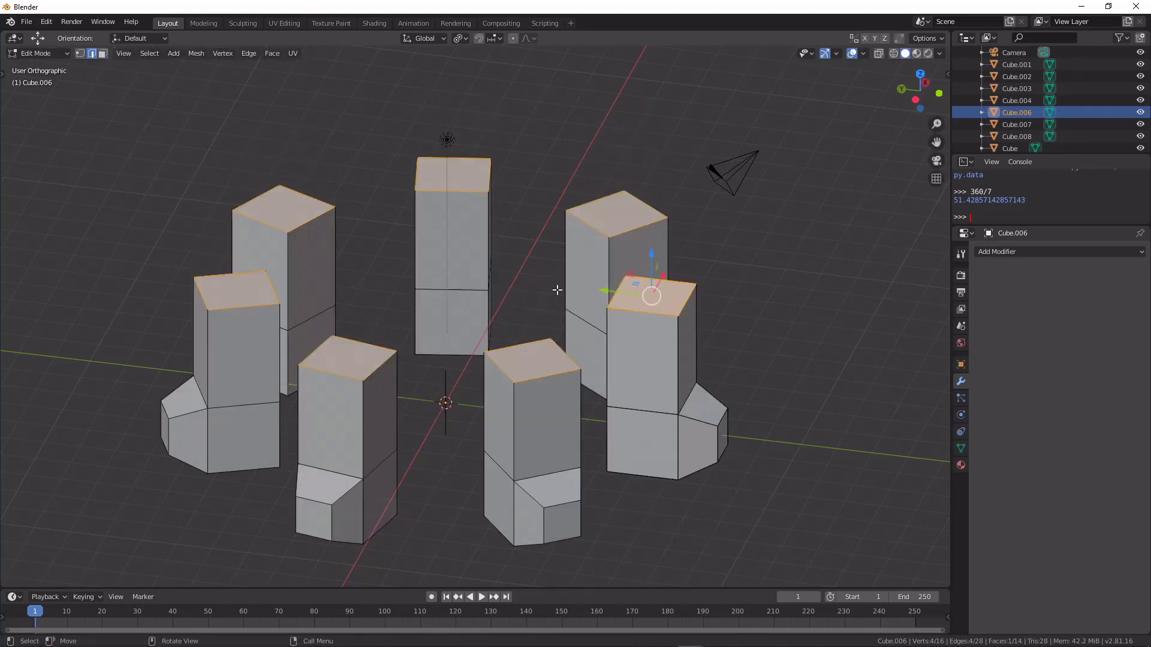
pyautogui.click(676, 298)
pyautogui.hotkey('ctrl', 'b')
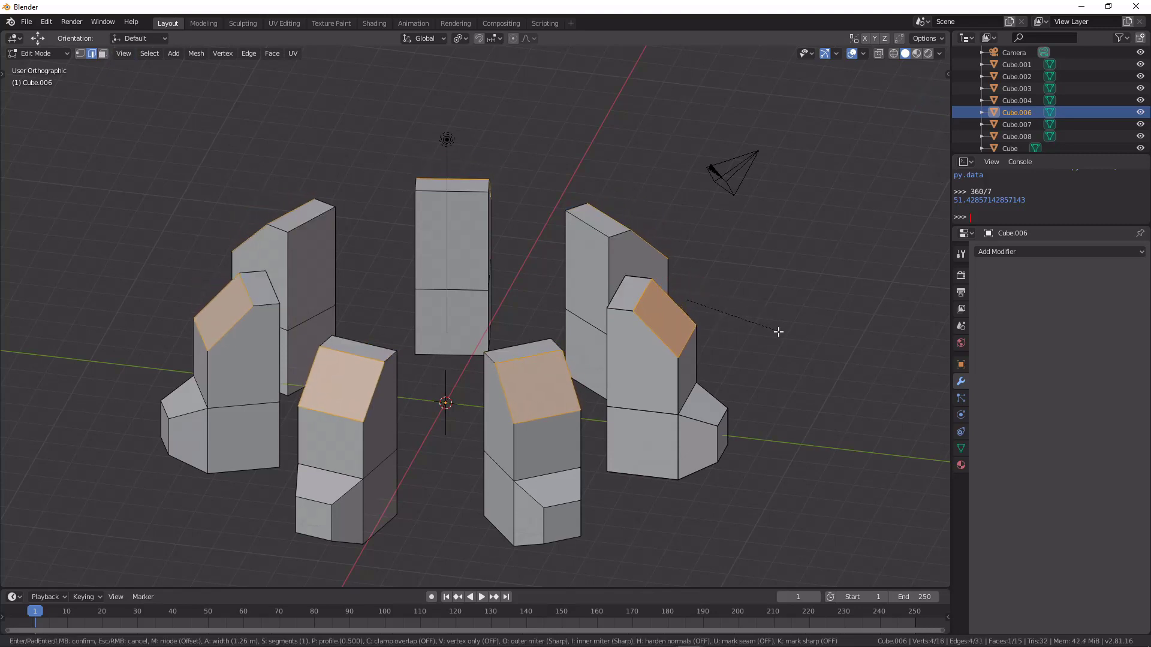
pyautogui.scroll(1, 781, 336)
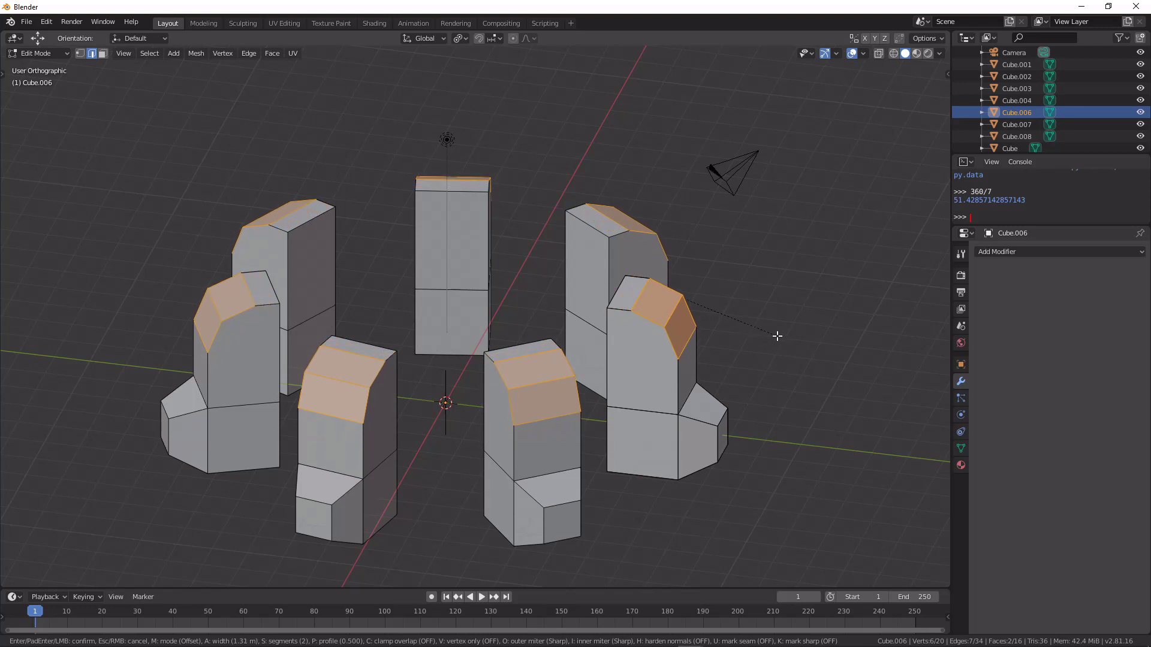
pyautogui.click(779, 339)
pyautogui.moveTo(722, 338); pyautogui.dragTo(629, 333, button='middle')
pyautogui.press('Tab')
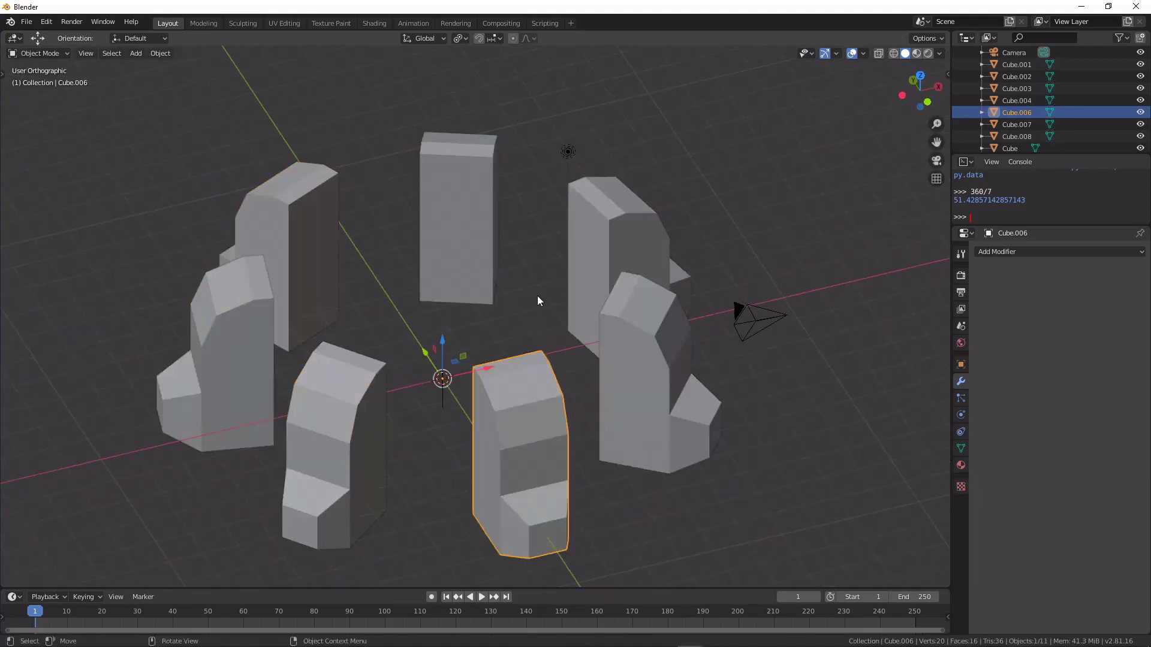
pyautogui.press('Tab')
# Step: Deselect all and pick the segment's side face in face select mode, leaving its size unchanged
pyautogui.hotkey('alt', 'a')
pyautogui.moveTo(456, 278); pyautogui.dragTo(583, 309, button='middle')
pyautogui.scroll(3, 478, 317)
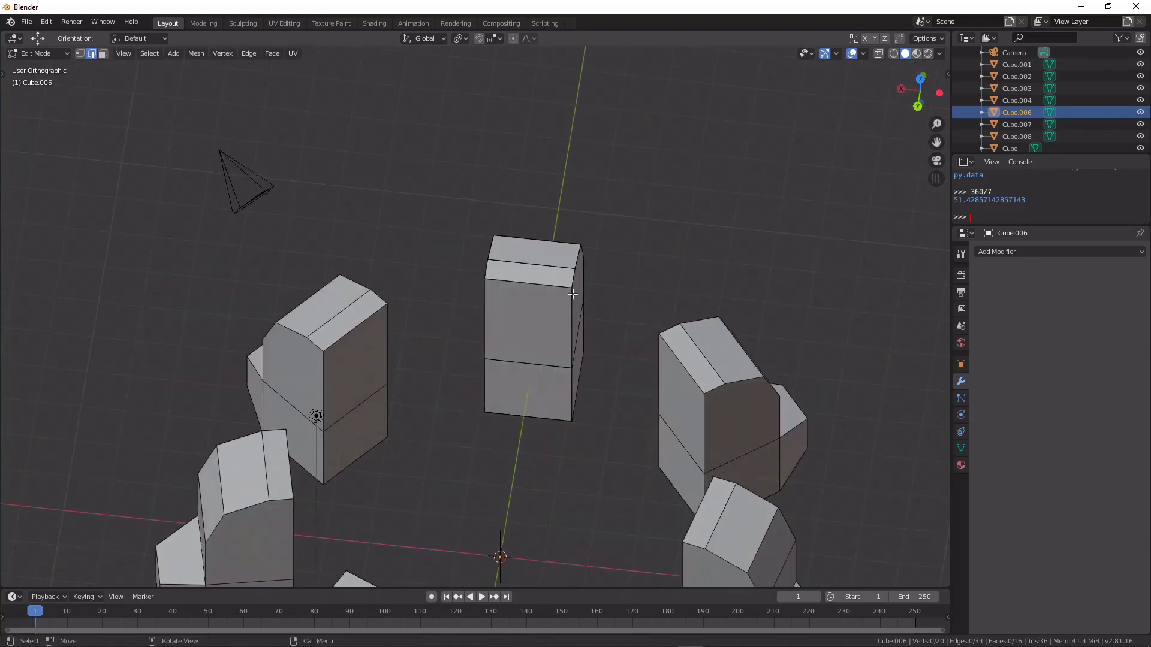
pyautogui.click(102, 54)
pyautogui.moveTo(324, 149); pyautogui.dragTo(432, 278, button='middle')
pyautogui.click(347, 287)
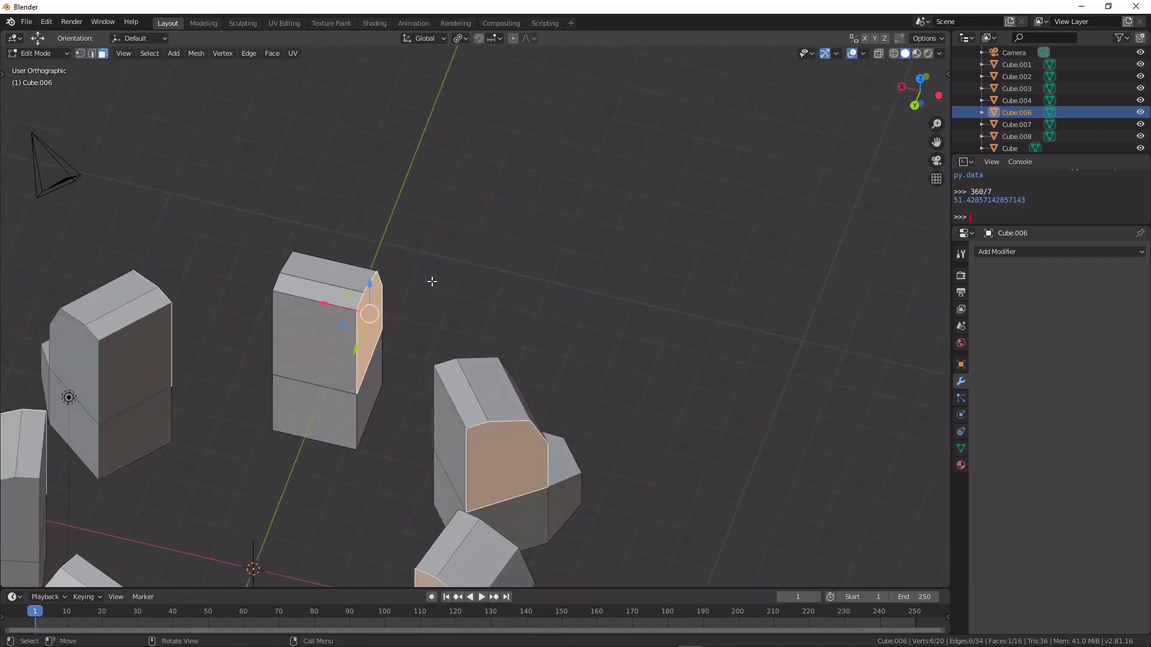
pyautogui.press('r')
pyautogui.click(432, 281)
pyautogui.press('s')
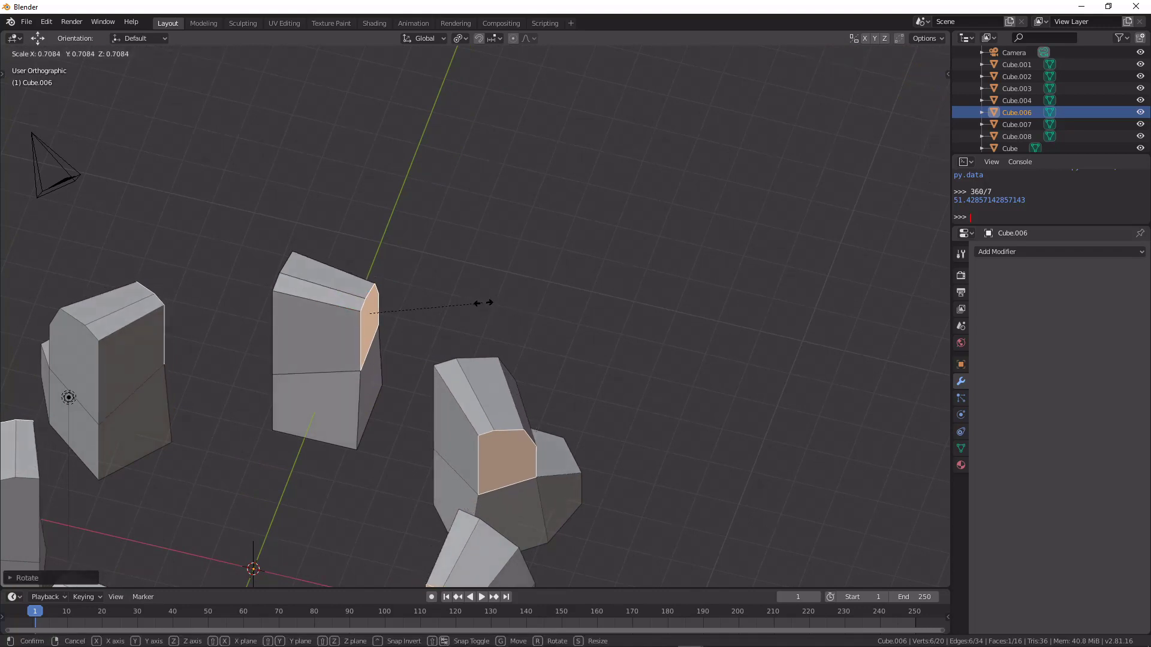
pyautogui.press('Escape')
pyautogui.press('s')
pyautogui.press('Escape')
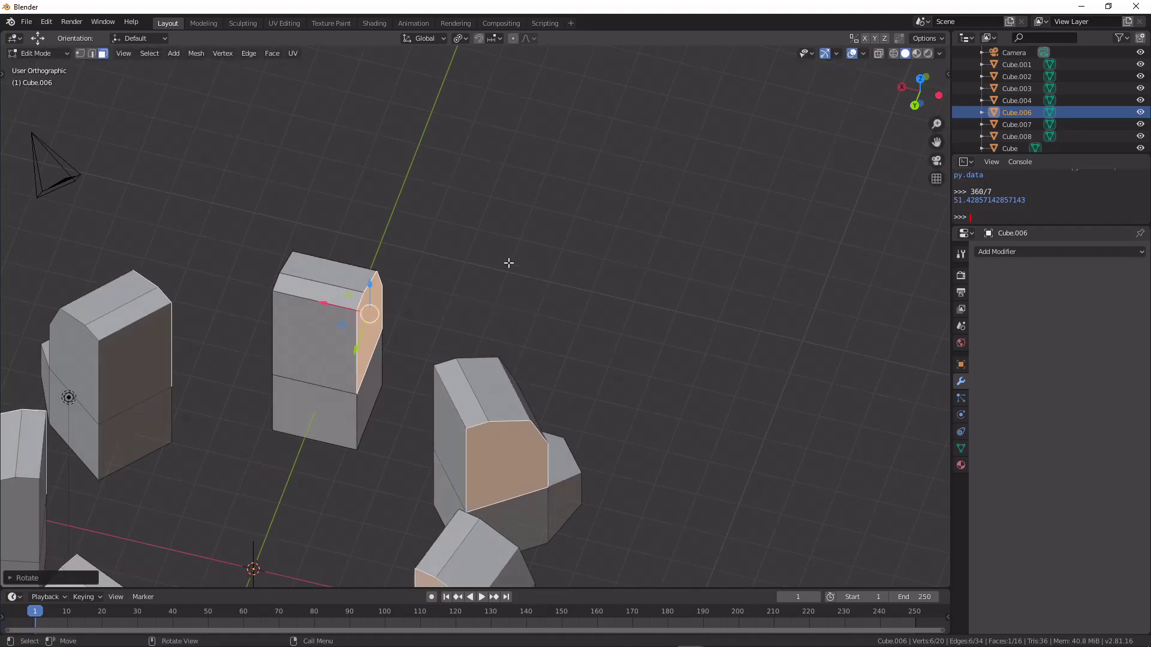
# Step: Extrude the side faces, shrink them into an inset, and pull them out along X
pyautogui.press('e')
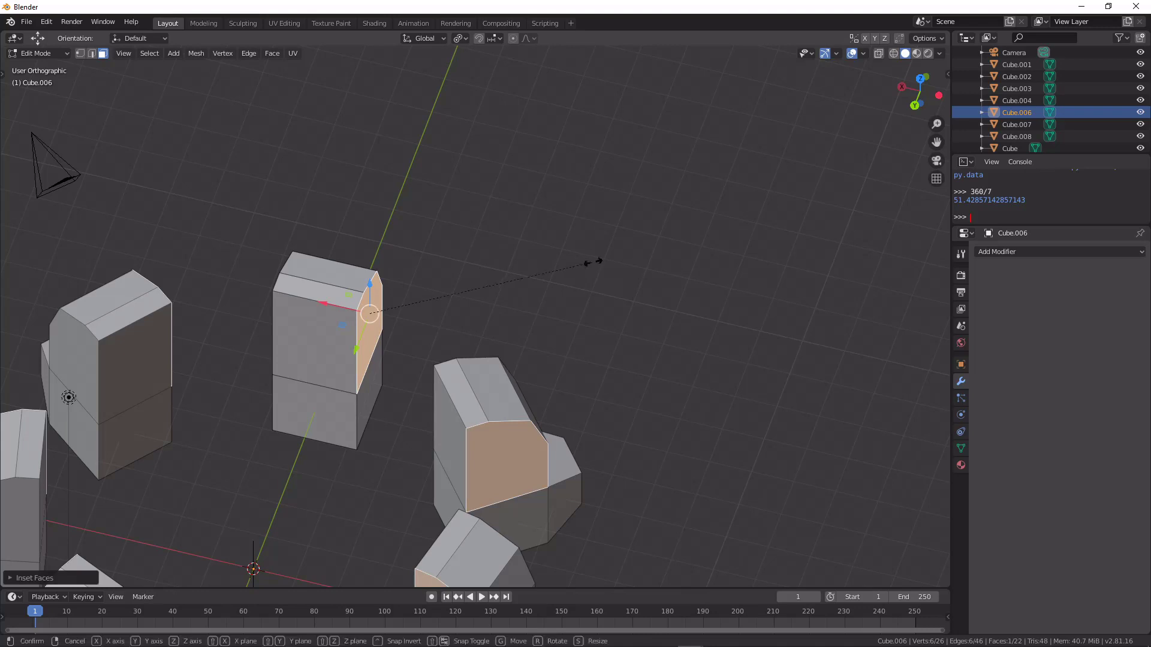
pyautogui.press('Escape')
pyautogui.press('s')
pyautogui.click(496, 259)
pyautogui.moveTo(497, 258); pyautogui.dragTo(506, 311, button='middle')
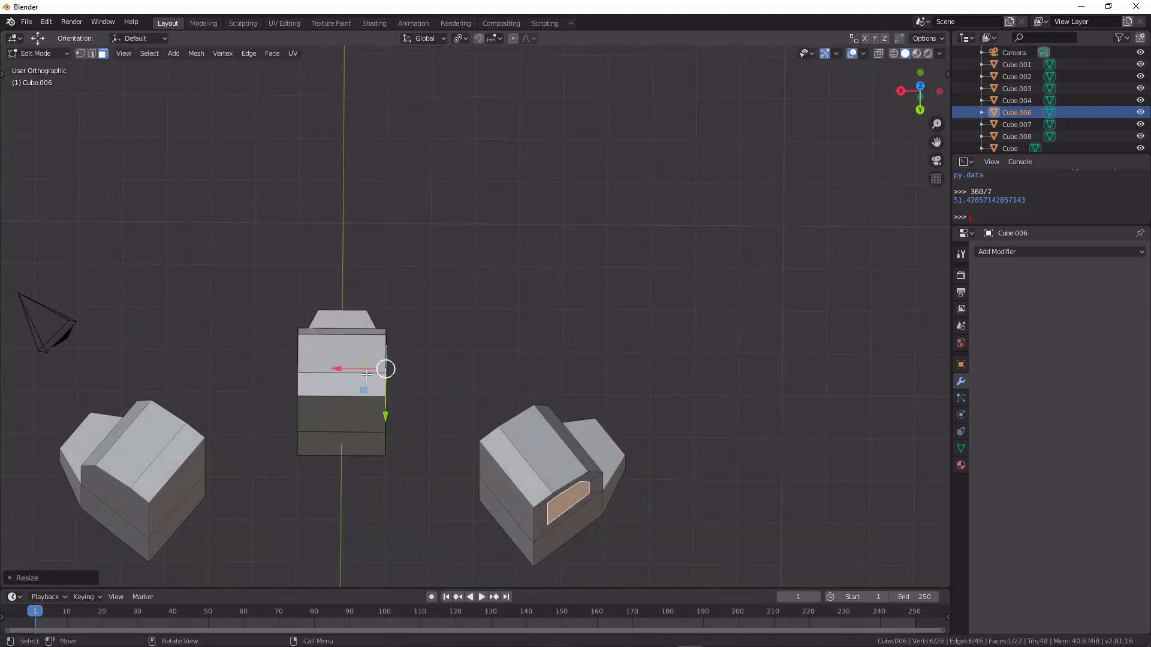
pyautogui.press('g')
pyautogui.press('x')
pyautogui.click(430, 363)
# Step: Cancel a trial rotation of the extended faces and deselect all faces
pyautogui.moveTo(429, 363); pyautogui.dragTo(497, 335, button='middle')
pyautogui.scroll(3, 497, 334)
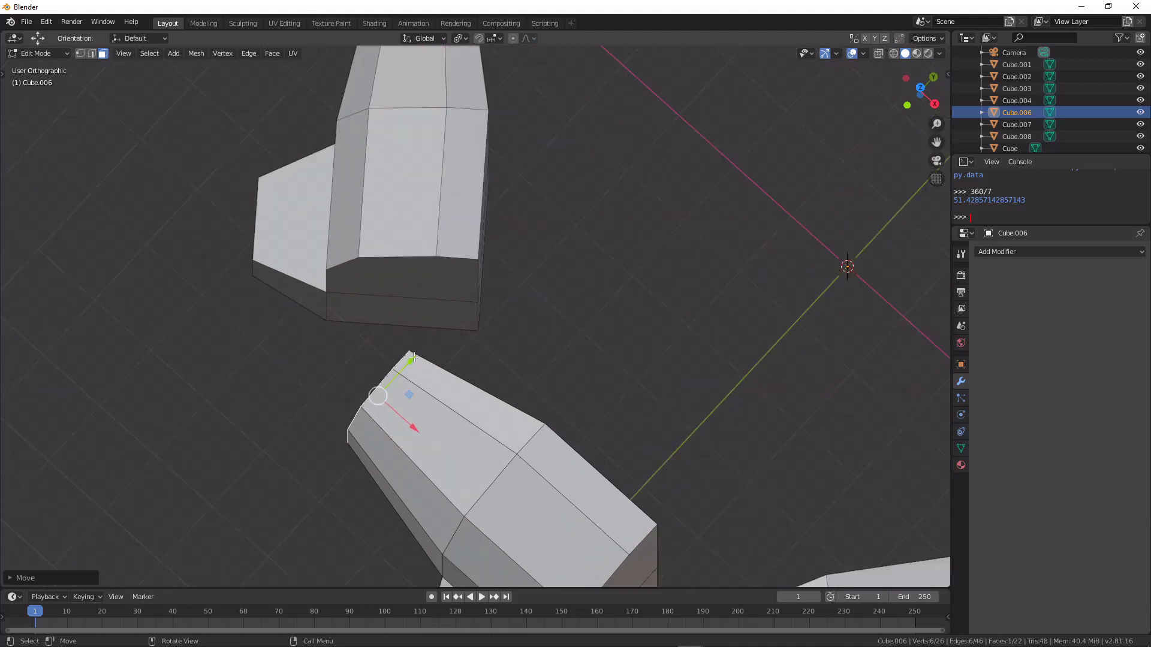
pyautogui.press('r')
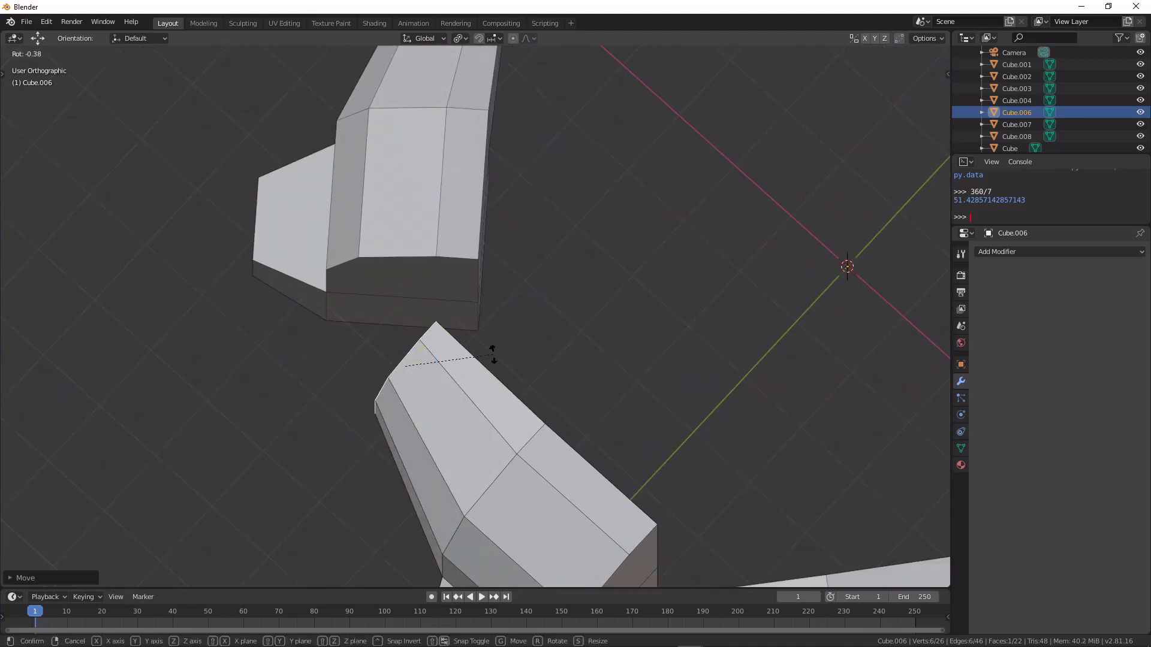
pyautogui.rightClick(493, 354)
pyautogui.moveTo(493, 354); pyautogui.dragTo(449, 275, button='middle')
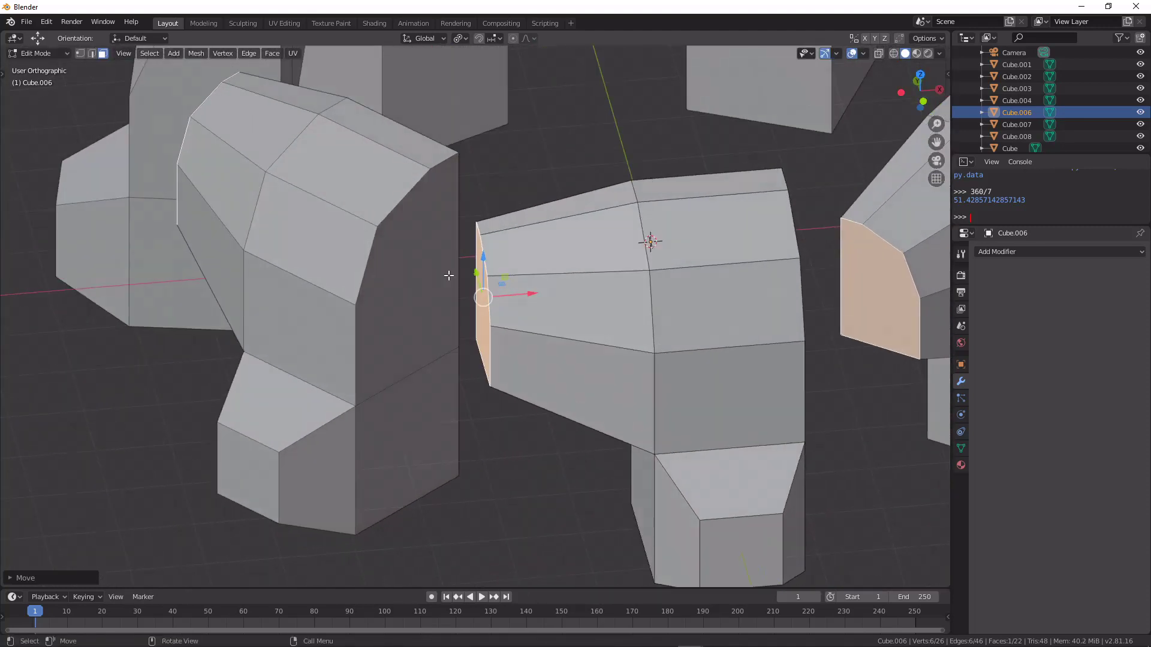
pyautogui.hotkey('alt', 'a')
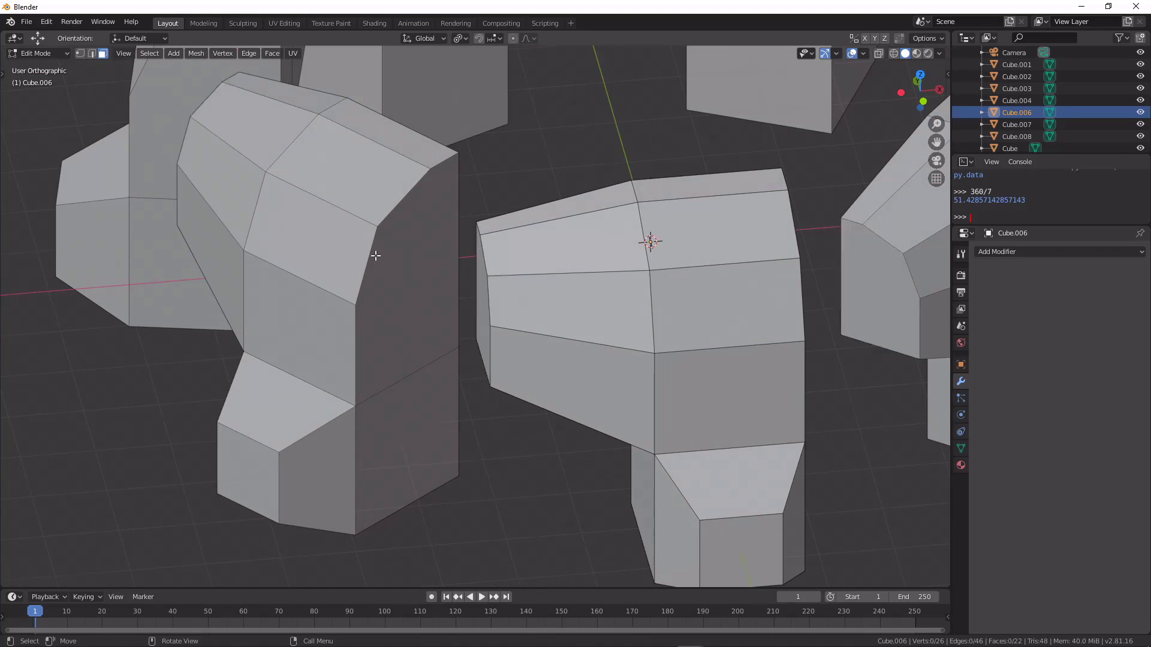
# Step: Extrude the opposite side face slightly, shrink it to 0.6877, then bring up the Delete menu
pyautogui.moveTo(483, 254); pyautogui.dragTo(478, 347, button='middle')
pyautogui.click(478, 348)
pyautogui.press('g')
pyautogui.click(499, 344)
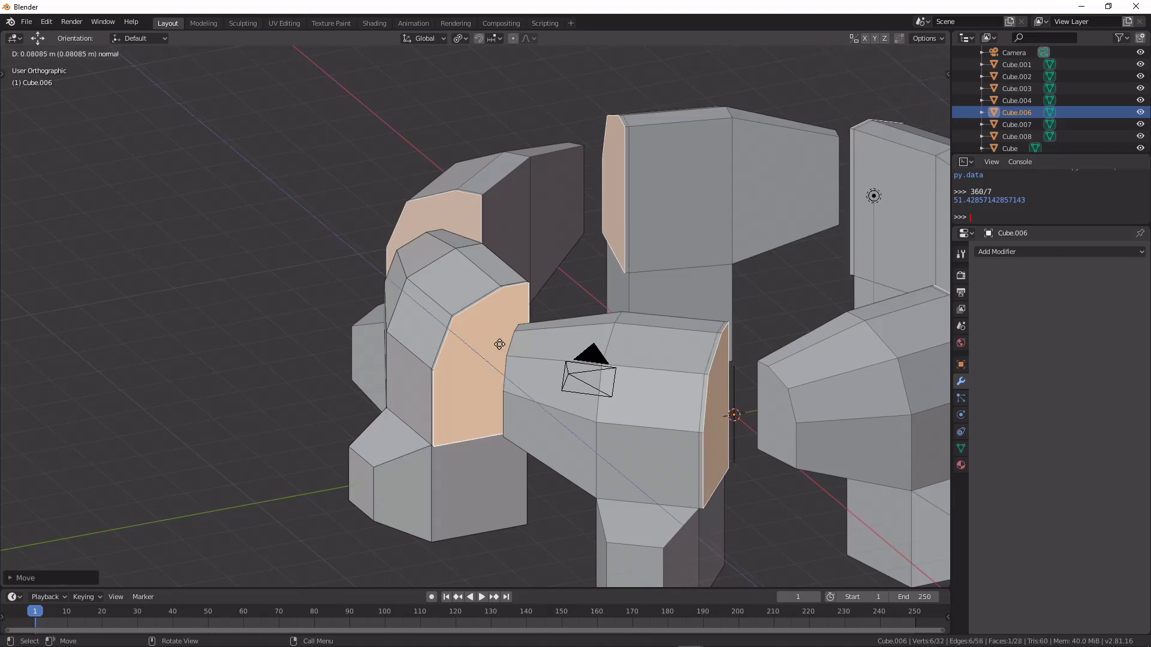
pyautogui.press('s')
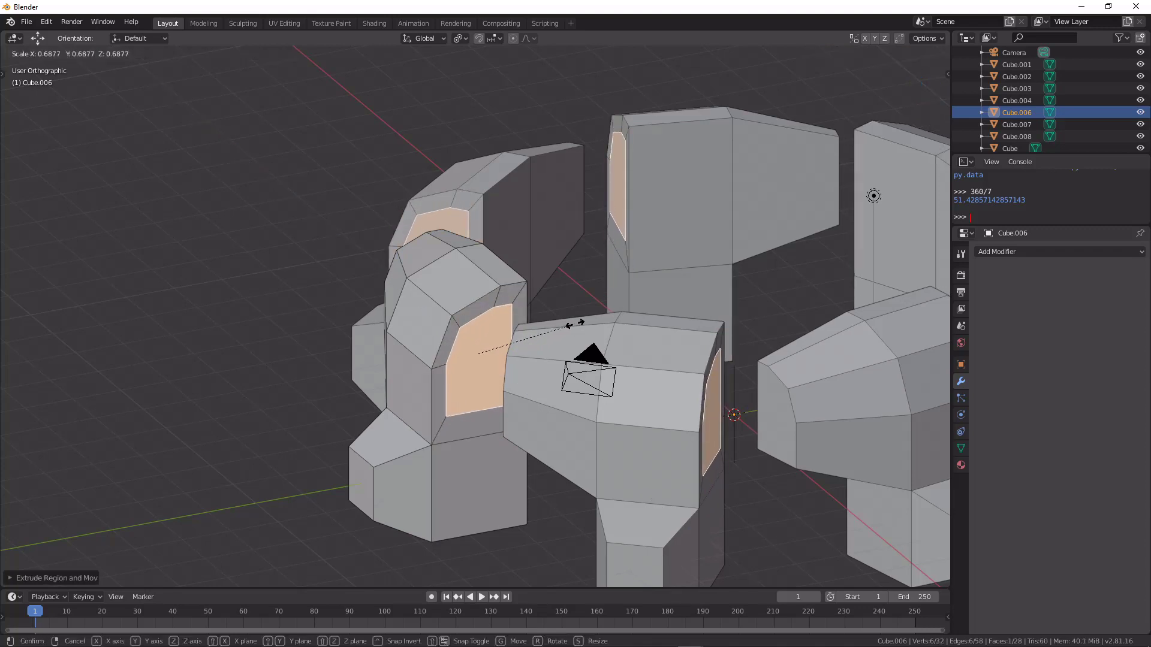
pyautogui.click(569, 326)
pyautogui.moveTo(570, 326); pyautogui.dragTo(425, 324, button='middle')
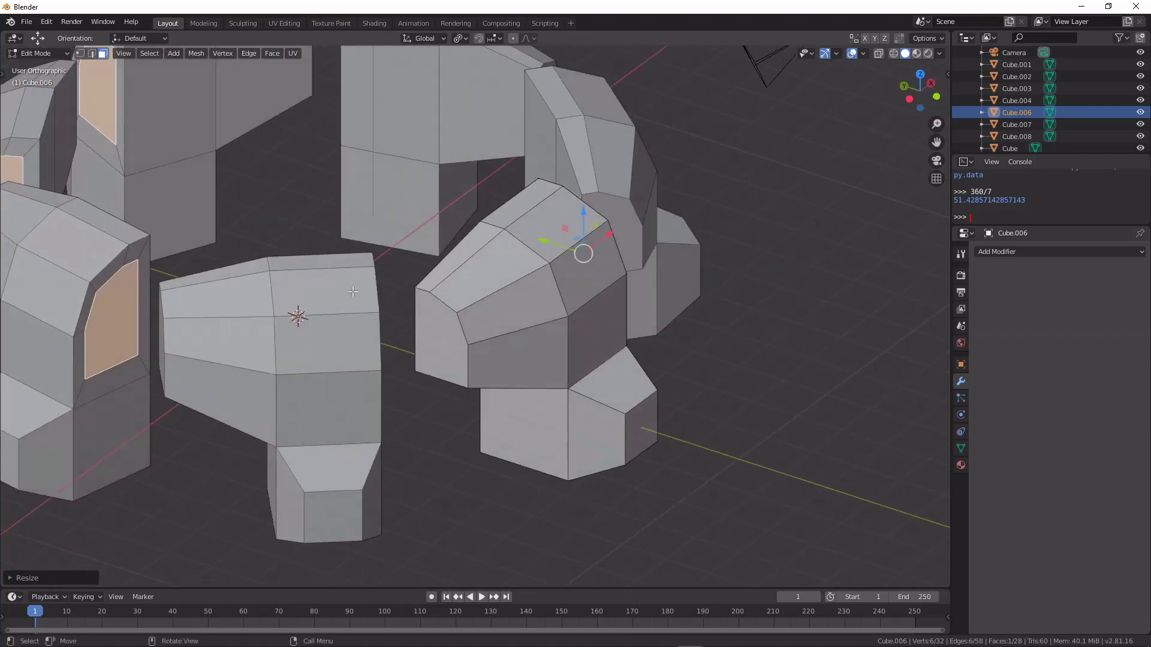
pyautogui.moveTo(352, 291); pyautogui.dragTo(417, 285, button='middle')
pyautogui.press('x')
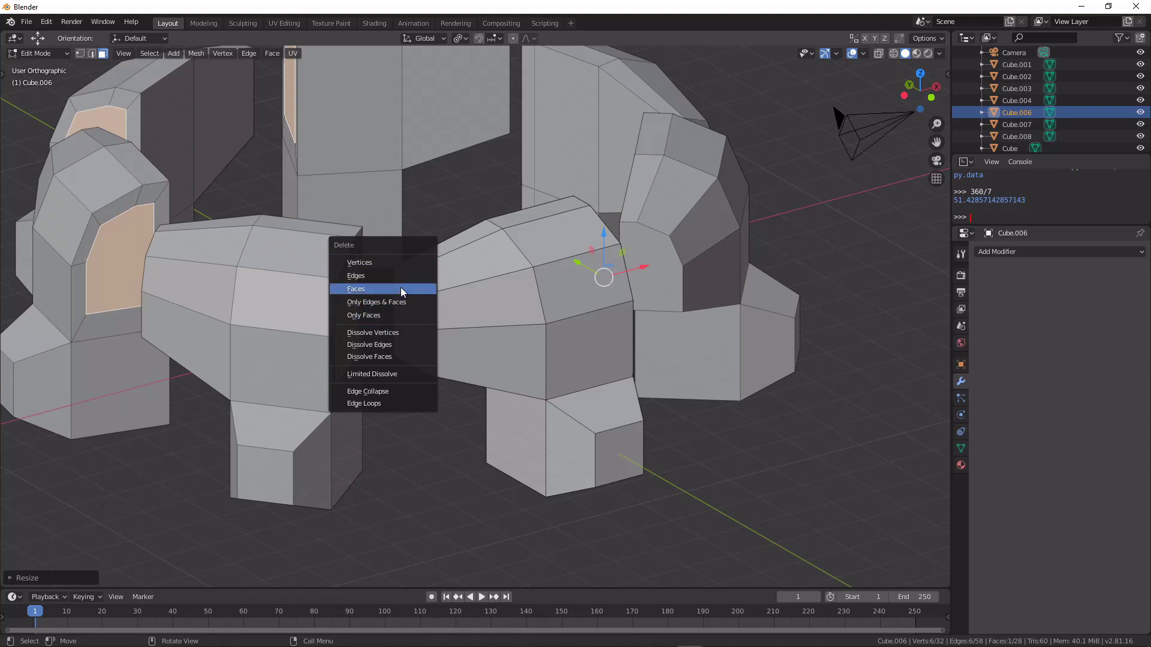
# Step: Delete both inset end faces, leaving open holes in the arch arms
pyautogui.click(397, 289)
pyautogui.keyDown('alt'); pyautogui.click(414, 318); pyautogui.keyUp('alt')
pyautogui.press('x')
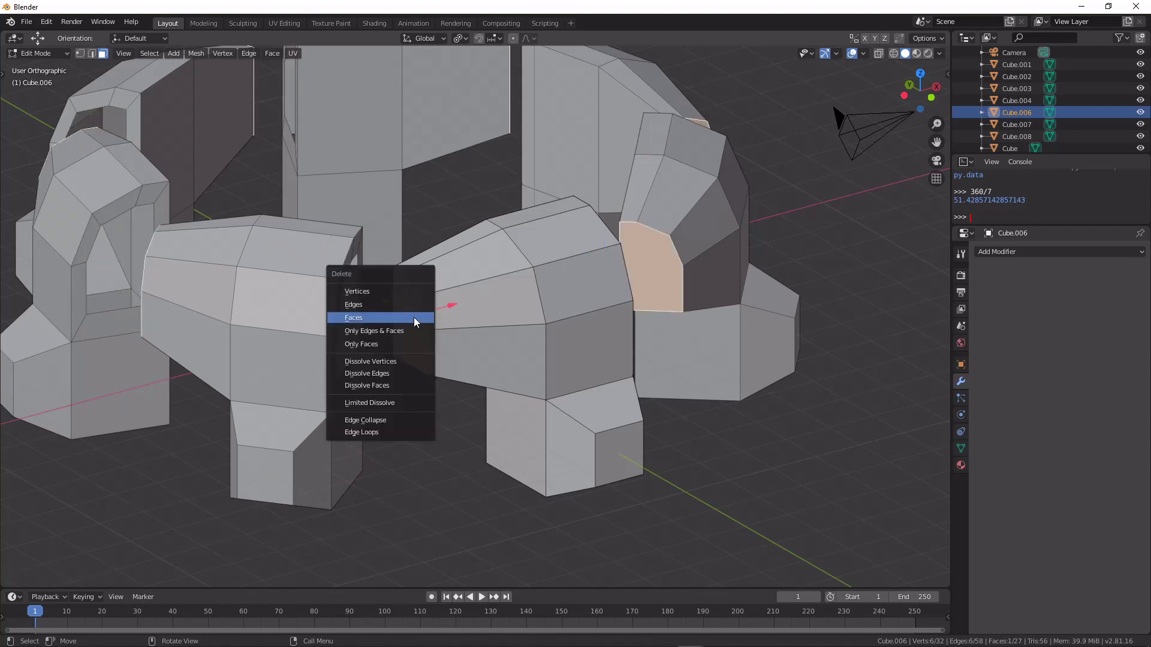
pyautogui.click(413, 315)
pyautogui.moveTo(454, 321); pyautogui.dragTo(522, 330, button='middle')
pyautogui.moveTo(605, 320); pyautogui.dragTo(416, 368, button='middle')
# Step: Try selecting the faces and face loop around one opening
pyautogui.click(427, 390)
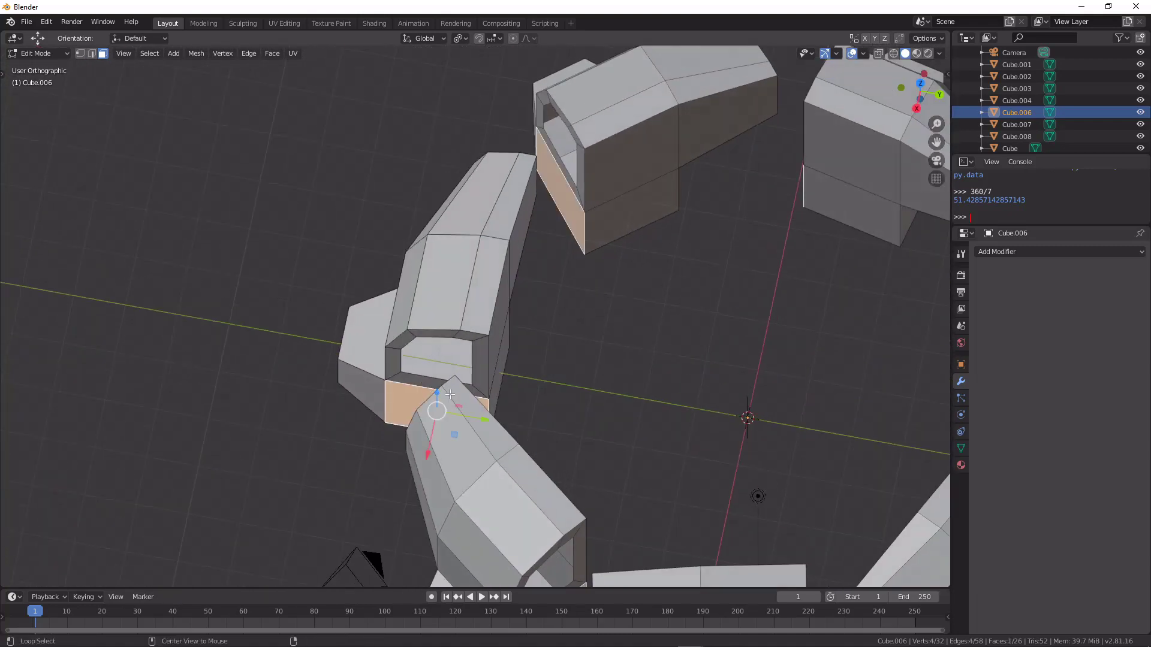
pyautogui.click(441, 394)
pyautogui.press('a')
pyautogui.hotkey('alt', 'a')
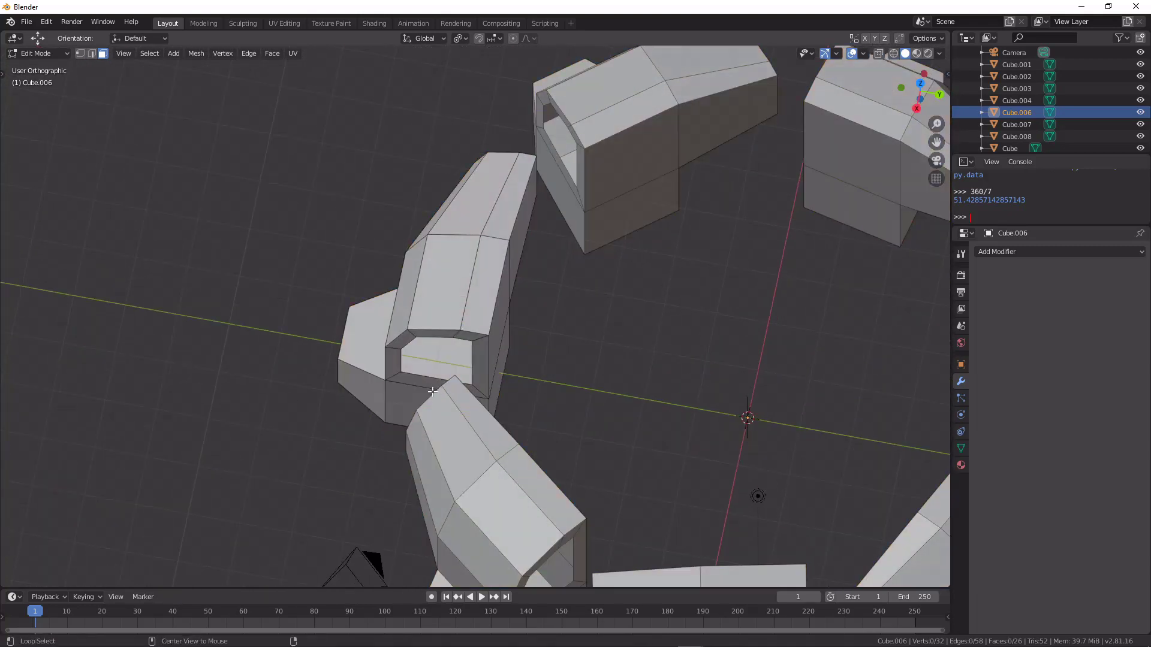
pyautogui.keyDown('alt'); pyautogui.click(440, 394); pyautogui.keyUp('alt')
pyautogui.moveTo(440, 394); pyautogui.dragTo(558, 314, button='middle')
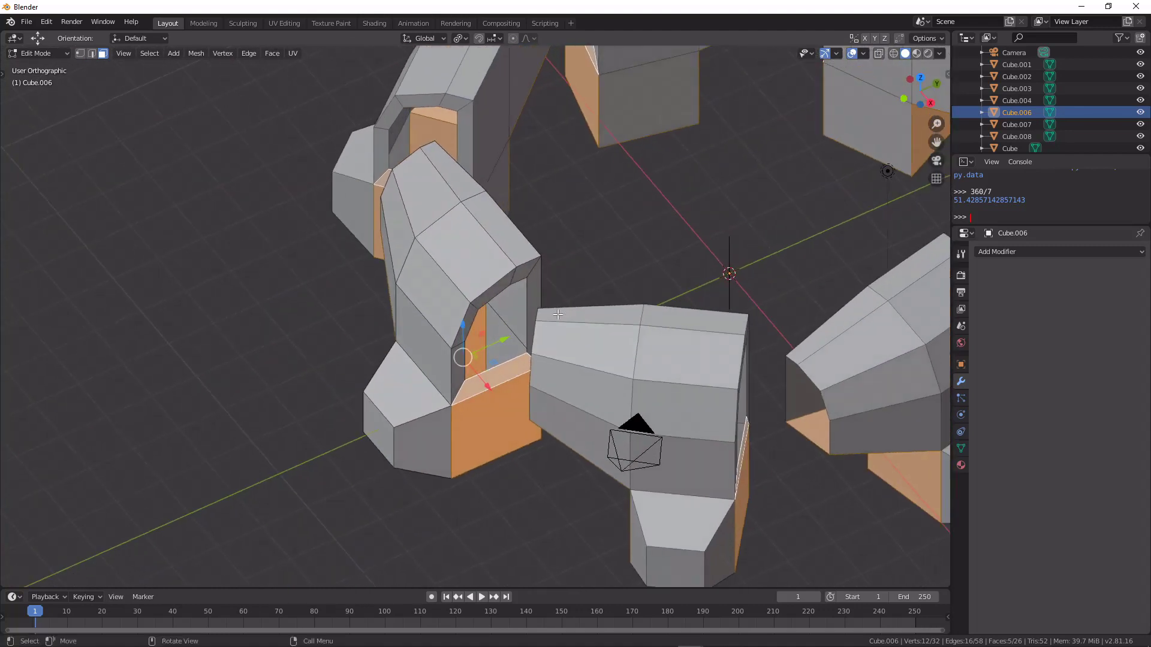
pyautogui.click(531, 333)
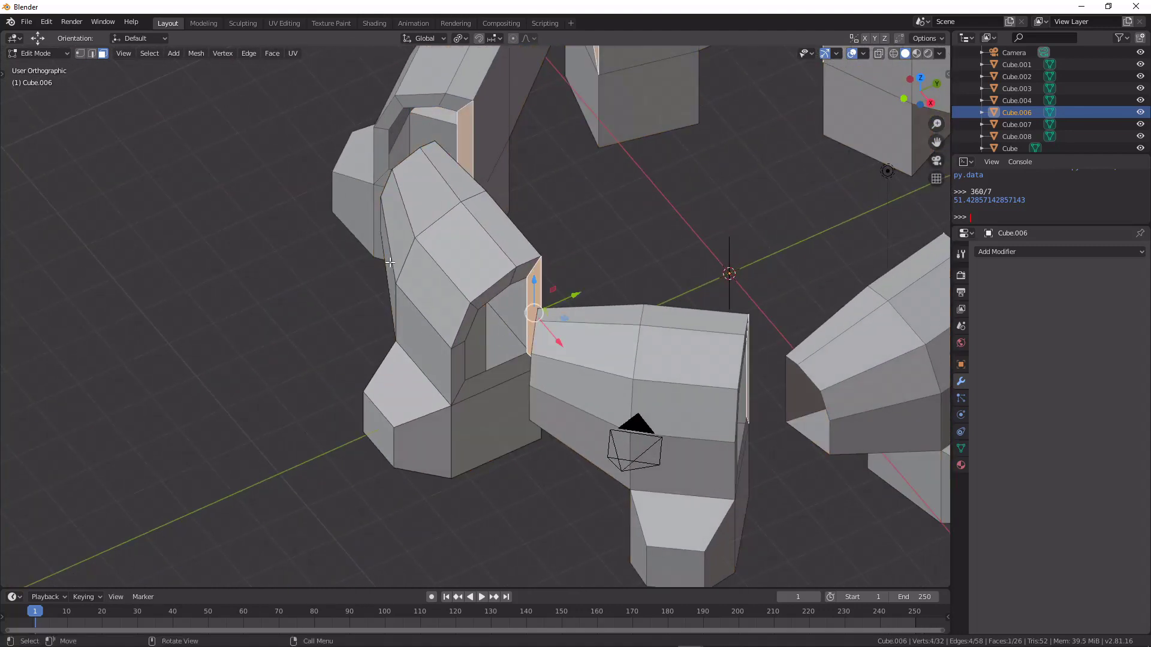
# Step: In Edge select mode, select the rim edge loops around the openings
pyautogui.click(91, 53)
pyautogui.keyDown('alt'); pyautogui.click(537, 346); pyautogui.keyUp('alt')
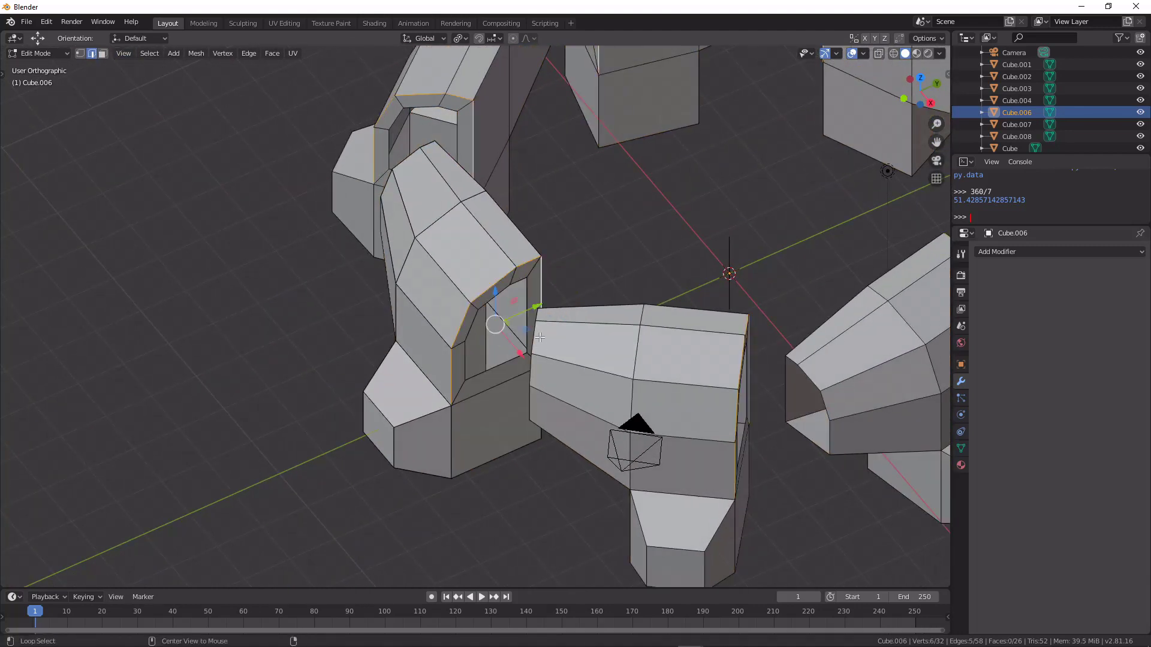
pyautogui.moveTo(540, 338); pyautogui.dragTo(590, 321, button='middle')
pyautogui.click(592, 320)
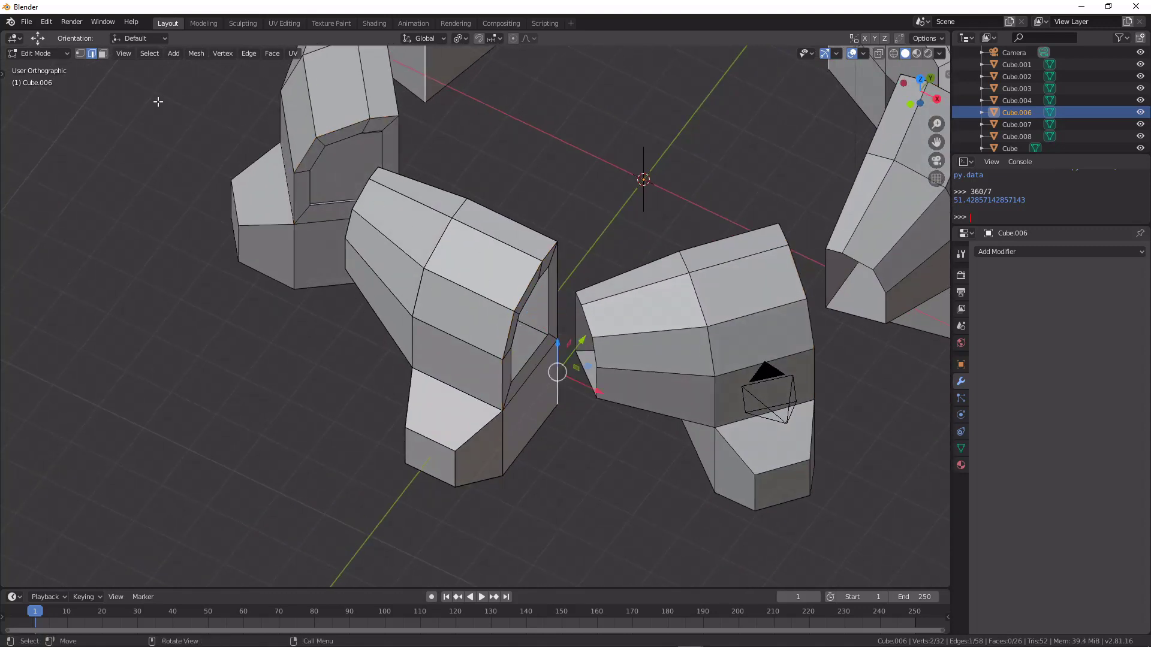
pyautogui.moveTo(443, 251); pyautogui.dragTo(322, 245, button='middle')
pyautogui.keyDown('alt'); pyautogui.click(356, 261); pyautogui.keyUp('alt')
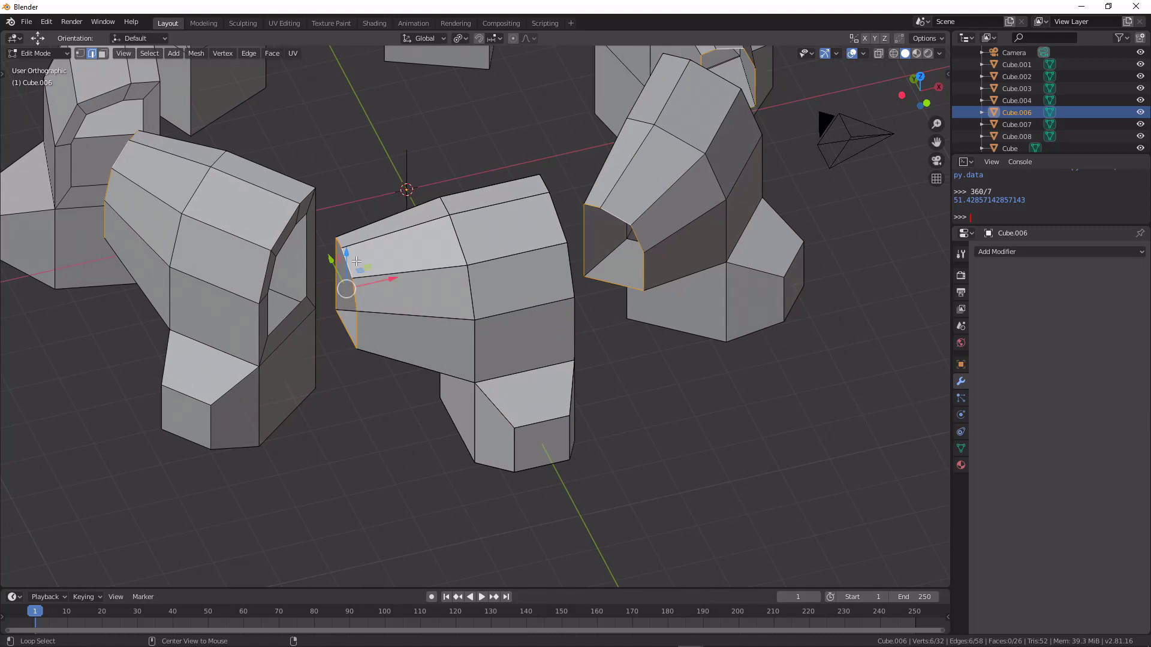
# Step: In top view with wireframe shading, rotate and move the selected edge loops toward alignment
pyautogui.press('KP_7')
pyautogui.press('z')
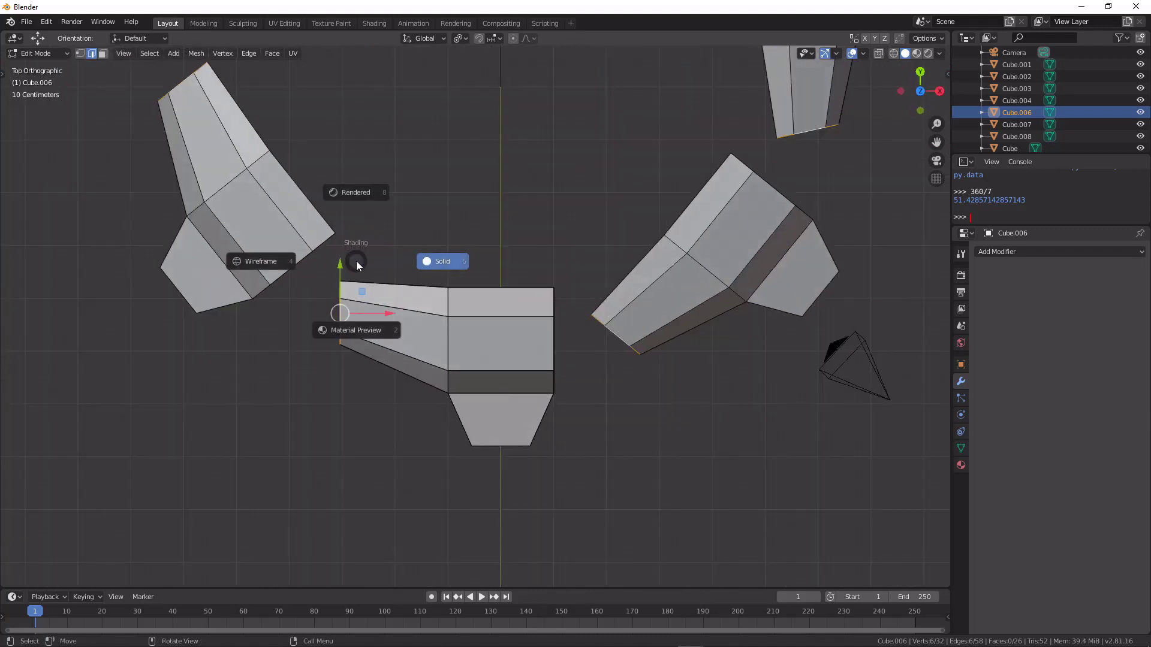
pyautogui.click(236, 256)
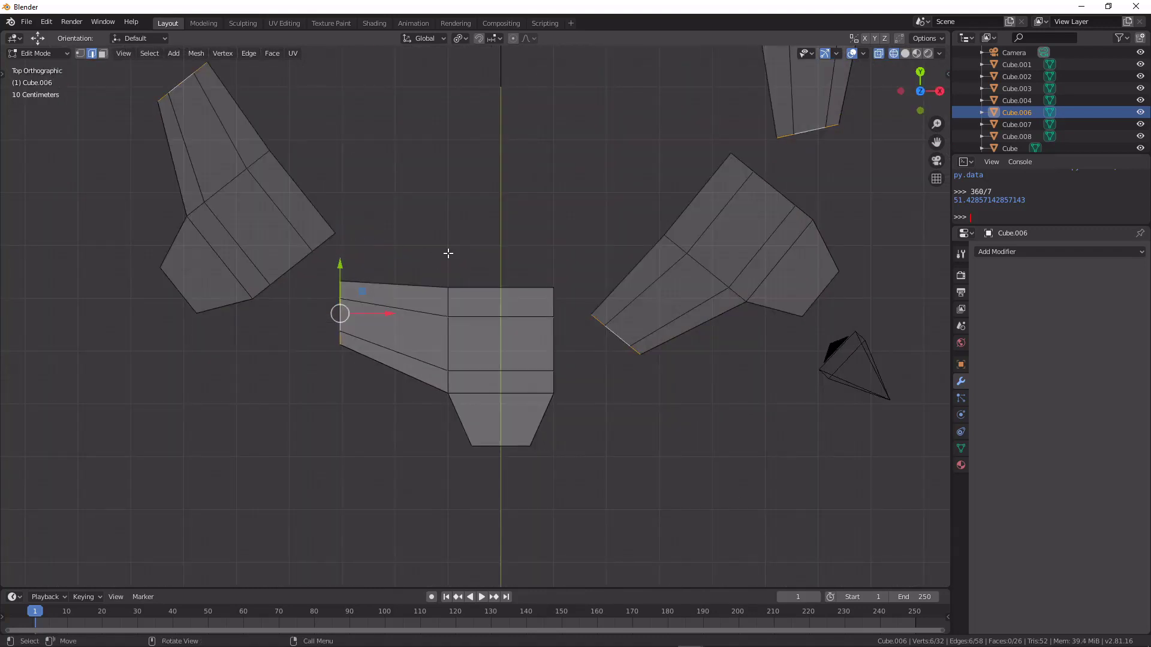
pyautogui.press('r')
pyautogui.click(504, 345)
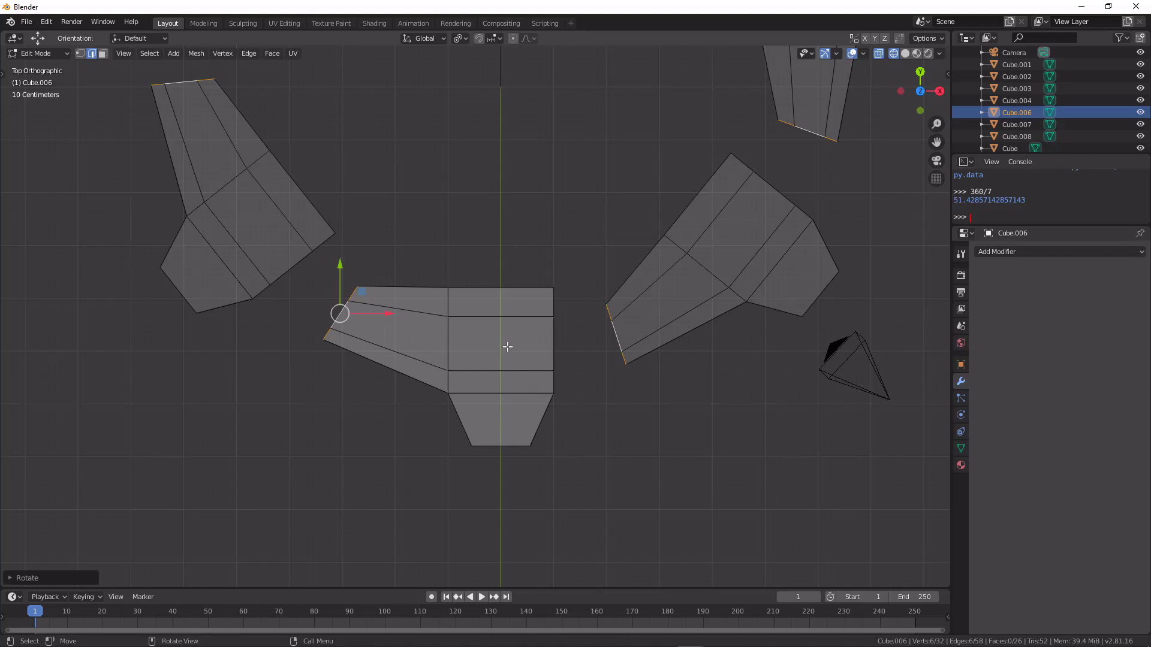
pyautogui.press('g')
pyautogui.click(473, 292)
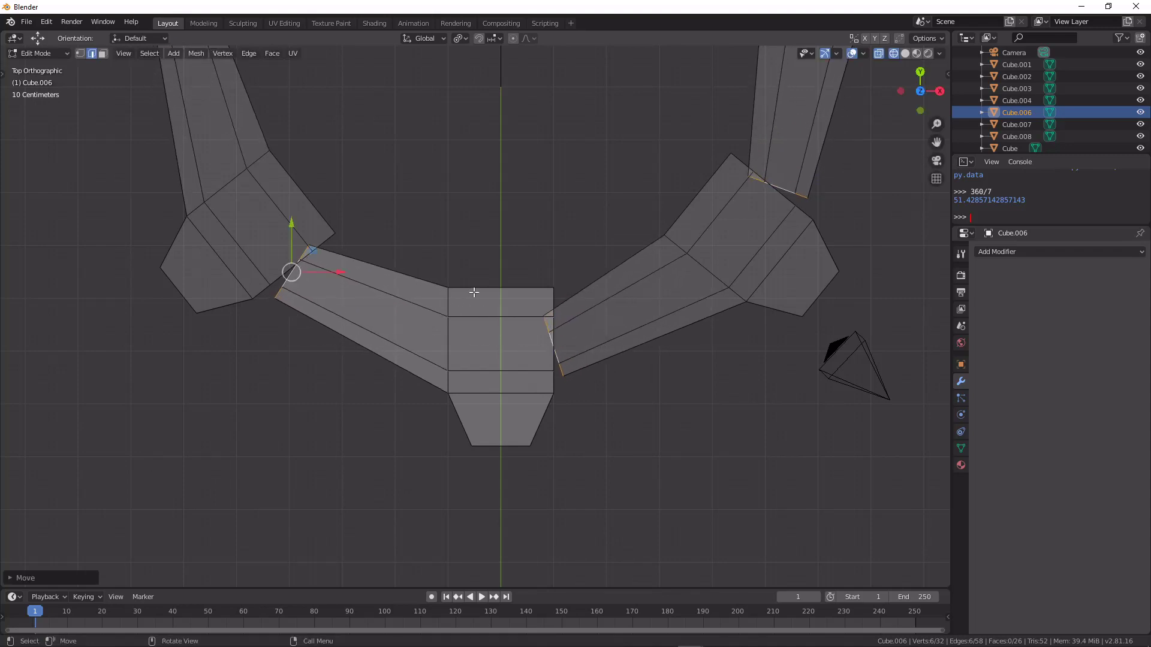
# Step: Rotate the edge loops 19.49 degrees and scale them to fit the neighbour
pyautogui.press('t')
pyautogui.press('r')
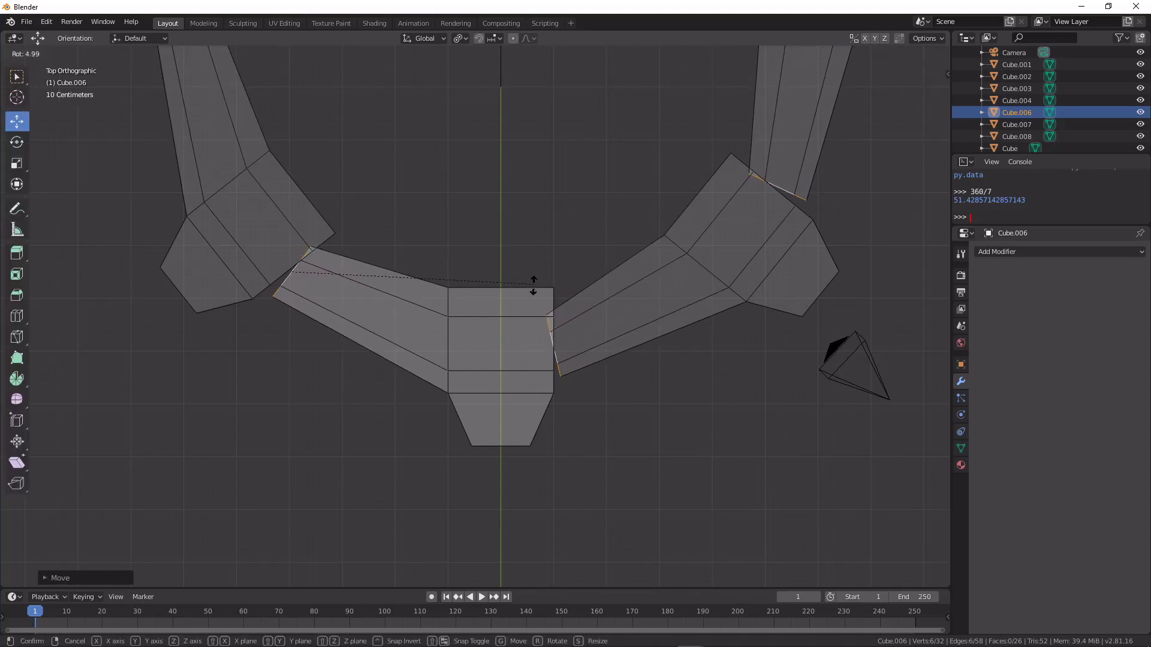
pyautogui.click(502, 346)
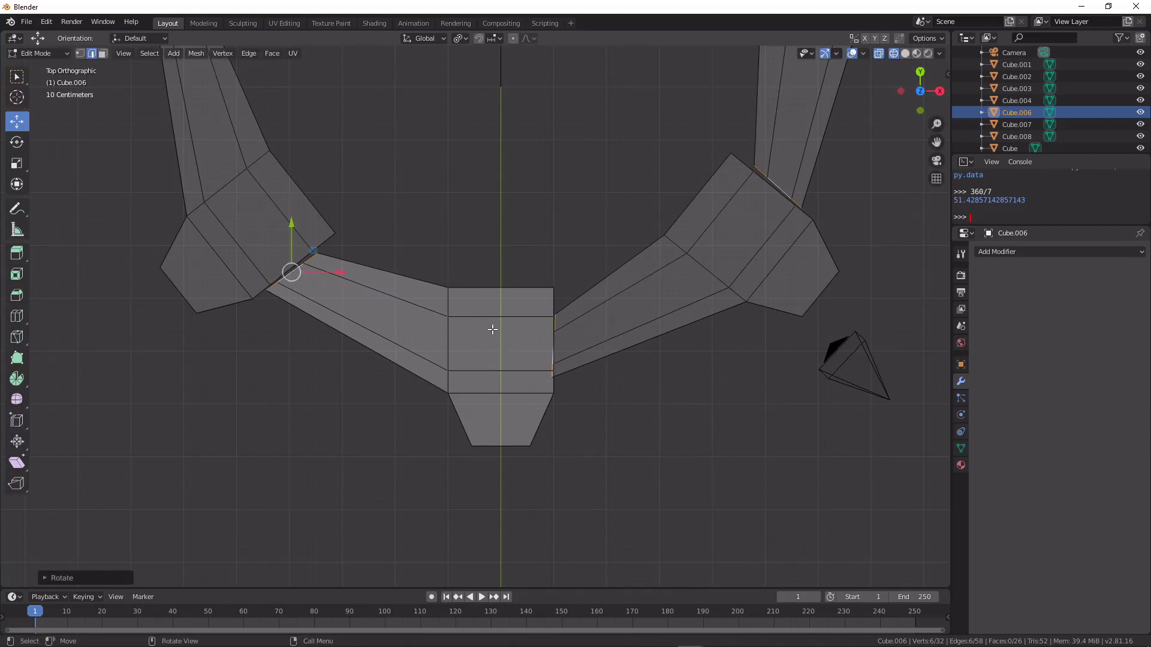
pyautogui.press('h')
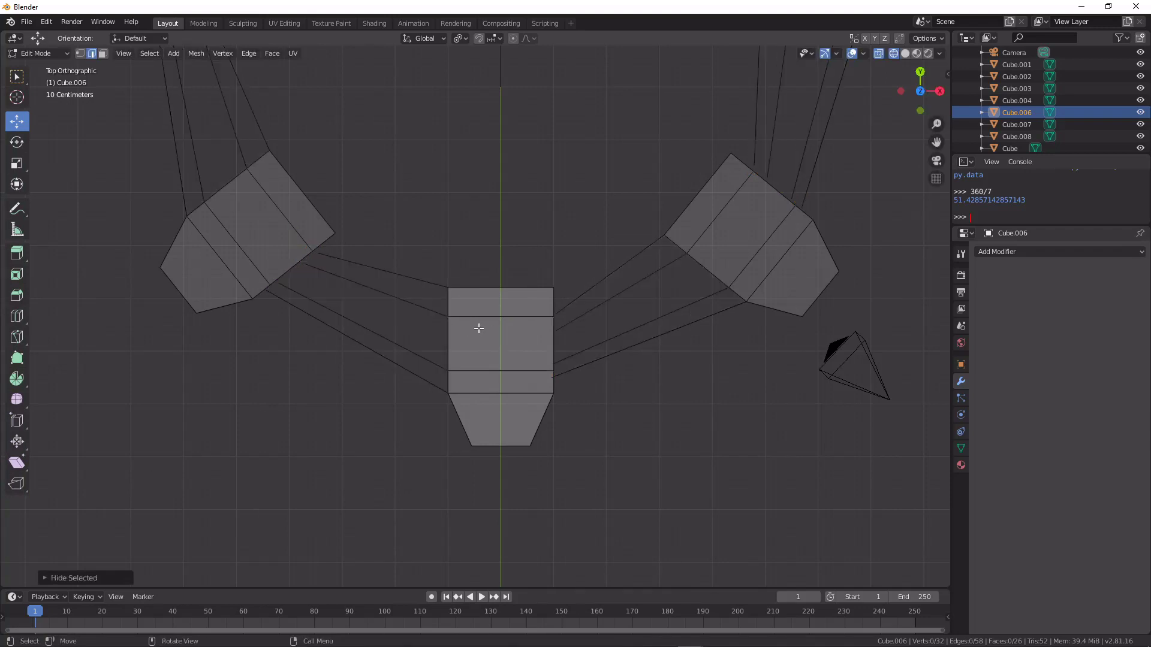
pyautogui.moveTo(365, 280); pyautogui.dragTo(523, 351, button='middle')
pyautogui.hotkey('ctrl', 'z')
pyautogui.press('s')
pyautogui.click(380, 224)
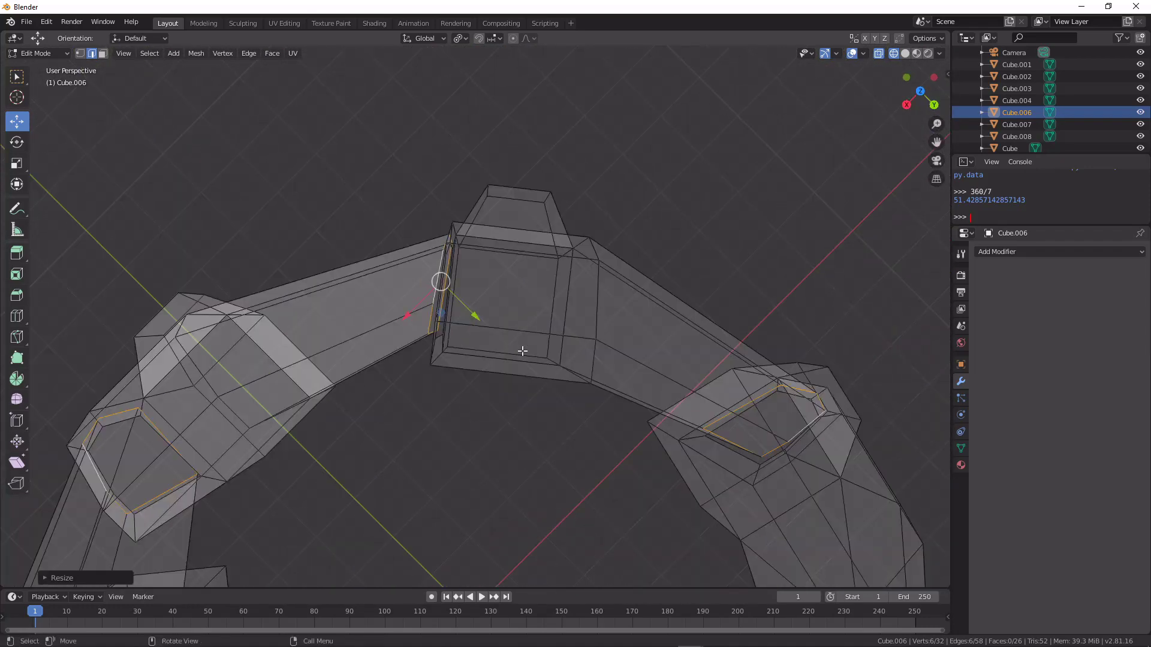
# Step: In orthographic view, rotate and move the end edges to meet the neighbouring segment
pyautogui.press('KP_5')
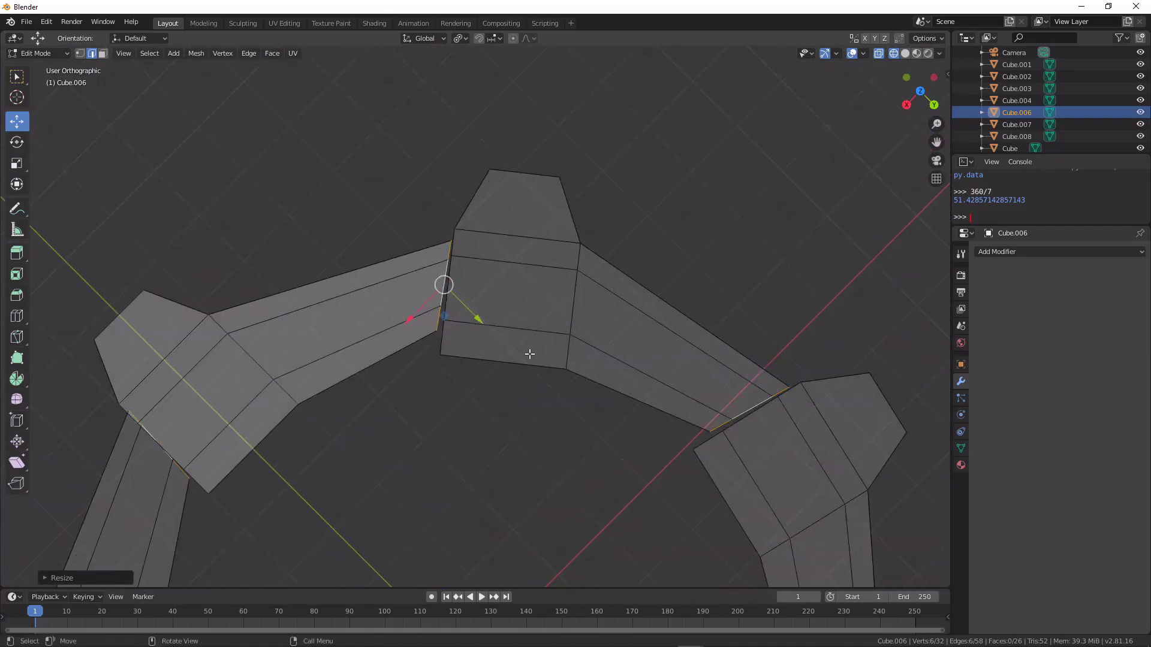
pyautogui.press('t')
pyautogui.press('r')
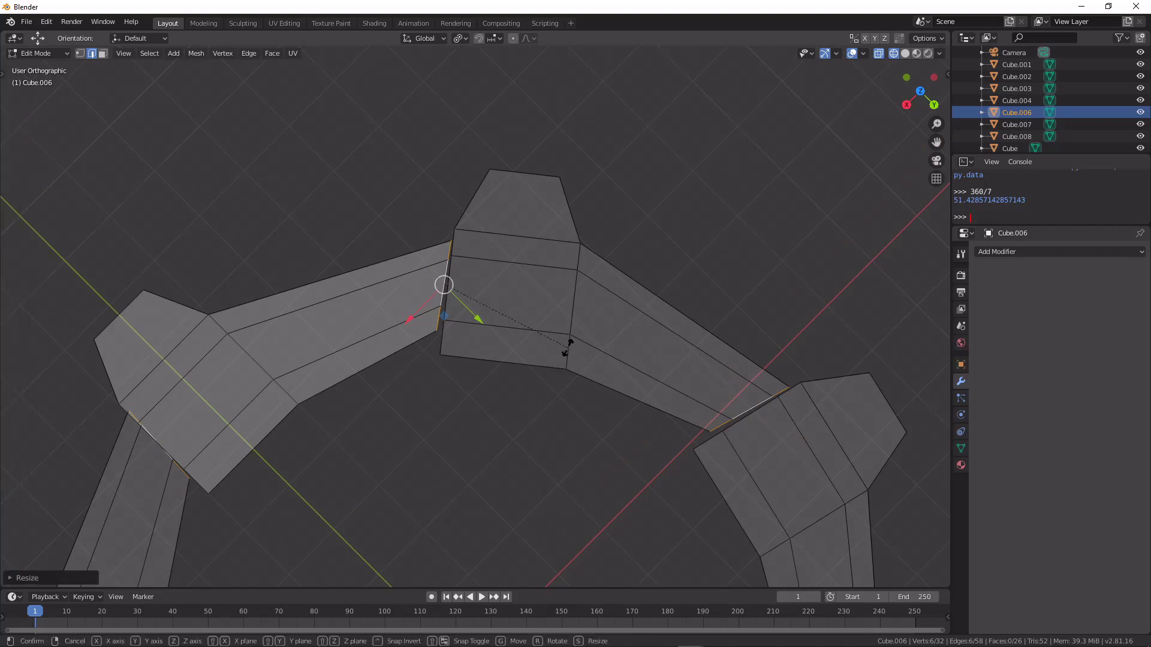
pyautogui.click(575, 340)
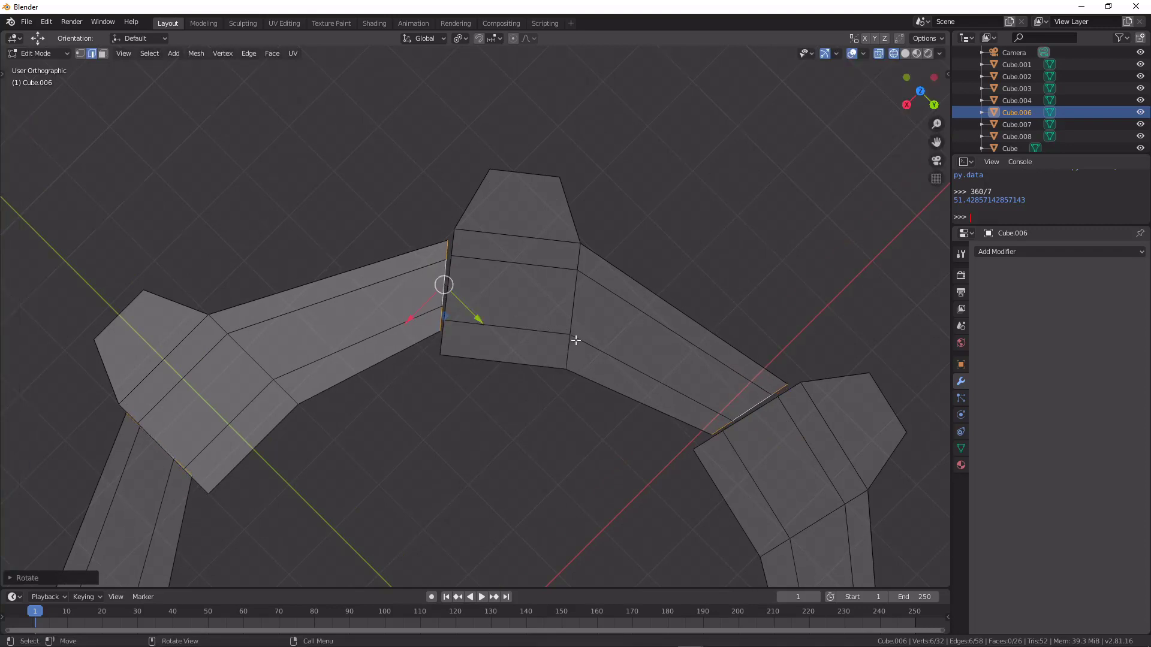
pyautogui.press('g')
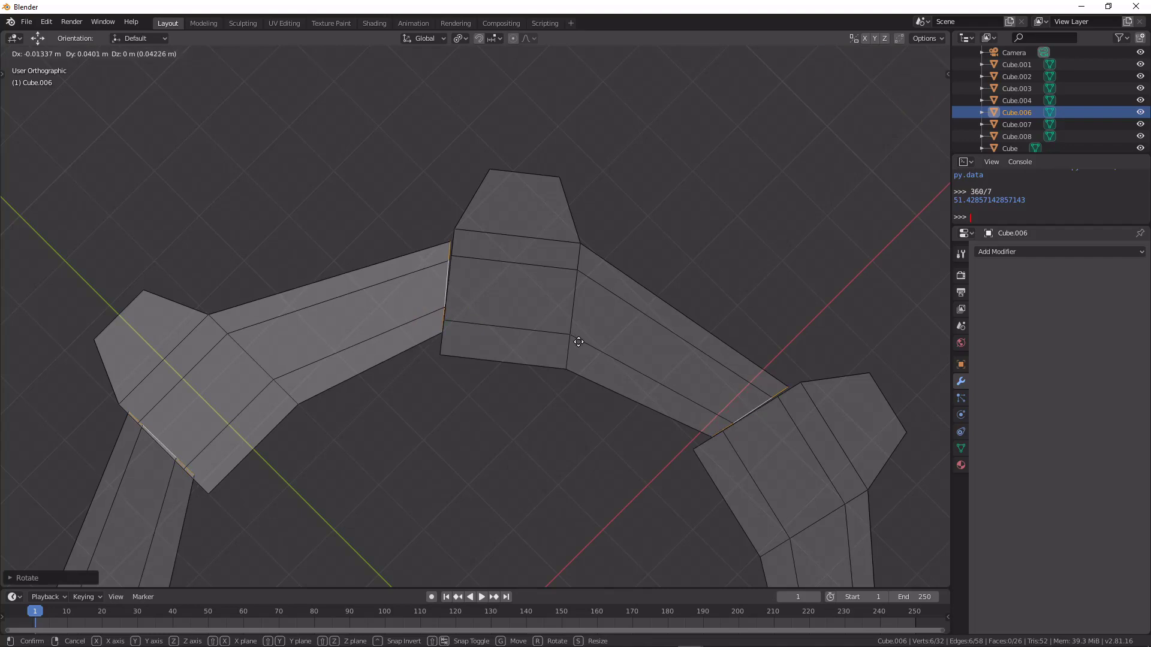
pyautogui.click(580, 342)
pyautogui.hotkey('alt', 'z')
pyautogui.moveTo(580, 342); pyautogui.dragTo(543, 253, button='middle')
# Step: Switch to solid shading, return to Object Mode and zoom out over the whole ring
pyautogui.press('z')
pyautogui.click(626, 254)
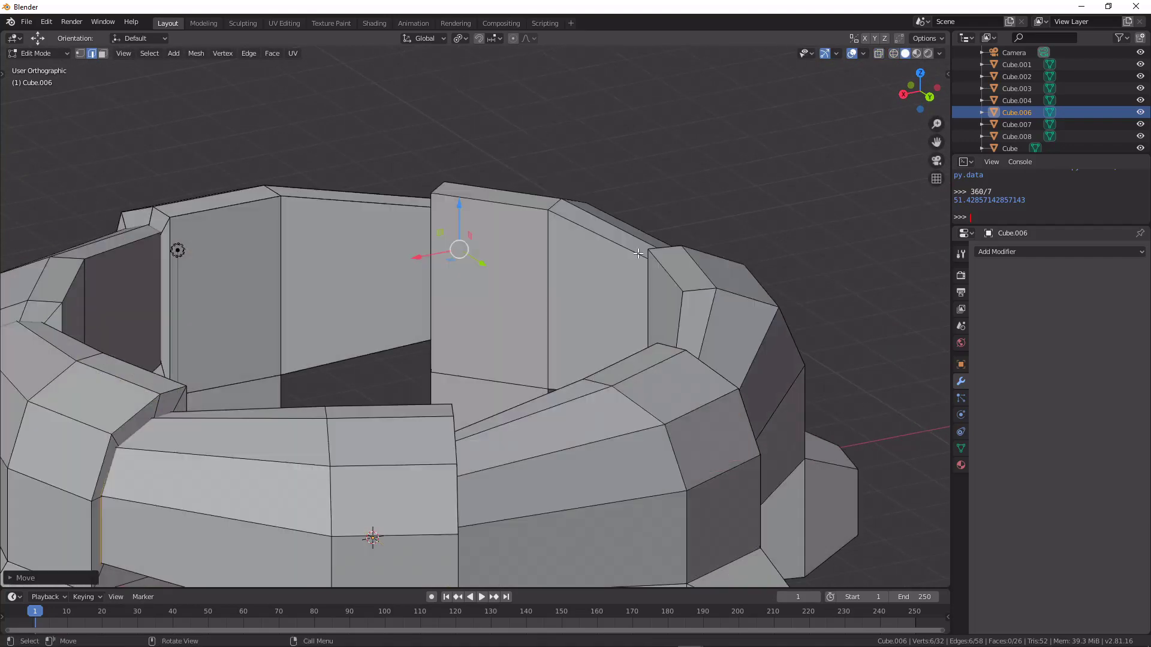
pyautogui.moveTo(627, 254); pyautogui.dragTo(457, 241, button='middle')
pyautogui.scroll(-5, 581, 251)
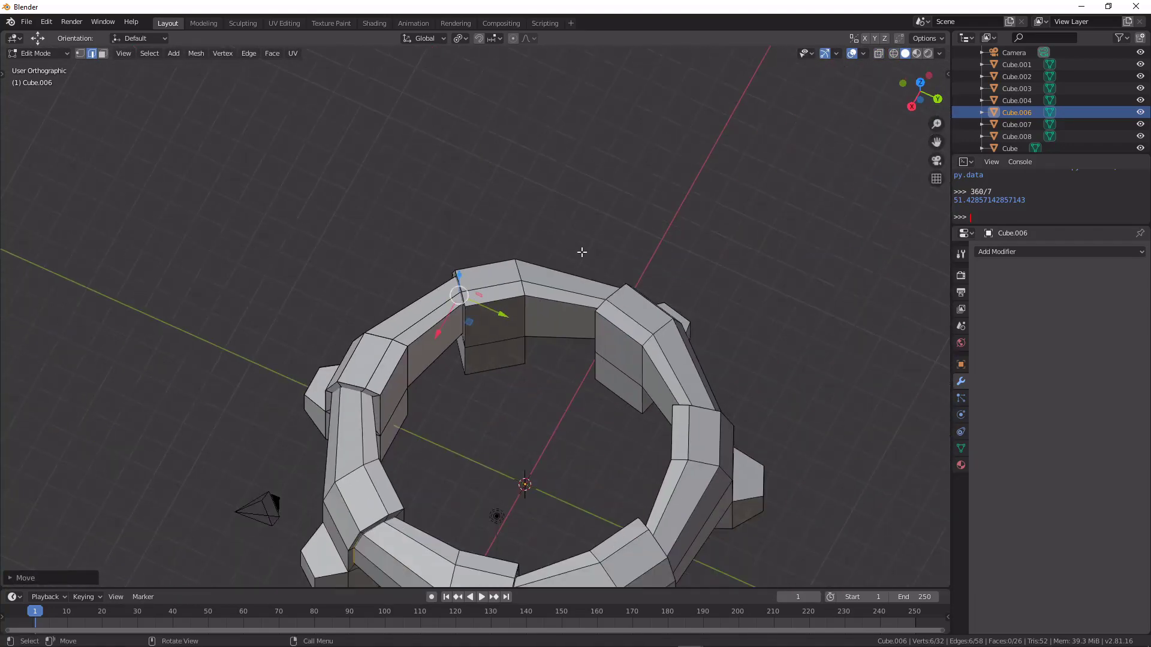
pyautogui.press('Tab')
pyautogui.scroll(-3, 630, 244)
pyautogui.scroll(-2, 481, 320)
pyautogui.moveTo(481, 320)
pyautogui.mouseDown(button='middle')
pyautogui.moveTo(587, 301)
pyautogui.moveTo(482, 320)
pyautogui.moveTo(552, 343)
pyautogui.moveTo(453, 337)
pyautogui.moveTo(501, 336)
pyautogui.moveTo(488, 333)
pyautogui.mouseUp(button='middle')
pyautogui.scroll(2, 501, 336)
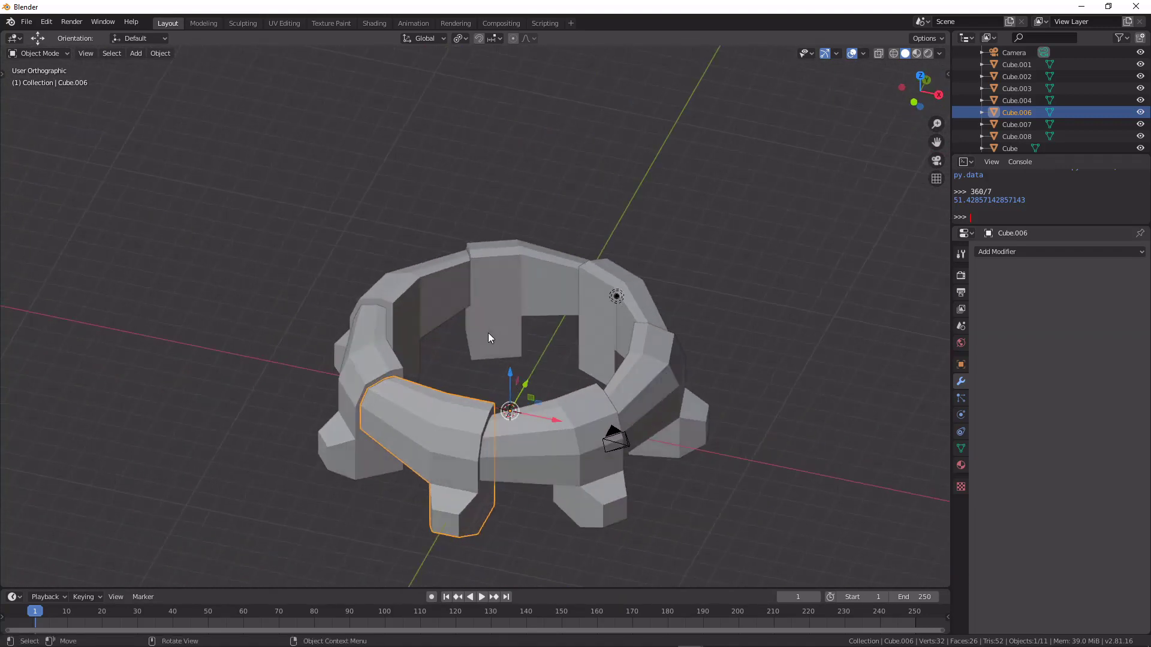
# Step: Add the six other ring segments, from Cube.008 to Cube.004, to the selection
pyautogui.keyDown('shift'); pyautogui.click(375, 363); pyautogui.keyUp('shift')
pyautogui.keyDown('shift'); pyautogui.click(396, 284); pyautogui.keyUp('shift')
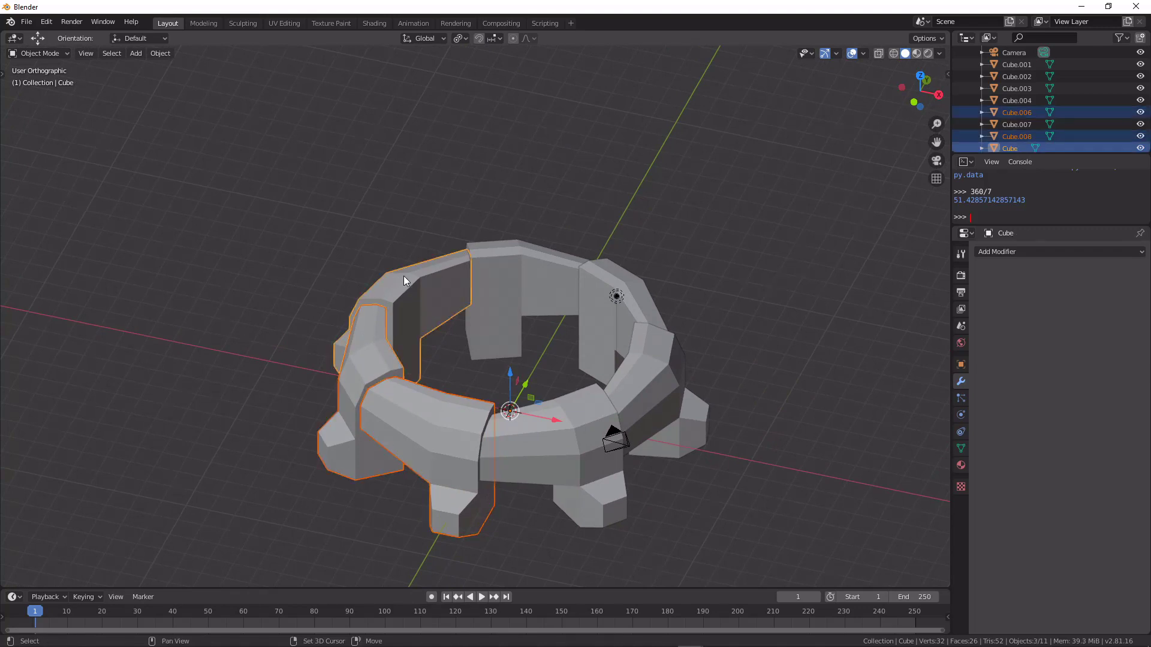
pyautogui.keyDown('shift'); pyautogui.click(502, 250); pyautogui.keyUp('shift')
pyautogui.keyDown('shift'); pyautogui.click(638, 293); pyautogui.keyUp('shift')
pyautogui.keyDown('shift'); pyautogui.click(645, 373); pyautogui.keyUp('shift')
pyautogui.keyDown('shift'); pyautogui.click(554, 434); pyautogui.keyUp('shift')
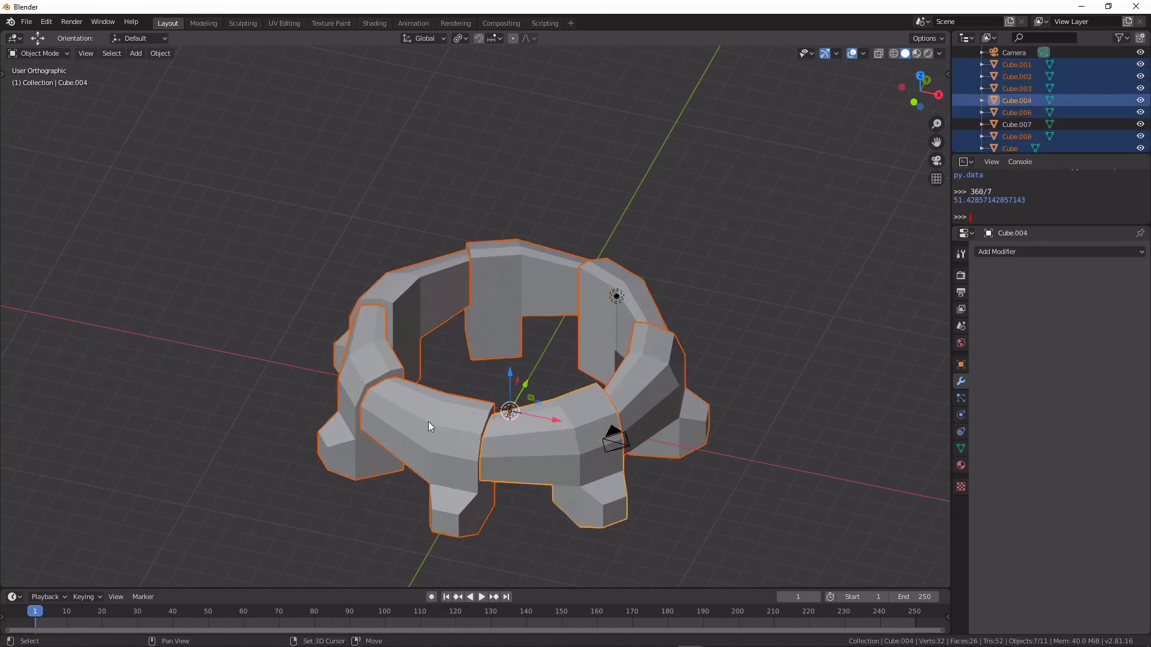
# Step: Begin an F3 search for the single-user command with 'ma'
pyautogui.press('F3')
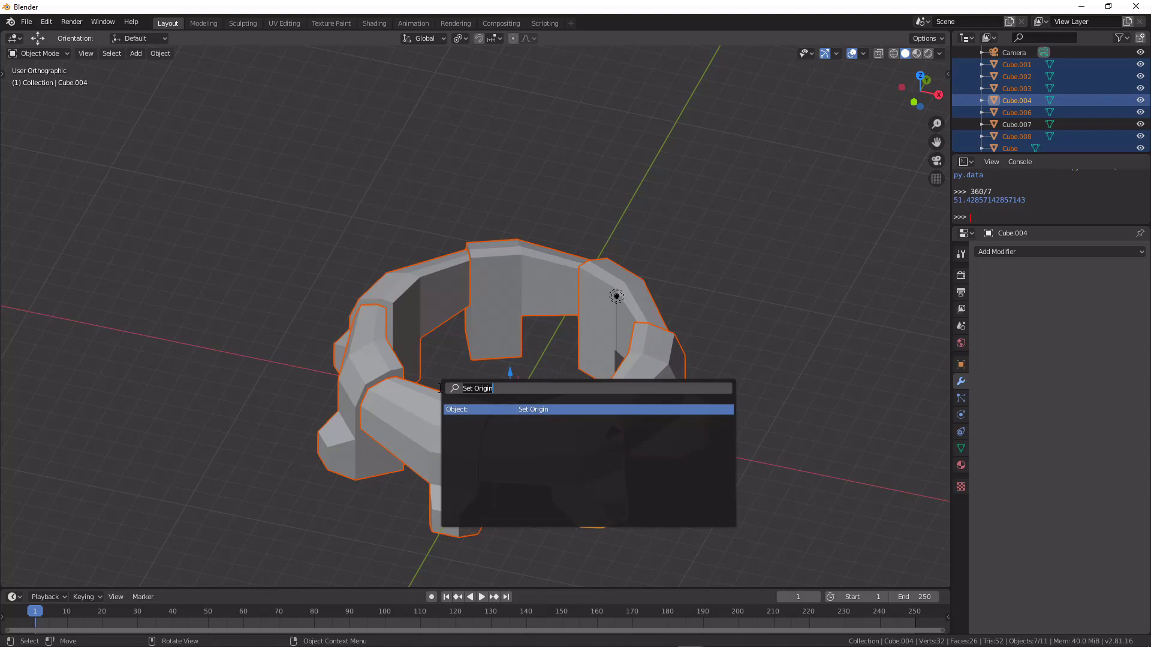
pyautogui.write('m')
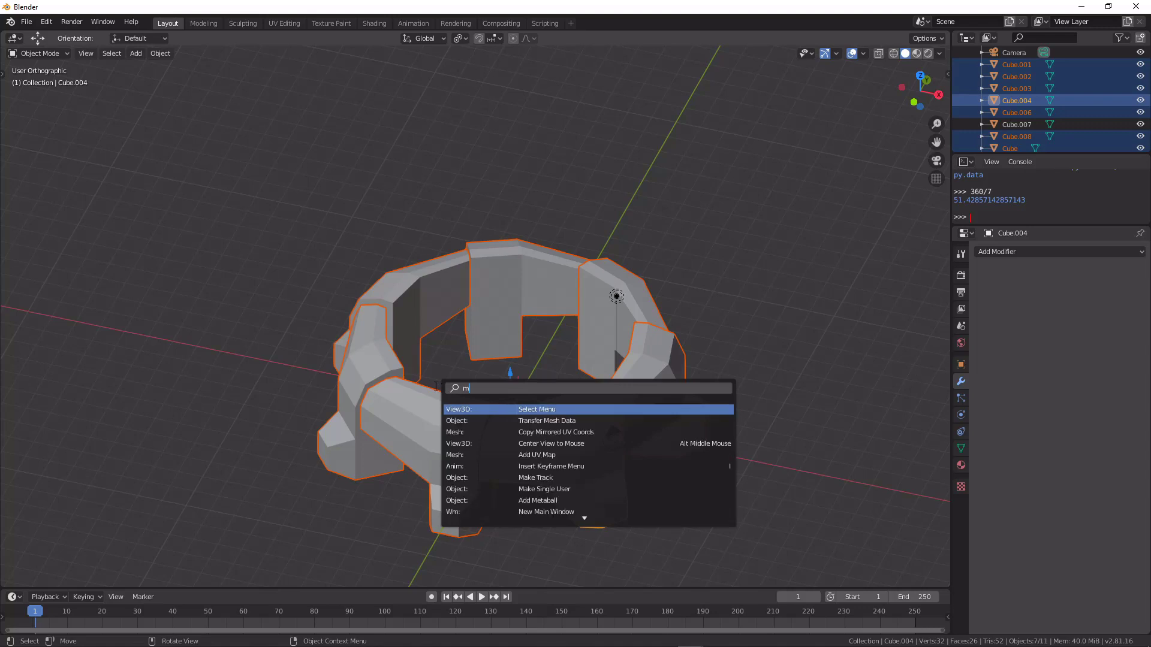
pyautogui.write('as=')
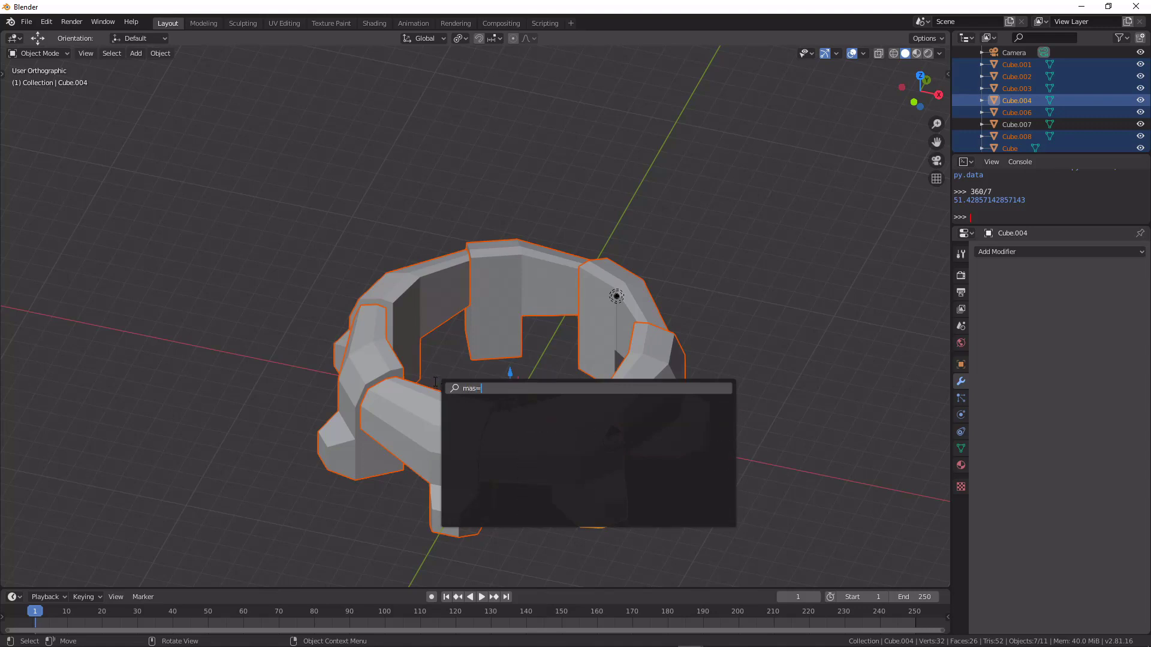
pyautogui.press('BackSpace')
pyautogui.press('BackSpace')
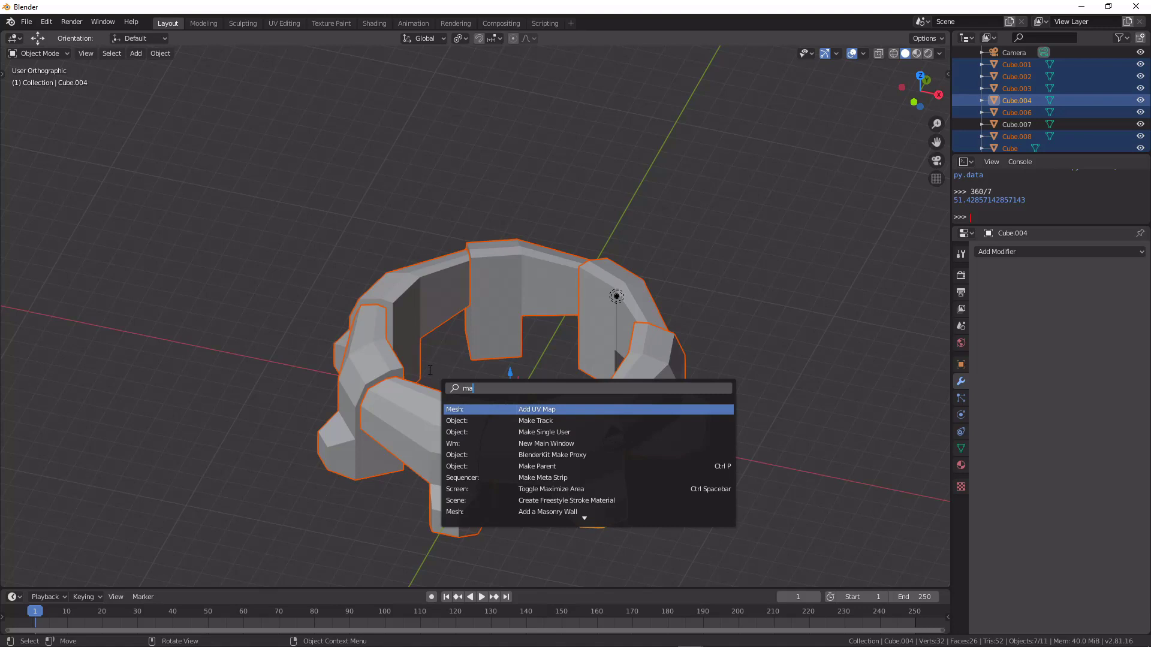
# Step: Run Make Single User on the selected segments with Object and Object Data ticked
pyautogui.write('ke')
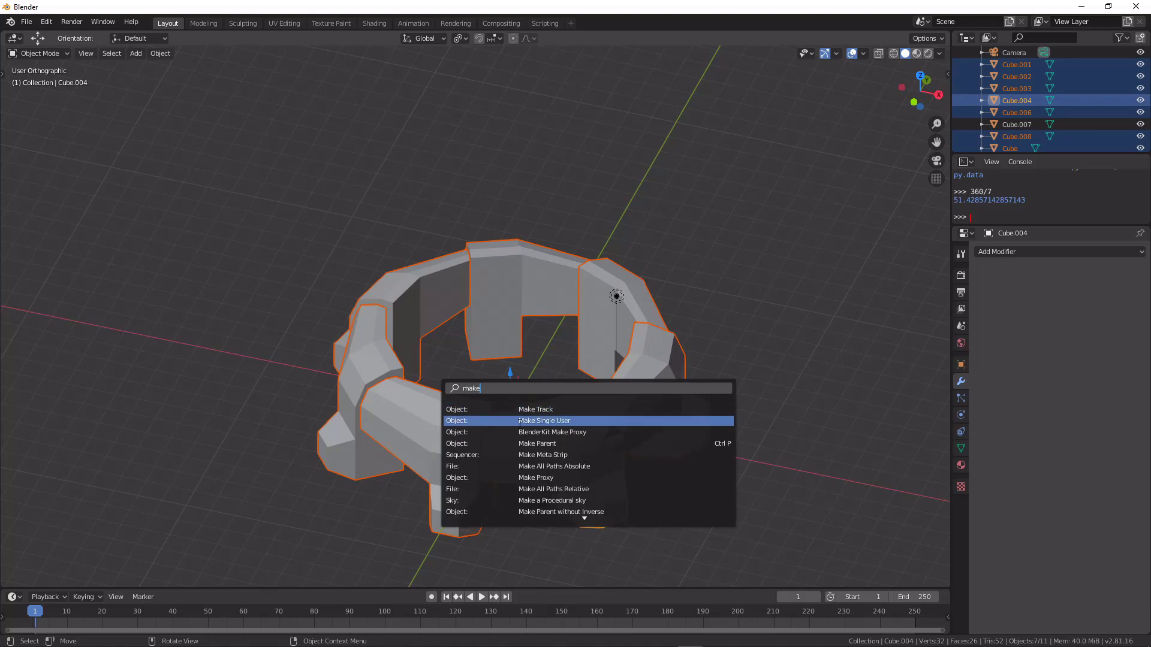
pyautogui.click(519, 421)
pyautogui.click(519, 423)
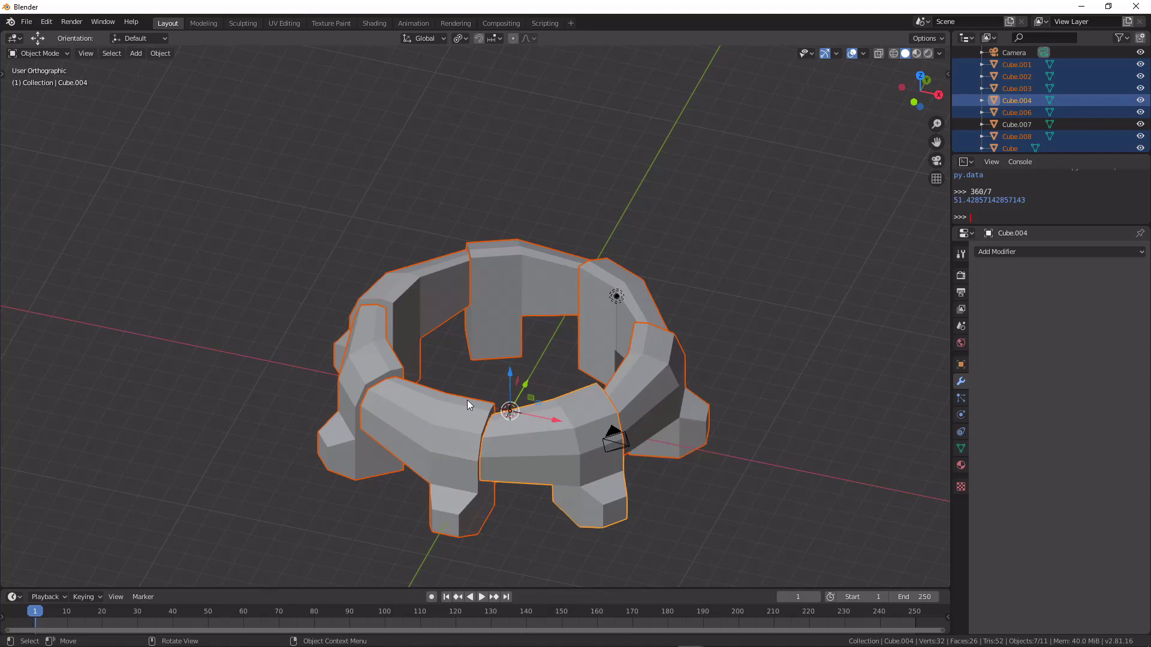
pyautogui.press('F3')
pyautogui.press('Return')
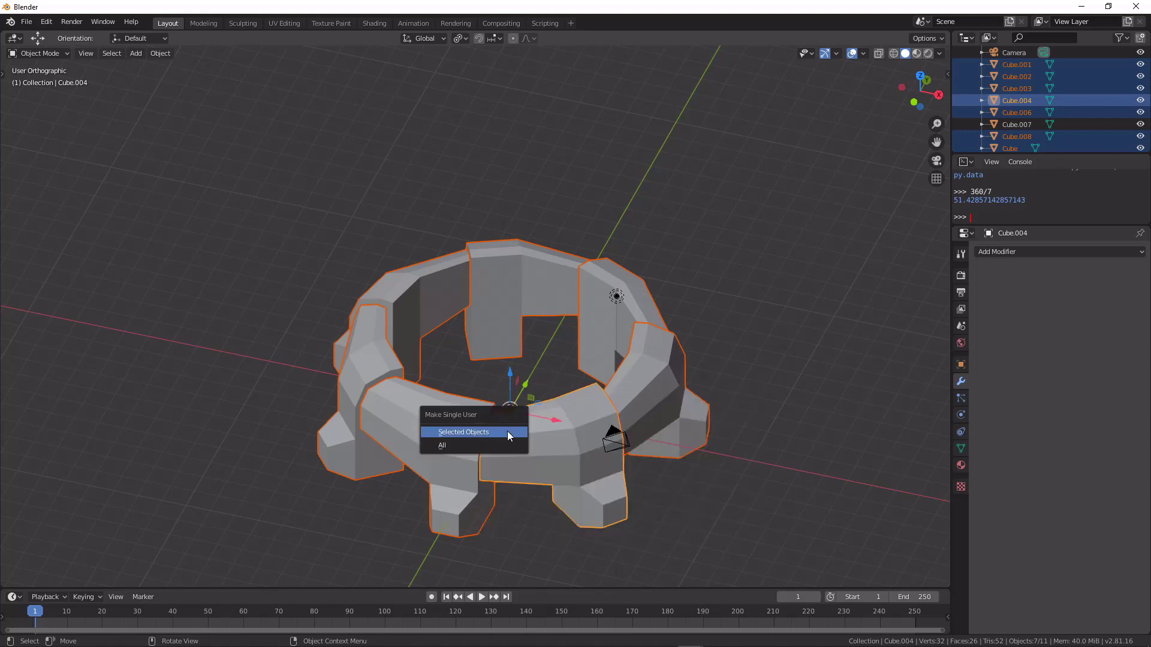
pyautogui.click(504, 433)
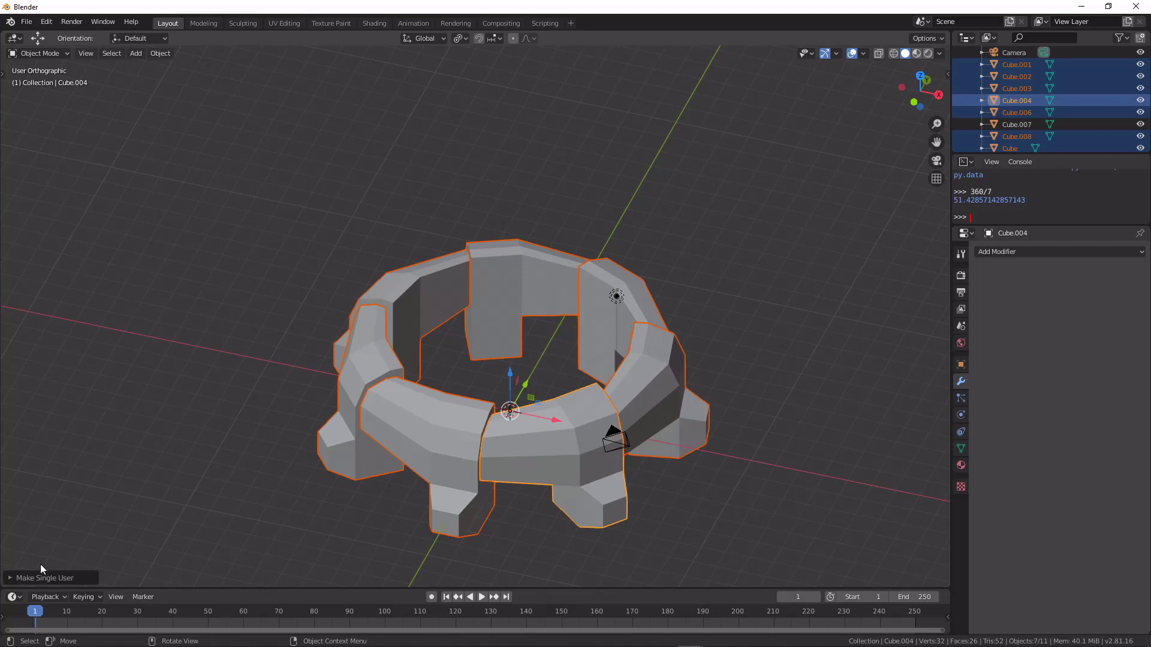
pyautogui.click(10, 578)
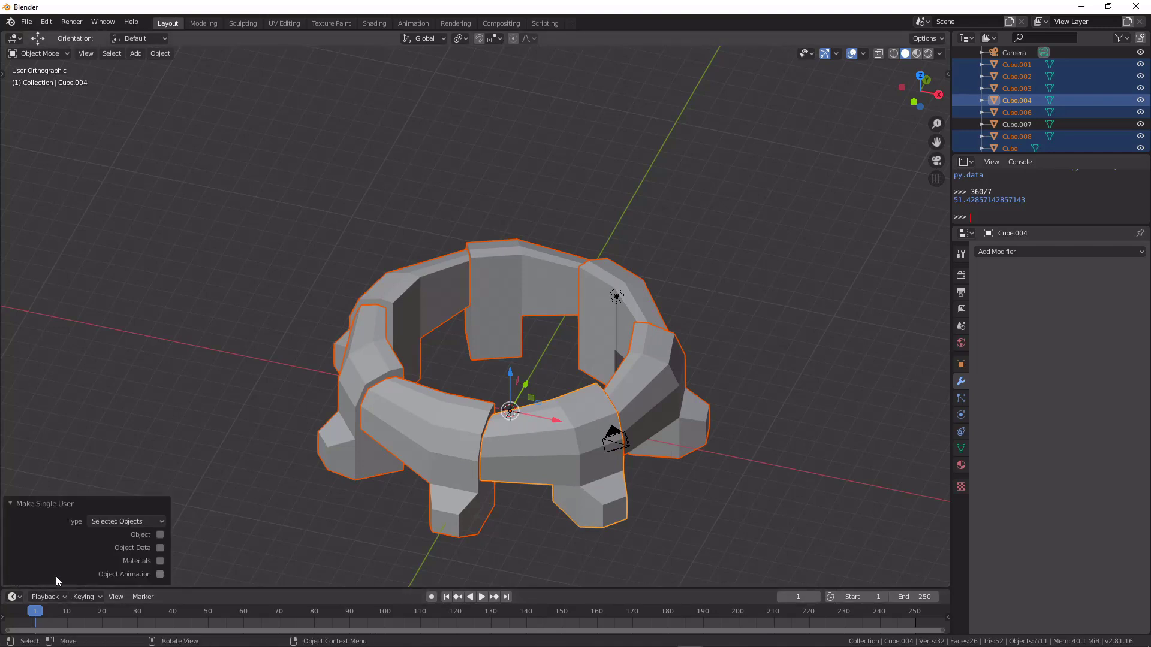
pyautogui.click(160, 534)
pyautogui.click(160, 547)
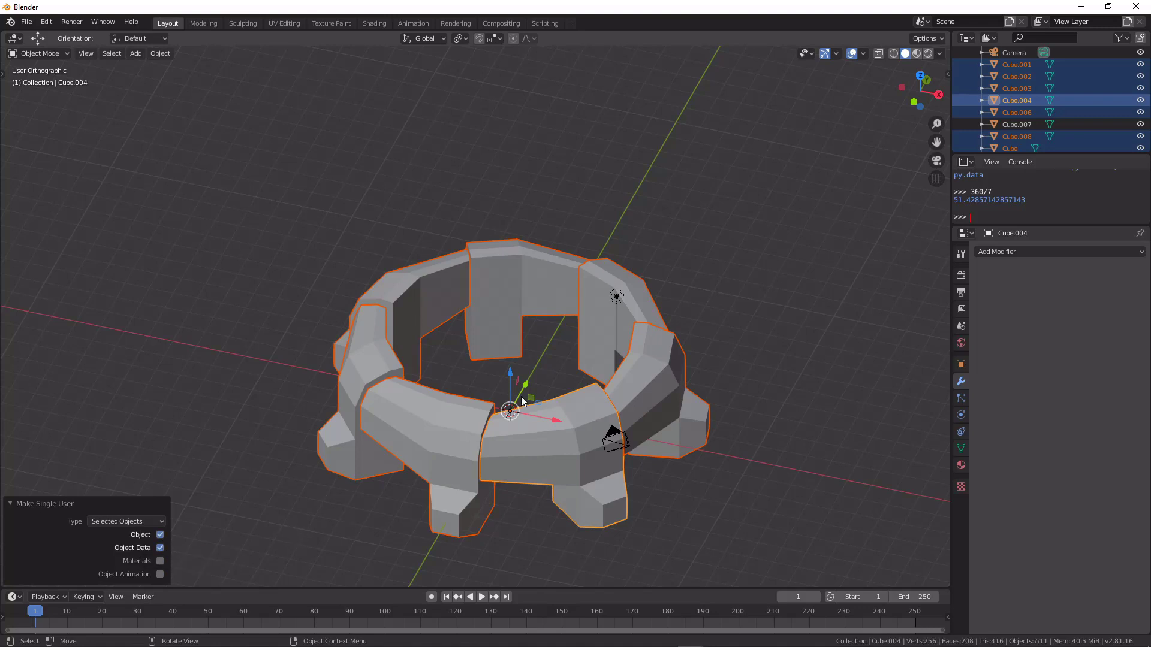
pyautogui.moveTo(520, 397)
pyautogui.mouseDown(button='middle')
pyautogui.moveTo(496, 414)
pyautogui.moveTo(509, 414)
pyautogui.mouseUp(button='middle')
# Step: Select Cube.003, Cube.001, Cube.002 and Cube.004 individually to confirm they're independent
pyautogui.press('Tab')
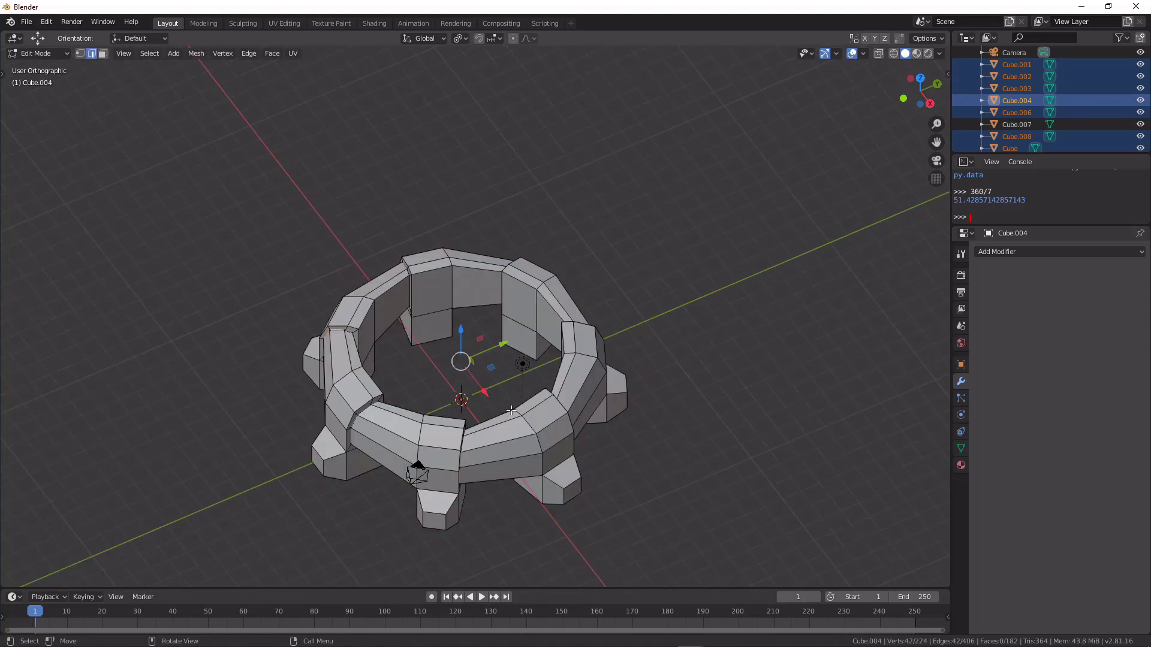
pyautogui.press('Tab')
pyautogui.click(556, 436)
pyautogui.press('Tab')
pyautogui.press('Tab')
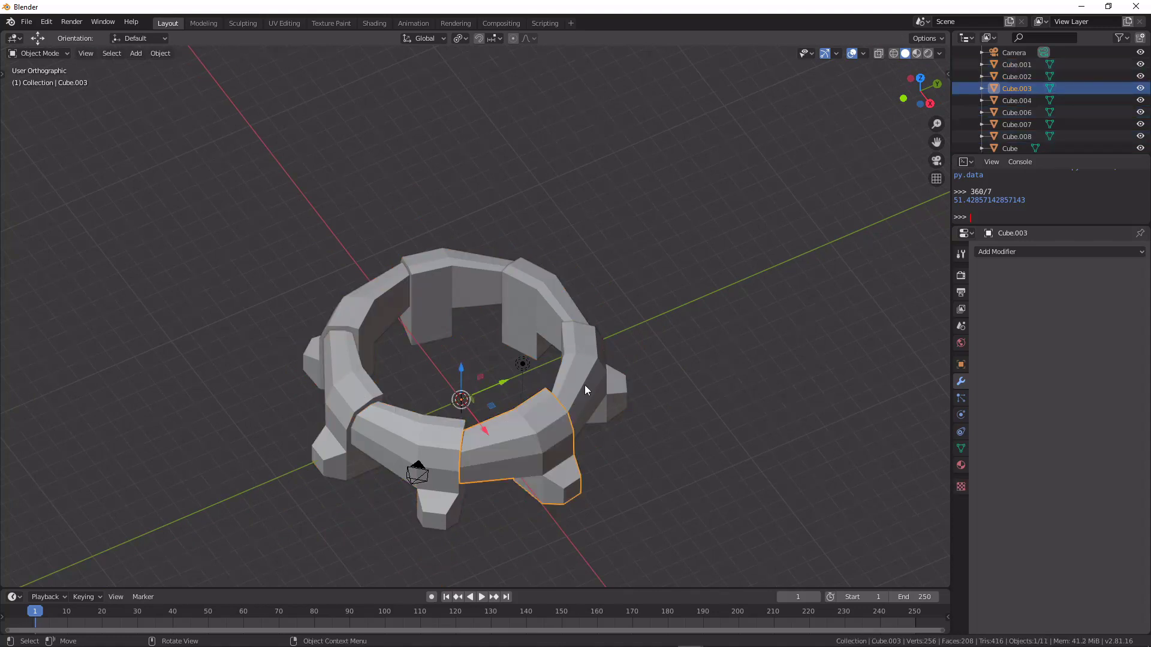
pyautogui.click(584, 384)
pyautogui.click(555, 300)
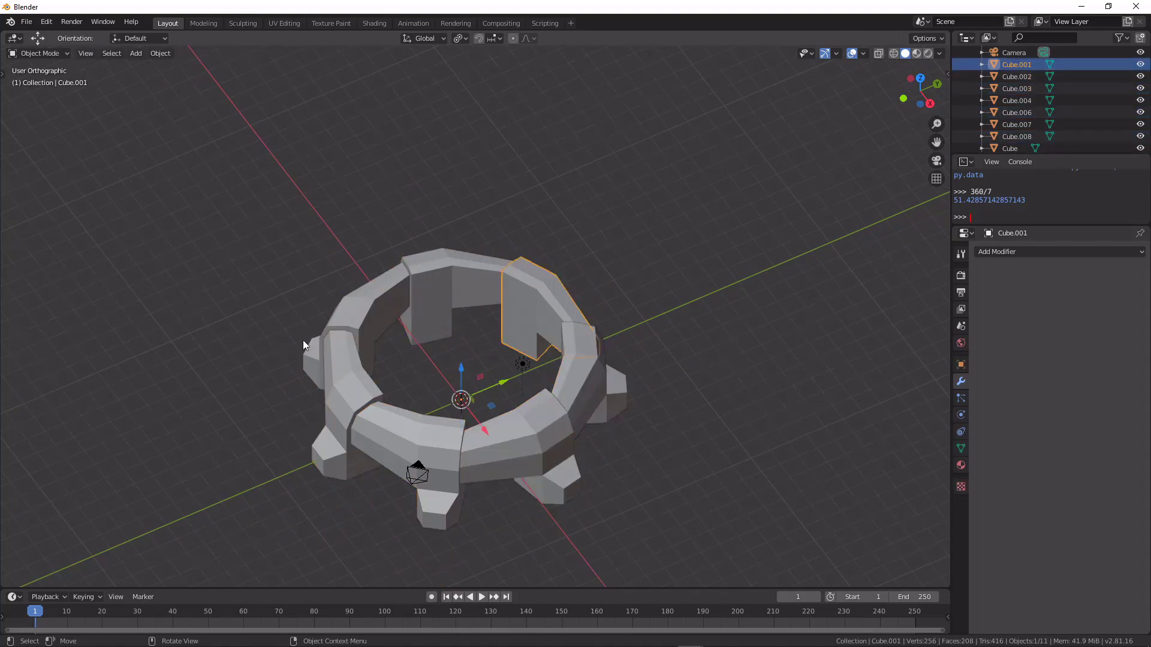
pyautogui.click(595, 377)
pyautogui.moveTo(576, 388); pyautogui.dragTo(441, 365, button='middle')
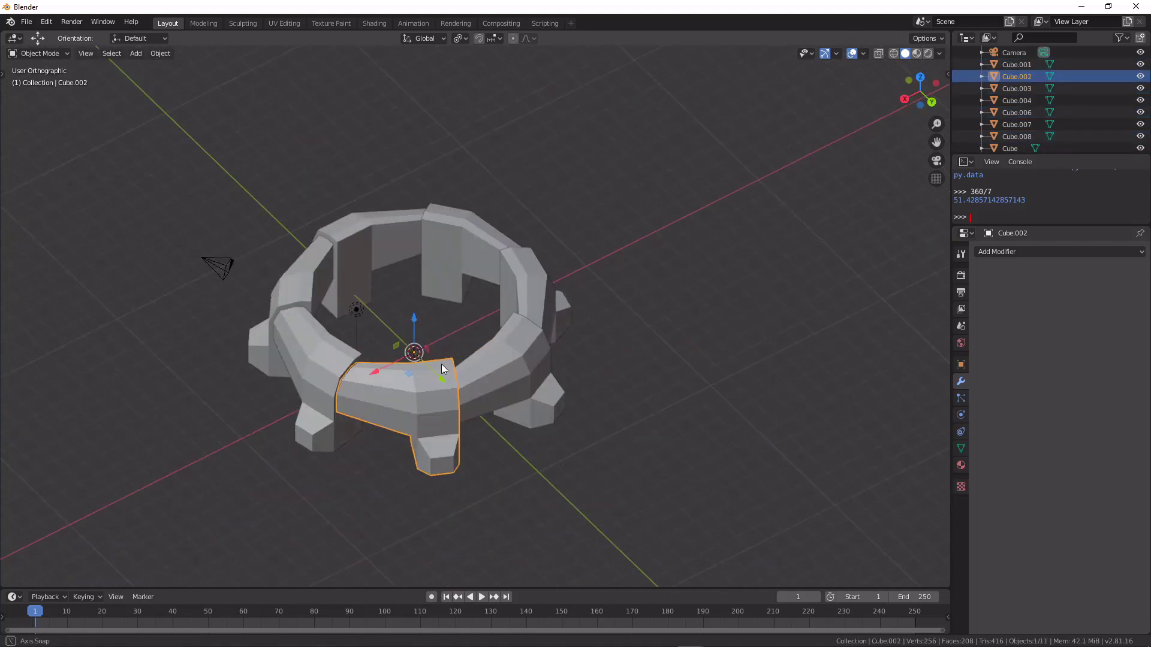
pyautogui.click(318, 317)
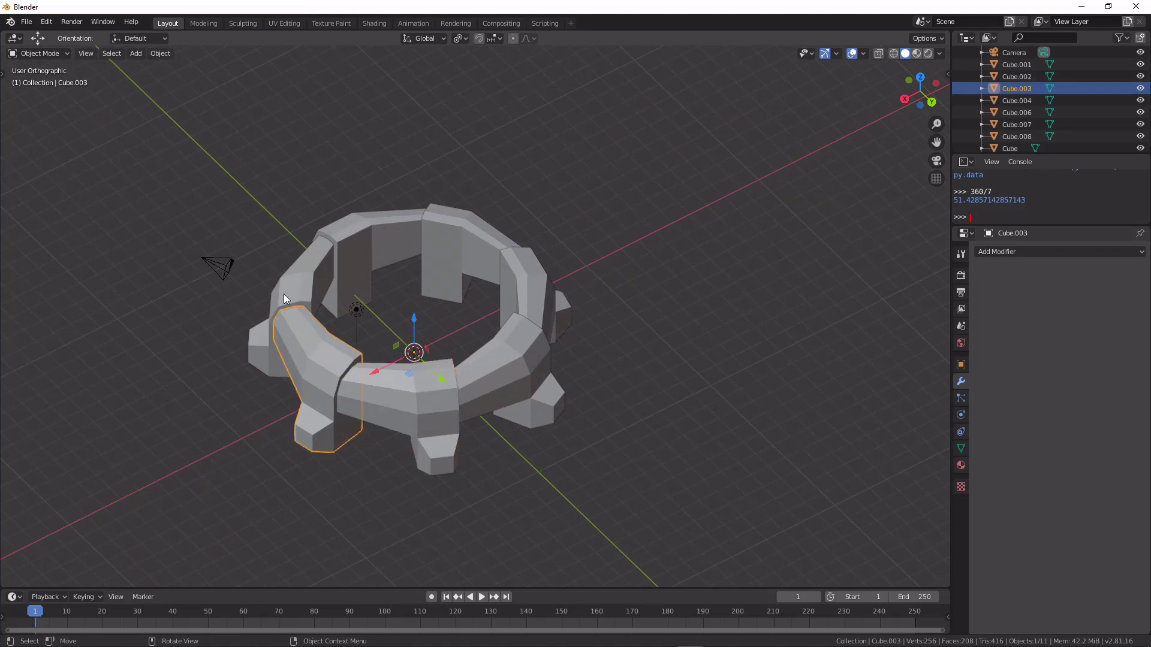
pyautogui.click(307, 298)
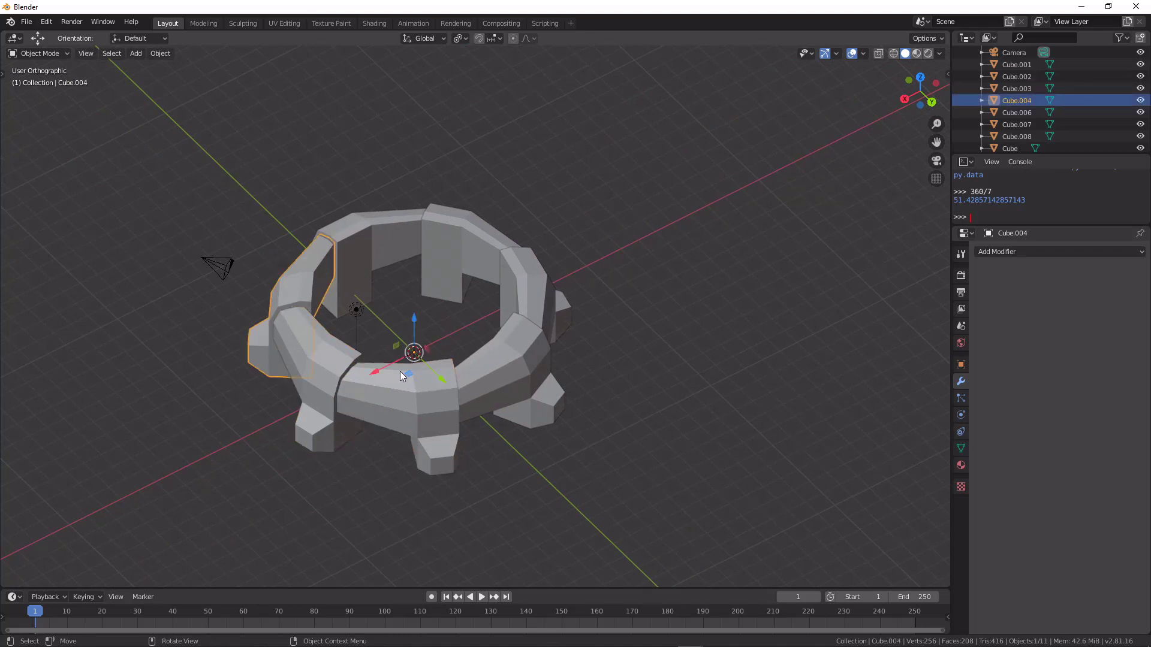
# Step: Test-move Cube.004 and Cube.008 along X, then undo or cancel to keep them in place
pyautogui.press('g')
pyautogui.click(322, 399)
pyautogui.hotkey('ctrl', 'z')
pyautogui.click(429, 220)
pyautogui.moveTo(478, 265); pyautogui.dragTo(382, 330, button='middle')
pyautogui.press('g')
pyautogui.press('x')
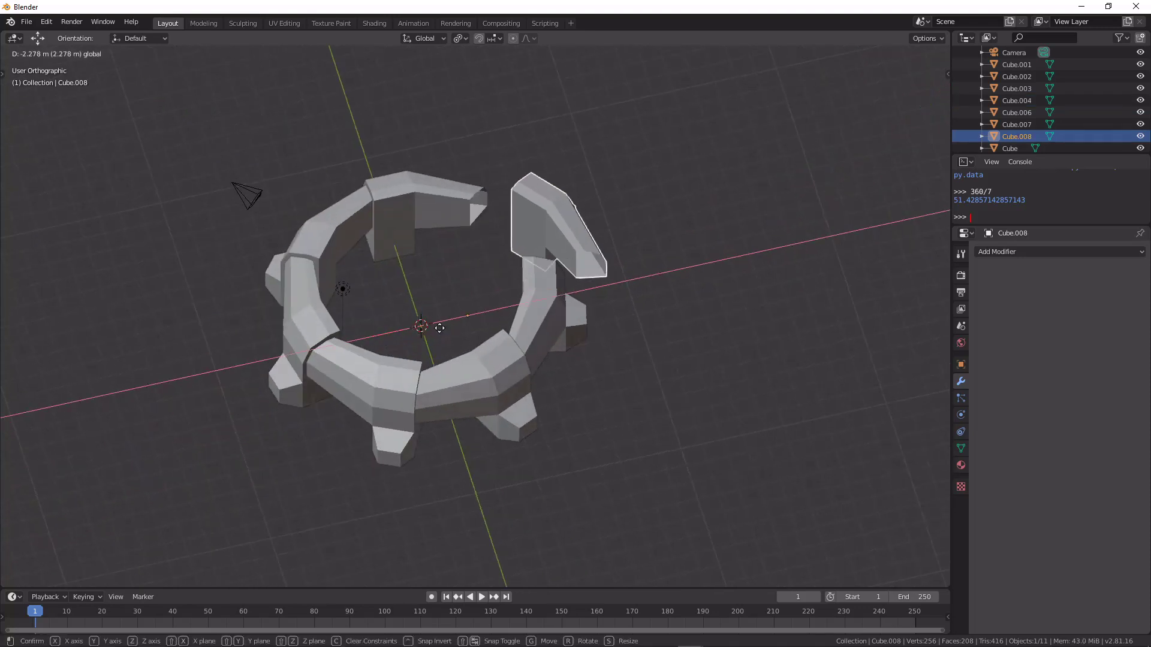
pyautogui.click(452, 325)
pyautogui.hotkey('ctrl', 'z')
pyautogui.press('g')
pyautogui.press('x')
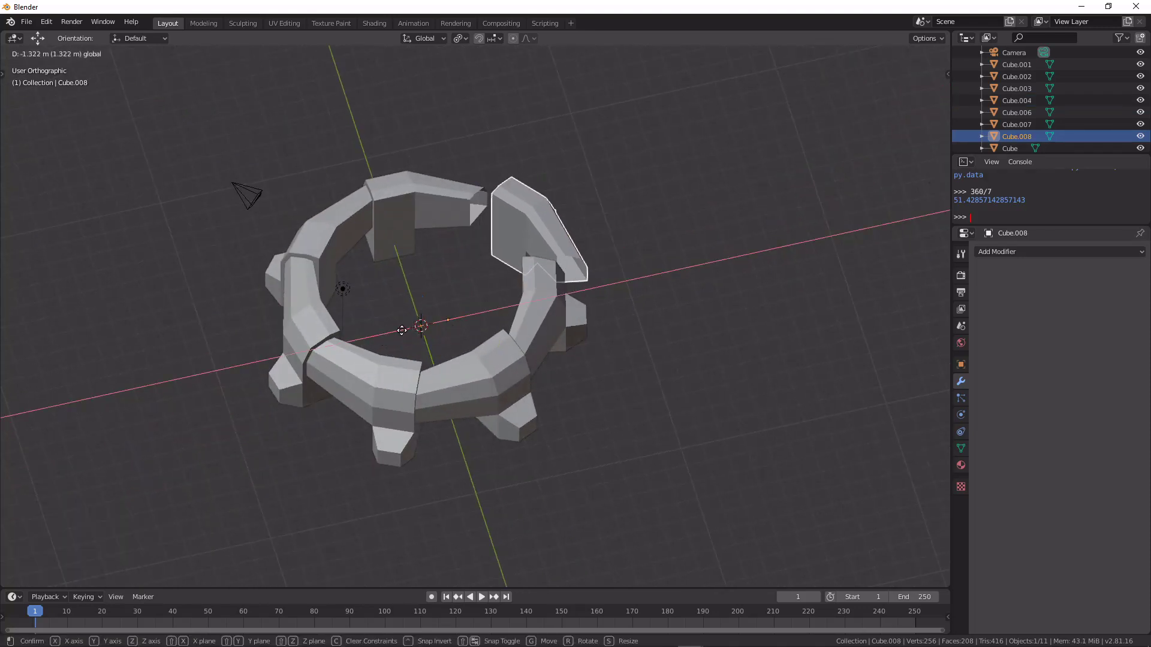
pyautogui.rightClick(402, 331)
pyautogui.moveTo(488, 269); pyautogui.dragTo(487, 278, button='middle')
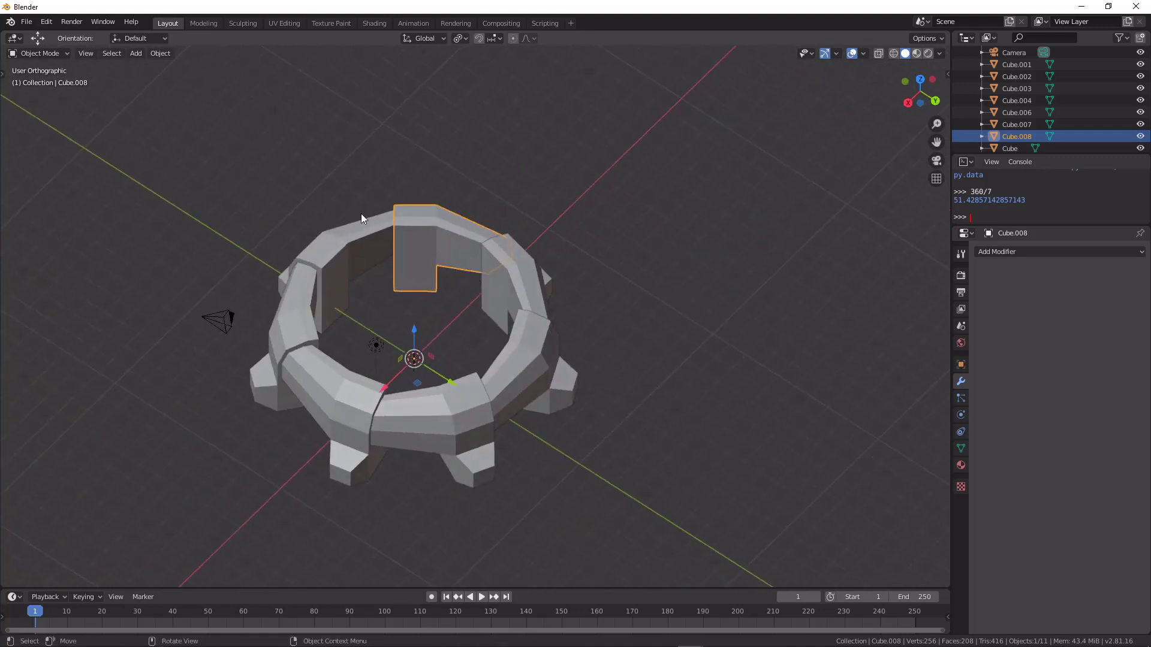
pyautogui.moveTo(329, 207); pyautogui.dragTo(318, 204, button='middle')
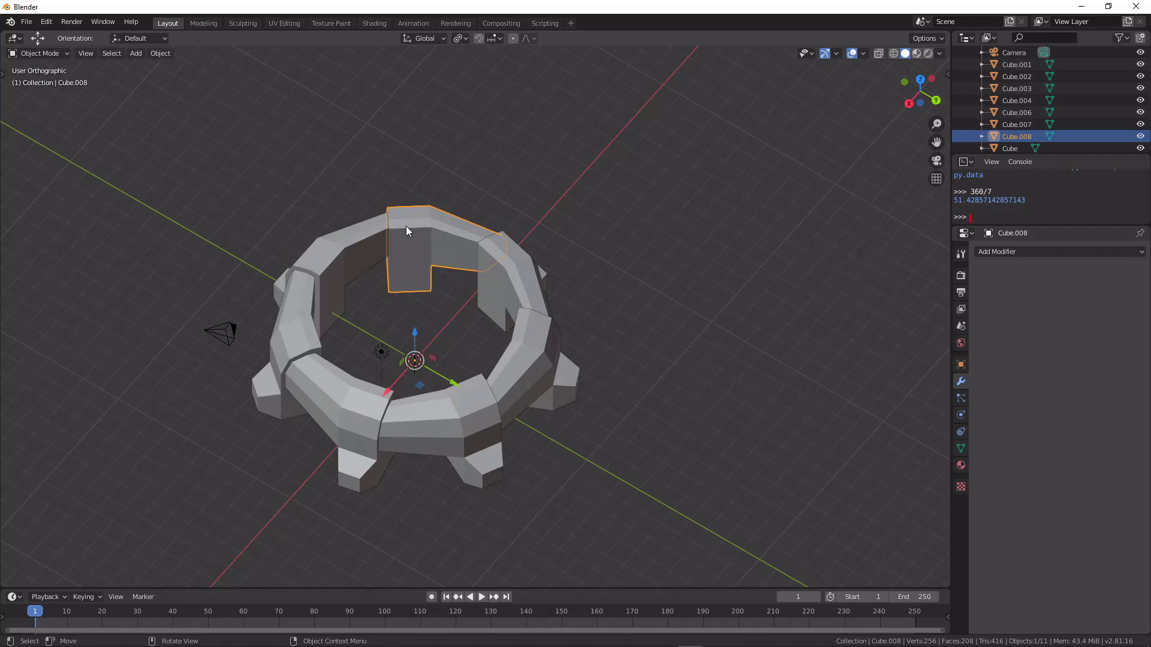
# Step: Join Cube.008 and Cube into the back ring piece Cube.001
pyautogui.keyDown('shift'); pyautogui.click(511, 272); pyautogui.keyUp('shift')
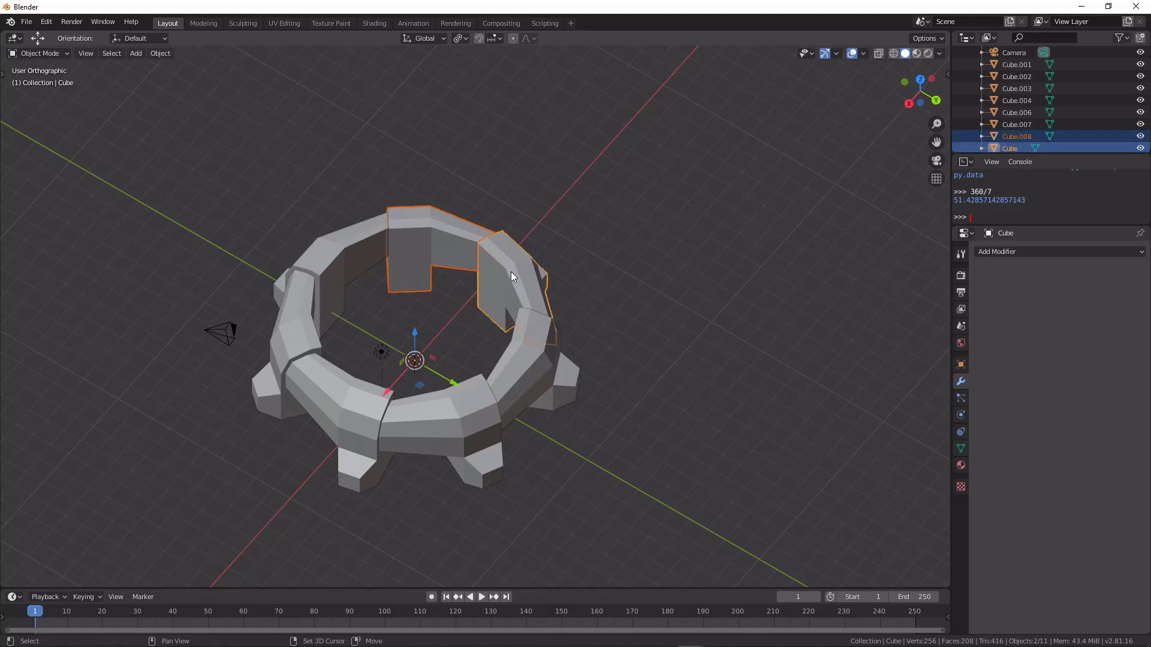
pyautogui.hotkey('ctrl', 'j')
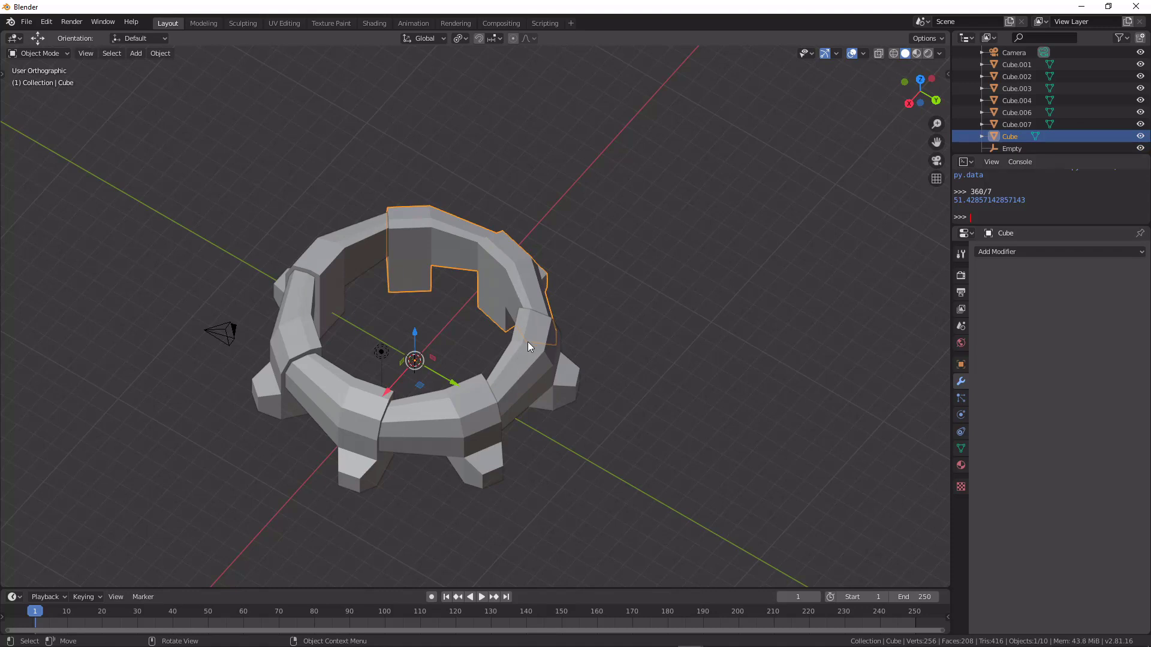
pyautogui.keyDown('shift'); pyautogui.click(525, 358); pyautogui.keyUp('shift')
pyautogui.hotkey('ctrl', 'j')
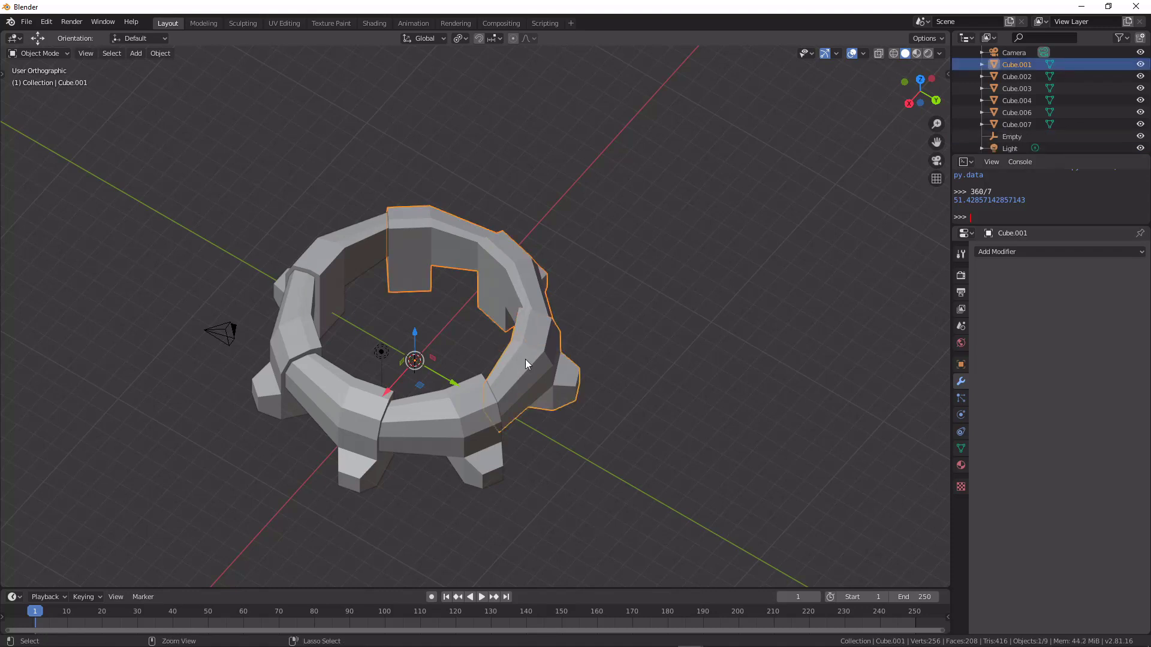
# Step: Join the front ring piece into Cube.001
pyautogui.keyDown('shift'); pyautogui.click(467, 404); pyautogui.keyUp('shift')
pyautogui.keyDown('shift'); pyautogui.click(532, 379); pyautogui.keyUp('shift')
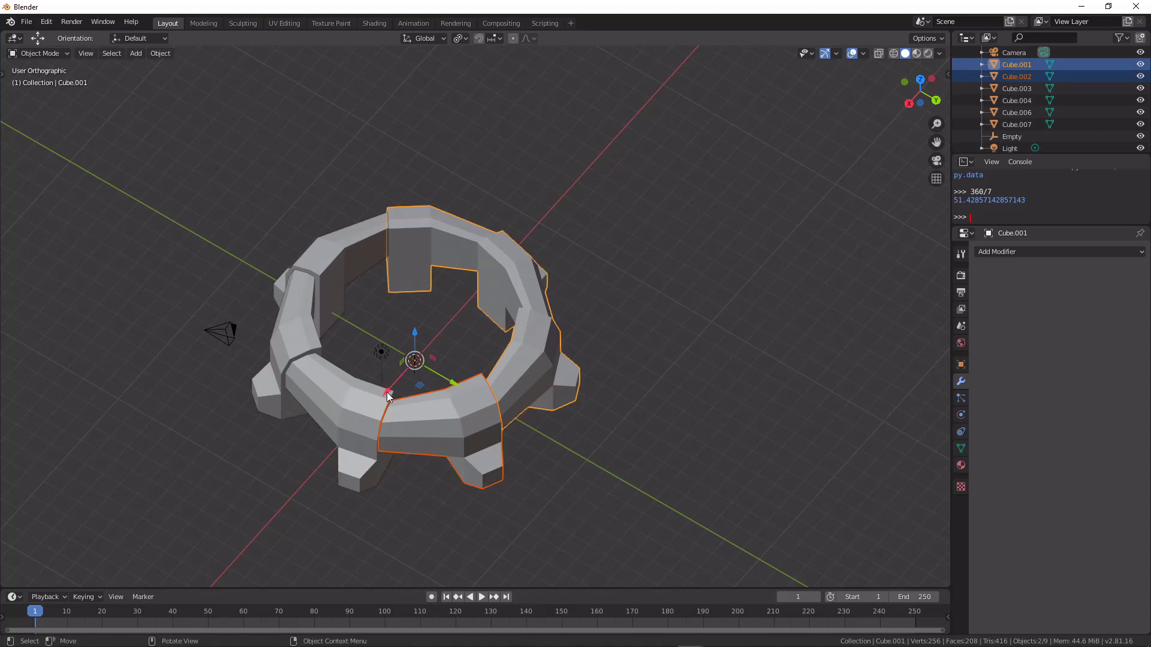
pyautogui.click(386, 393)
pyautogui.keyDown('shift'); pyautogui.click(482, 408); pyautogui.keyUp('shift')
pyautogui.keyDown('shift'); pyautogui.click(516, 376); pyautogui.keyUp('shift')
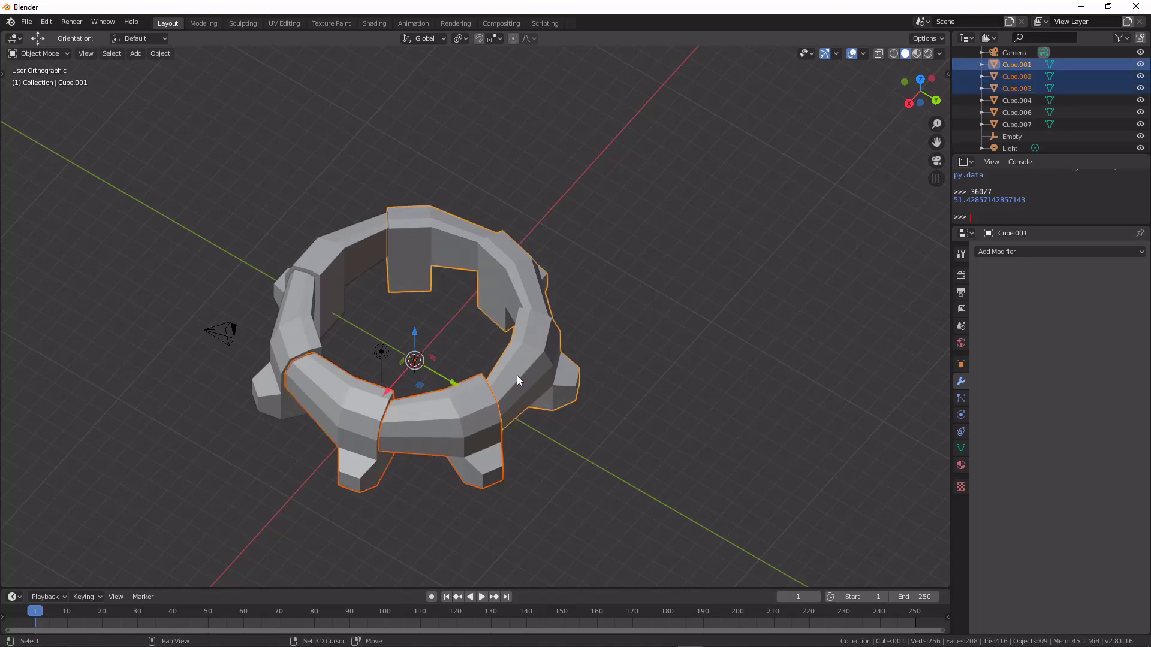
pyautogui.click(503, 389)
pyautogui.click(469, 409)
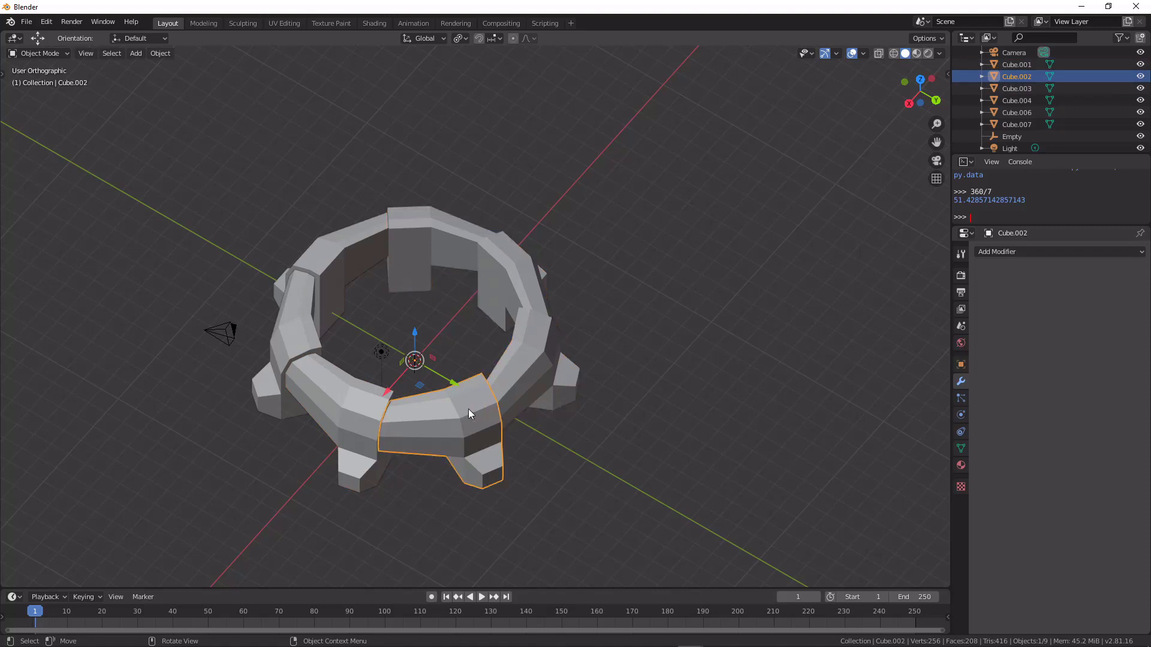
pyautogui.keyDown('shift'); pyautogui.click(518, 372); pyautogui.keyUp('shift')
pyautogui.hotkey('ctrl', 'j')
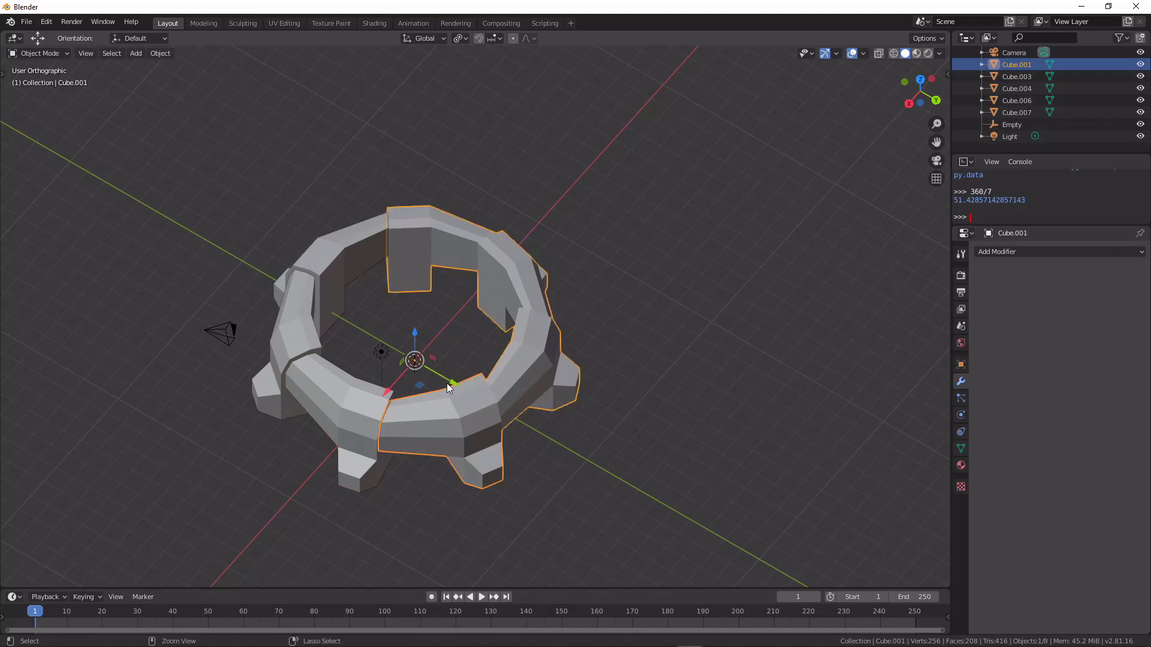
# Step: Join the left, next-left and back-left pieces into Cube.001 one at a time
pyautogui.keyDown('shift'); pyautogui.click(356, 412); pyautogui.keyUp('shift')
pyautogui.keyDown('shift'); pyautogui.click(434, 413); pyautogui.keyUp('shift')
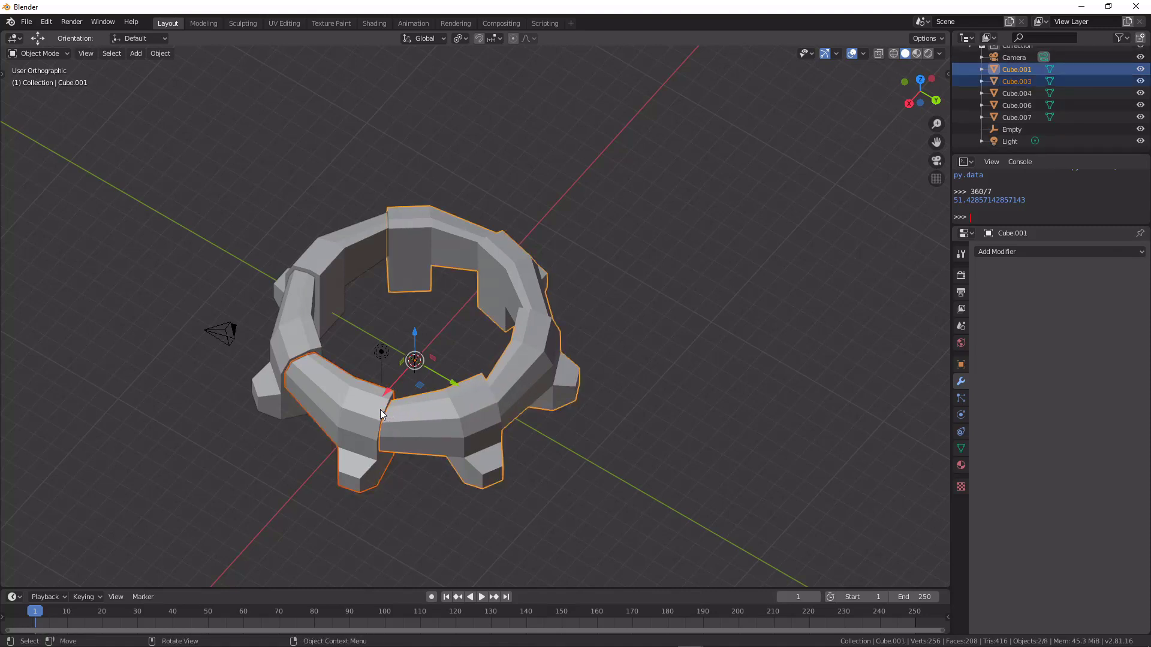
pyautogui.hotkey('ctrl', 'j')
pyautogui.click(319, 361)
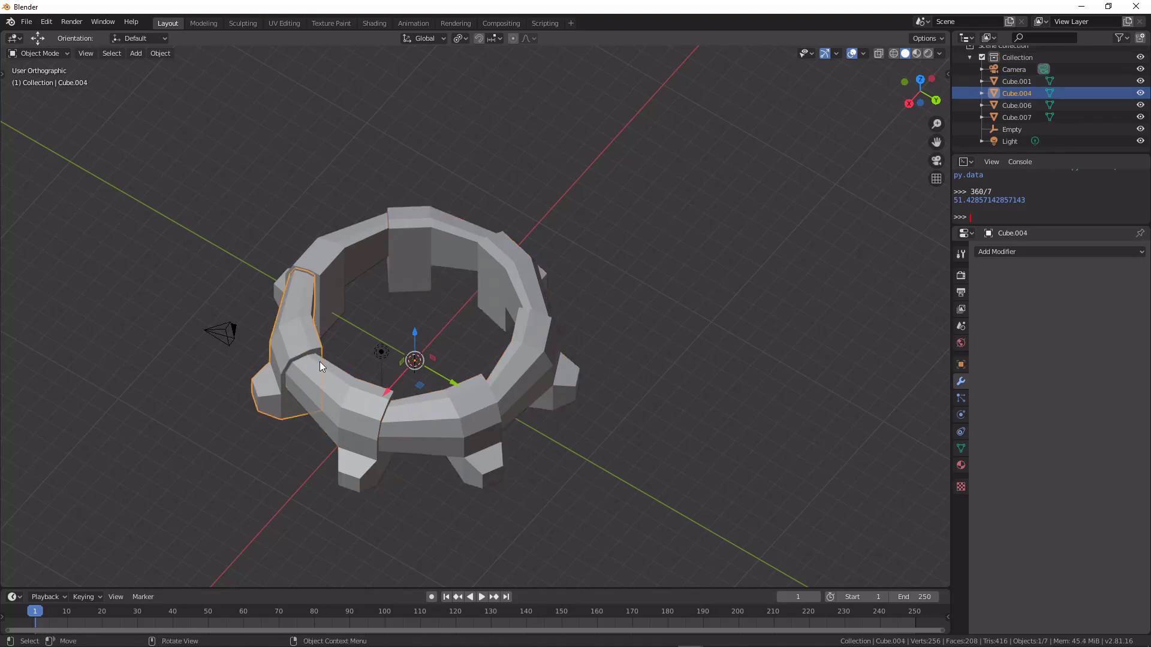
pyautogui.keyDown('shift'); pyautogui.click(336, 395); pyautogui.keyUp('shift')
pyautogui.hotkey('ctrl', 'j')
pyautogui.click(312, 278)
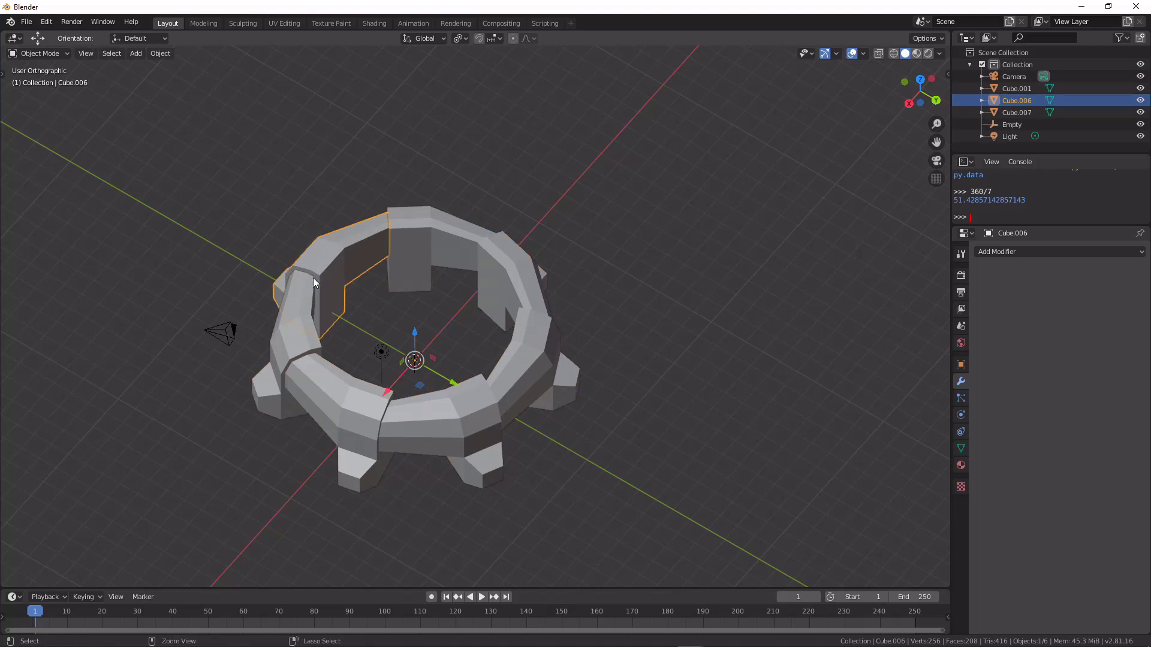
pyautogui.hotkey('ctrl', 'j')
pyautogui.keyDown('shift'); pyautogui.click(304, 300); pyautogui.keyUp('shift')
pyautogui.hotkey('ctrl', 'j')
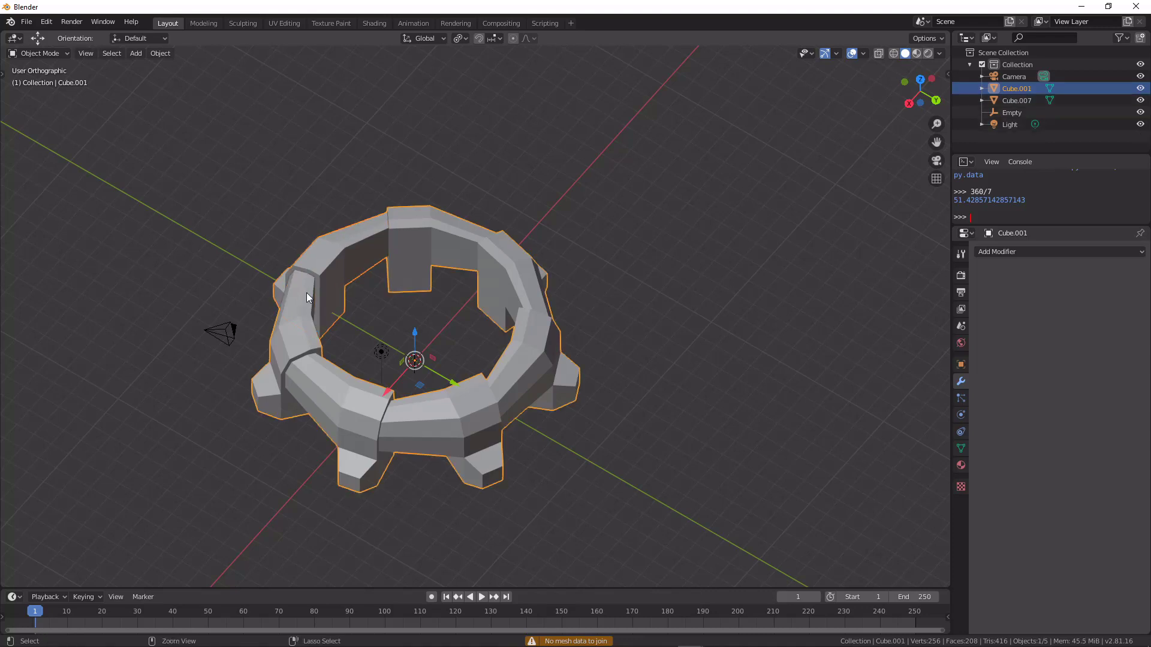
# Step: In Edit Mode, select all of the ring's vertices and run Merge by Distance
pyautogui.hotkey('ctrl', 'Tab')
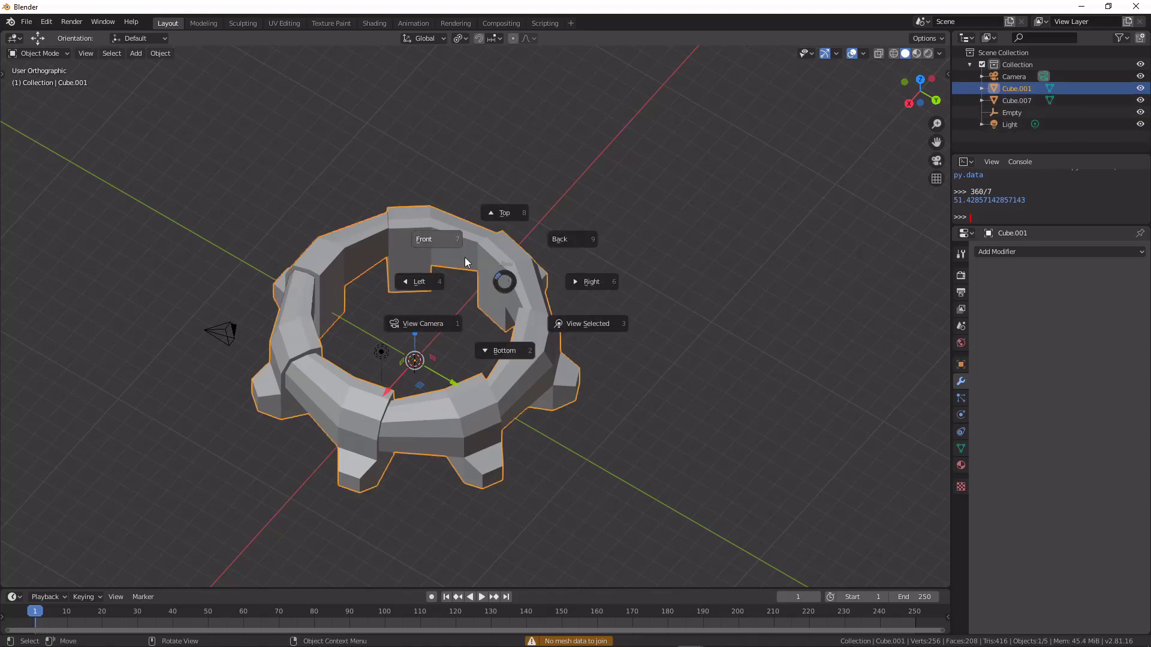
pyautogui.click(465, 257)
pyautogui.moveTo(472, 261); pyautogui.dragTo(440, 292, button='middle')
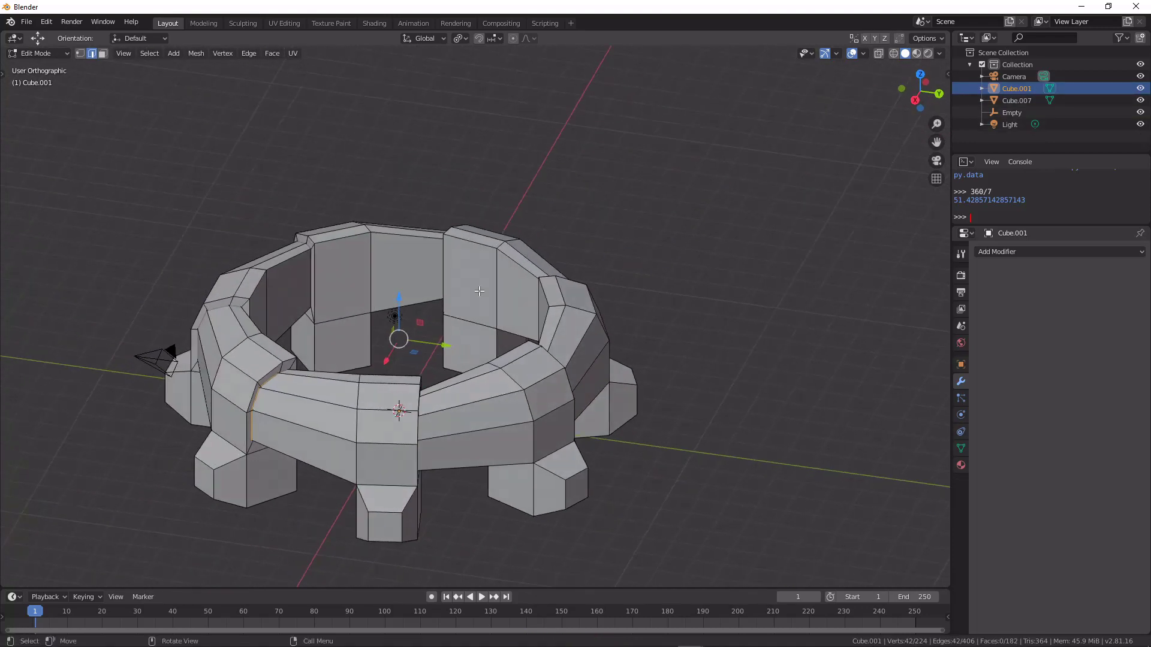
pyautogui.scroll(3, 439, 292)
pyautogui.press('a')
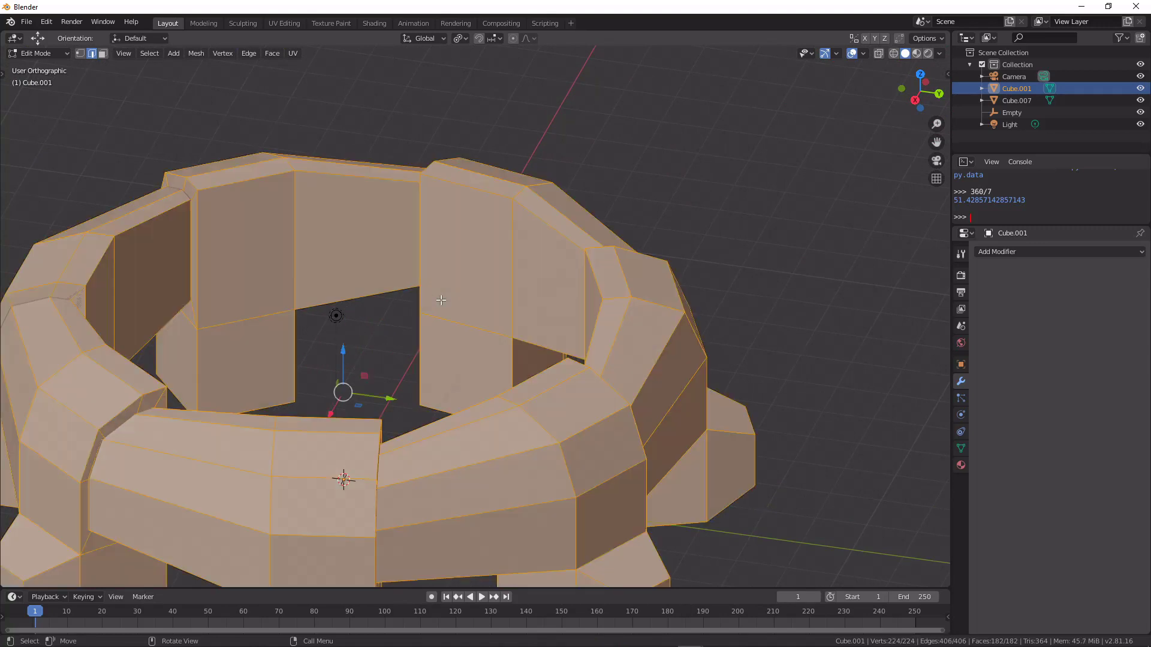
pyautogui.press('F3')
pyautogui.write('mer')
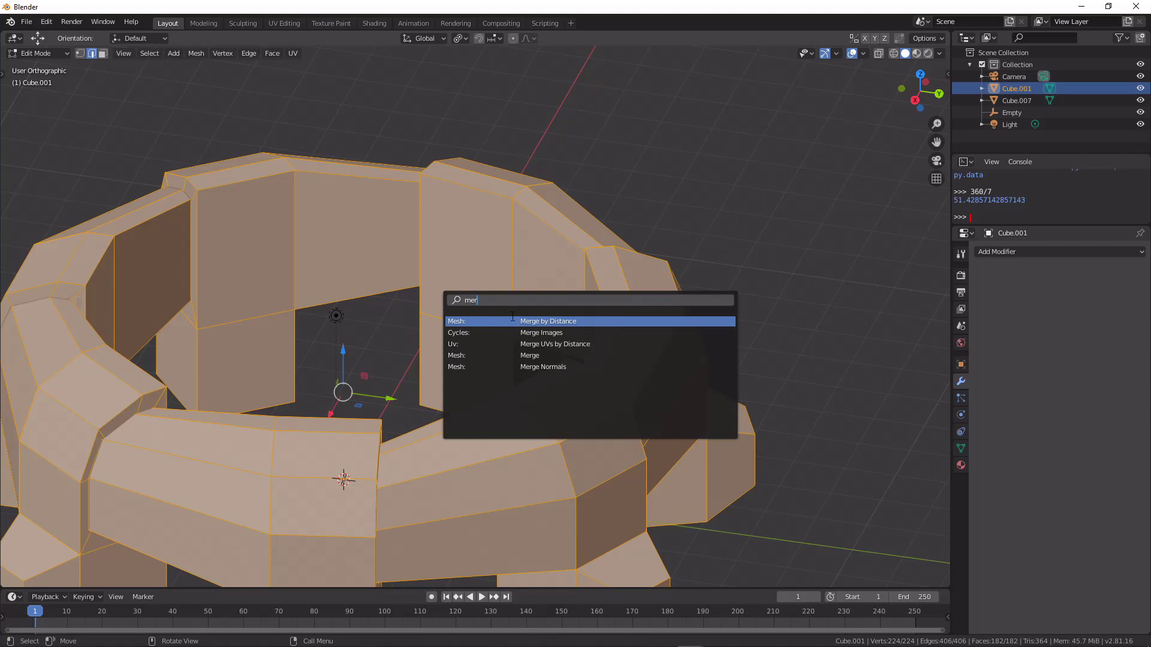
pyautogui.press('Return')
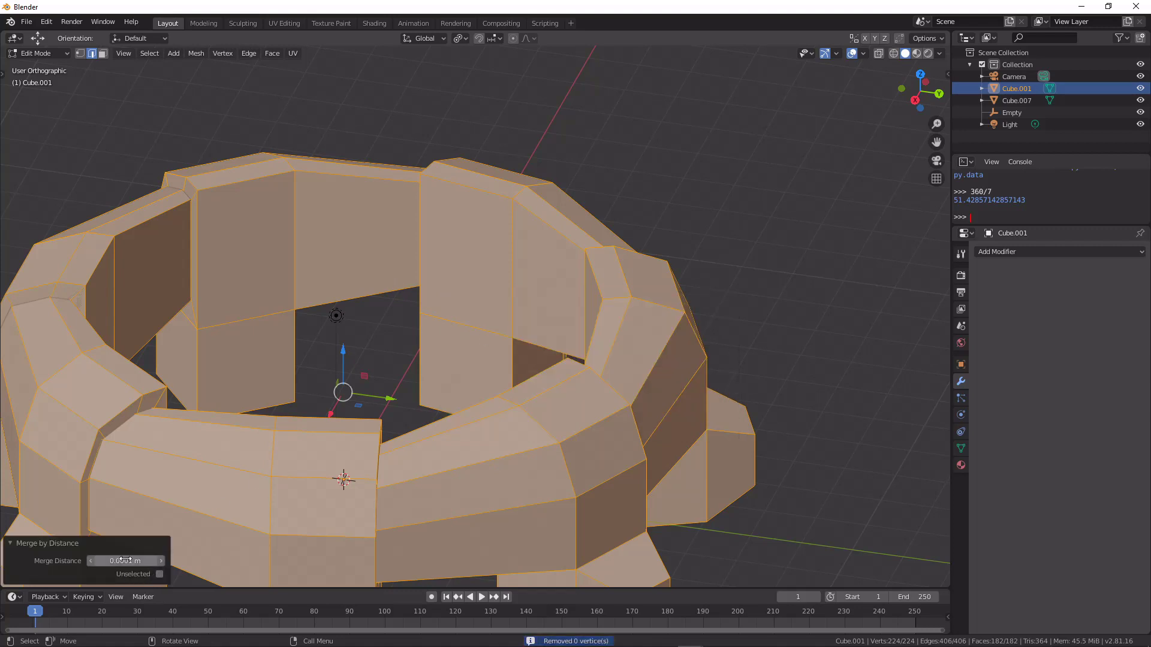
# Step: Set the merge distance to 0.118 m, removing 36 duplicate vertices
pyautogui.moveTo(126, 561)
pyautogui.mouseDown()
pyautogui.moveTo(144, 560)
pyautogui.moveTo(124, 560)
pyautogui.mouseUp()
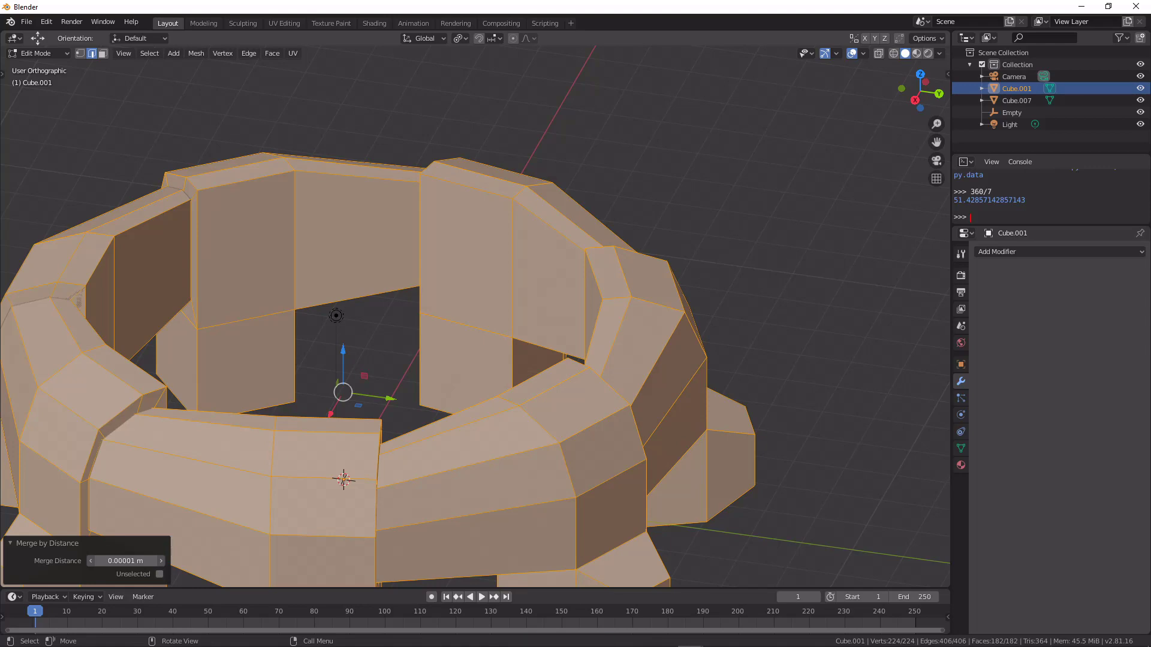
pyautogui.keyDown('shift'); pyautogui.moveTo(161, 392); pyautogui.dragTo(493, 417, button='middle'); pyautogui.keyUp('shift')
pyautogui.scroll(5, 383, 371)
pyautogui.scroll(-5, 596, 398)
pyautogui.scroll(5, 585, 465)
pyautogui.scroll(3, 518, 378)
pyautogui.scroll(-3, 501, 377)
pyautogui.scroll(2, 492, 413)
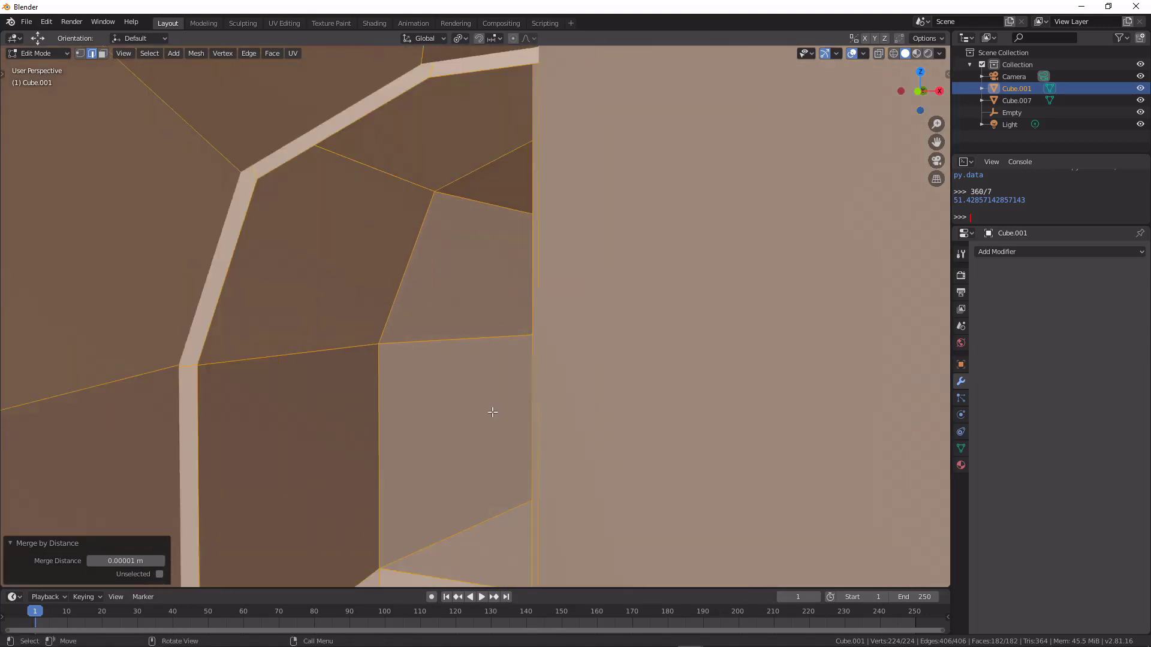
pyautogui.moveTo(129, 561)
pyautogui.mouseDown()
pyautogui.moveTo(110, 561)
pyautogui.moveTo(144, 561)
pyautogui.mouseUp()
pyautogui.scroll(-4, 291, 398)
pyautogui.scroll(5, 303, 404)
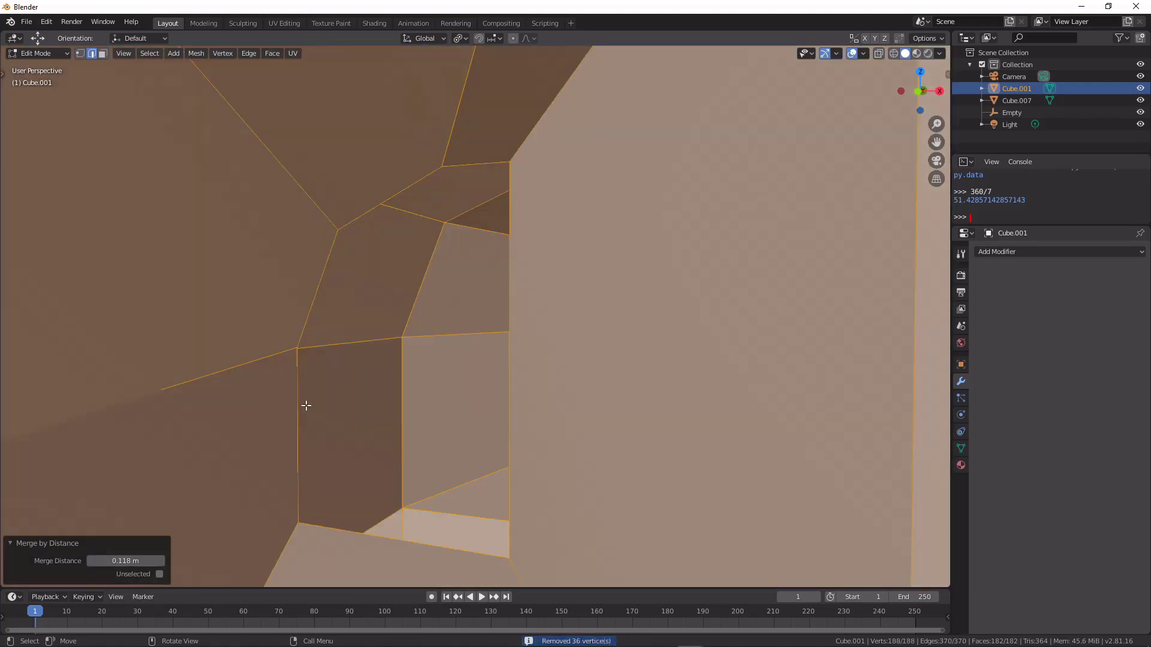
pyautogui.scroll(-8, 300, 414)
pyautogui.moveTo(302, 427)
pyautogui.mouseDown(button='middle')
pyautogui.moveTo(285, 434)
pyautogui.moveTo(314, 441)
pyautogui.mouseUp(button='middle')
pyautogui.press('Tab')
pyautogui.scroll(-3, 359, 432)
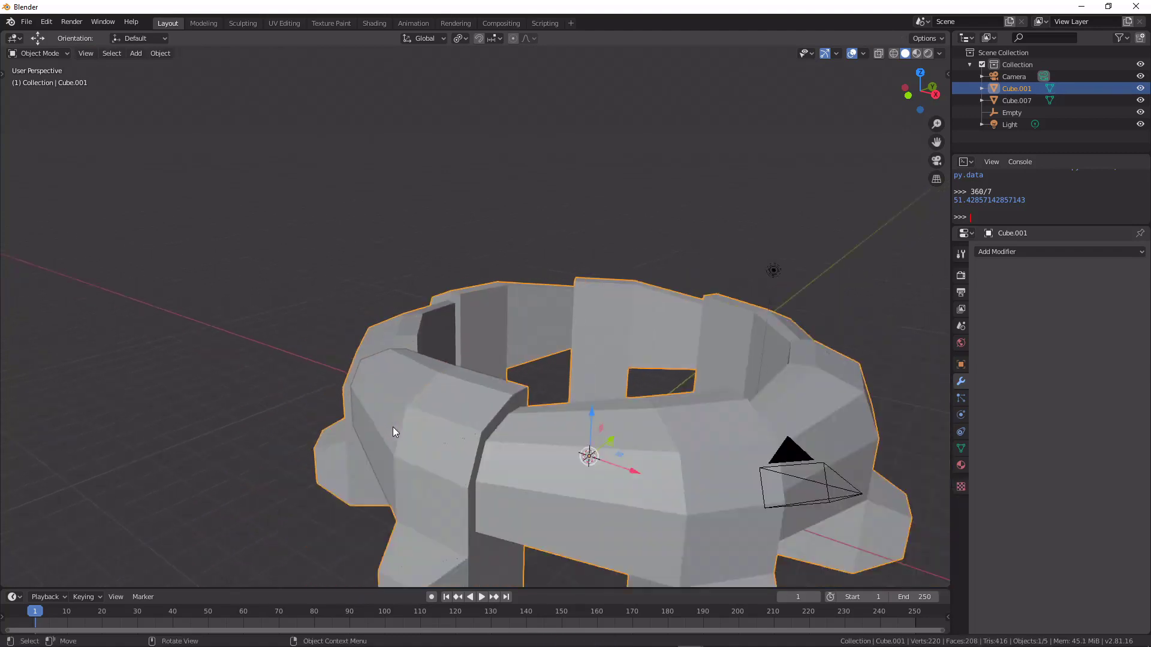
pyautogui.moveTo(393, 426); pyautogui.dragTo(295, 444, button='middle')
pyautogui.press('Tab')
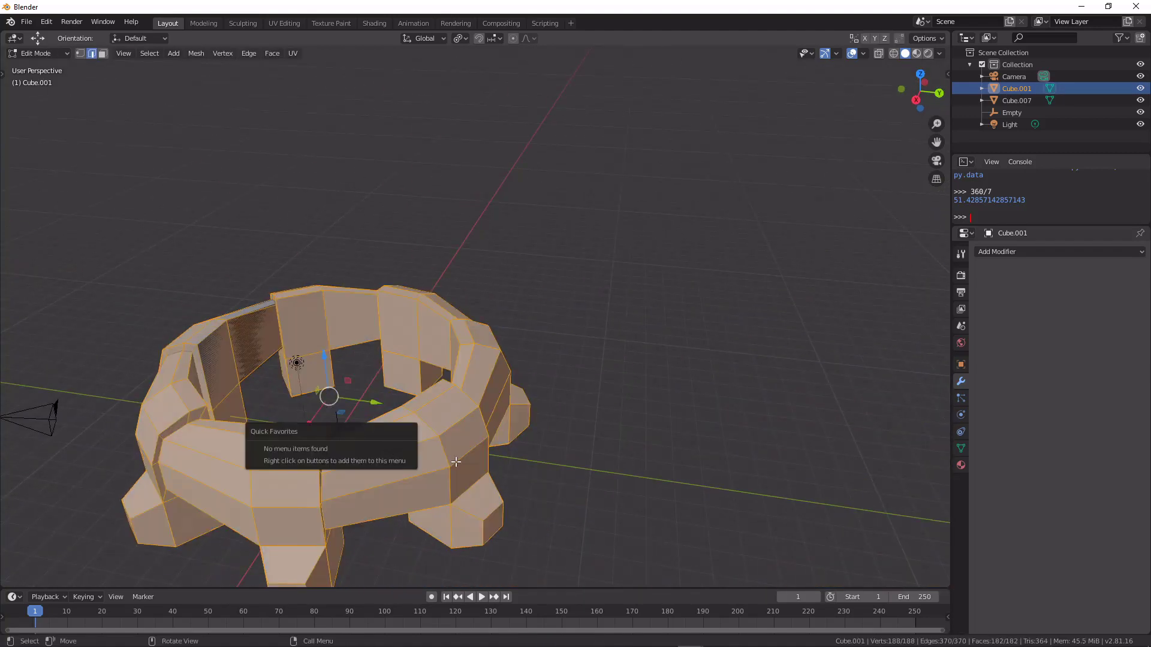
pyautogui.moveTo(383, 448); pyautogui.dragTo(441, 469, button='middle')
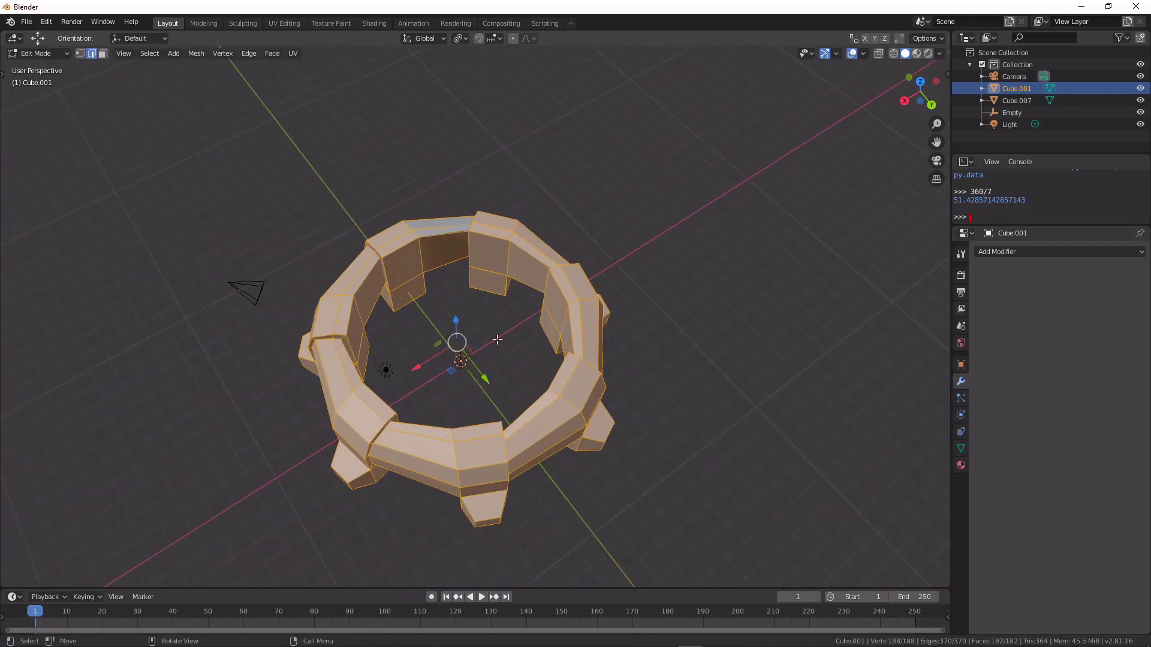
pyautogui.moveTo(498, 340); pyautogui.dragTo(535, 346, button='middle')
pyautogui.scroll(3, 551, 363)
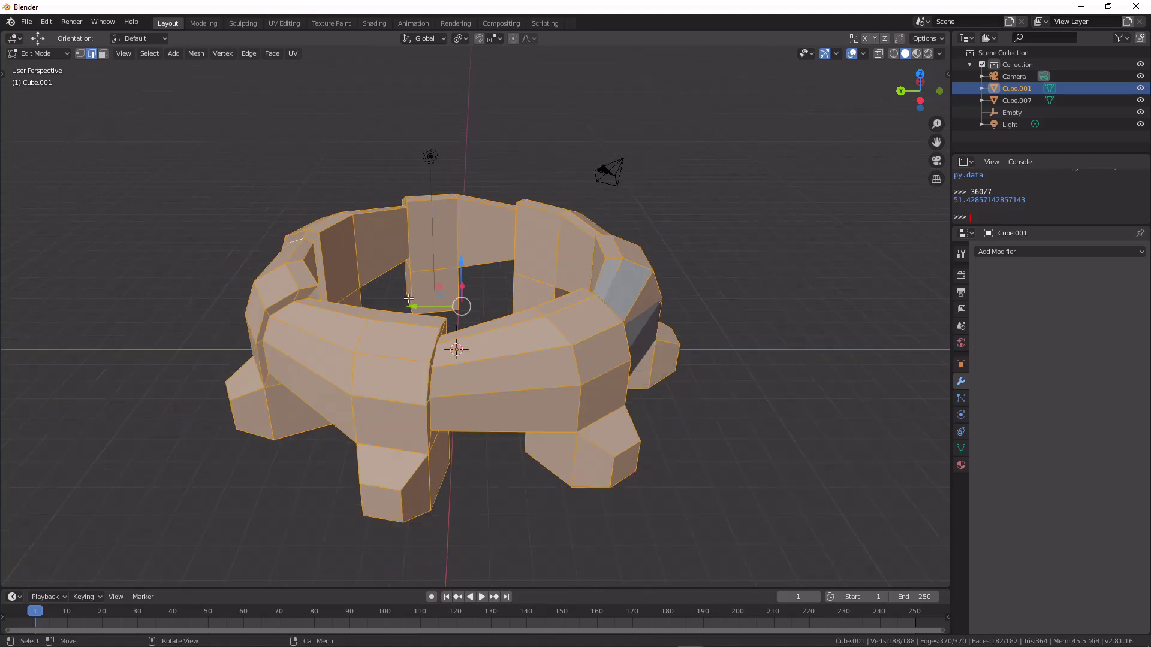
pyautogui.moveTo(329, 285); pyautogui.dragTo(424, 373, button='middle')
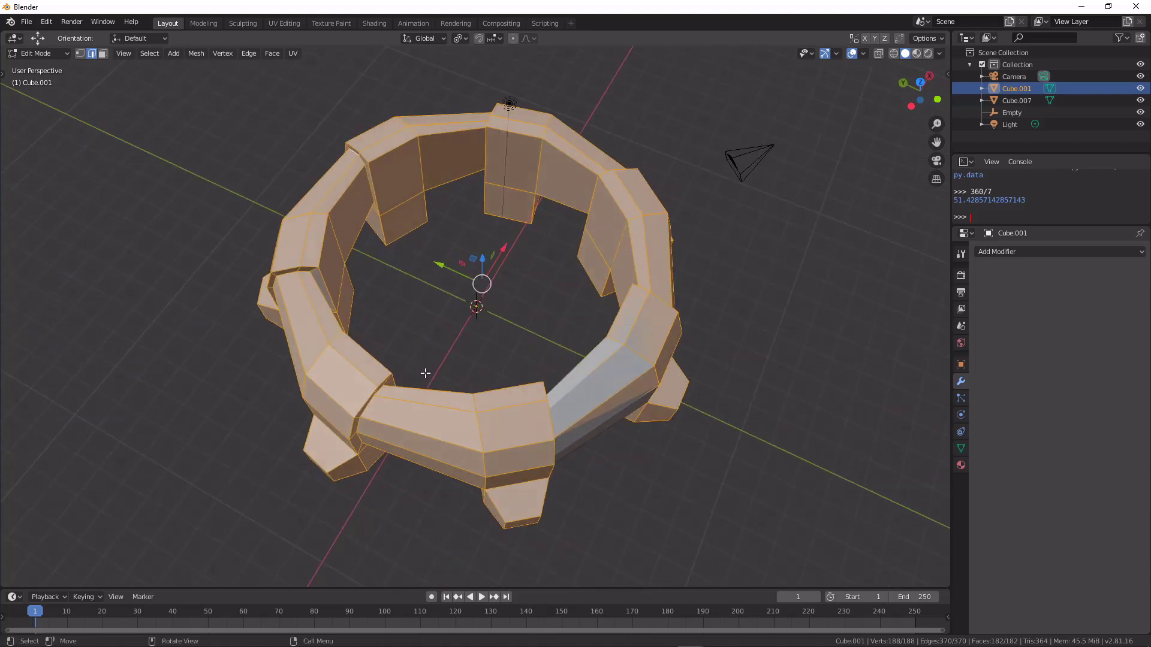
pyautogui.press('Tab')
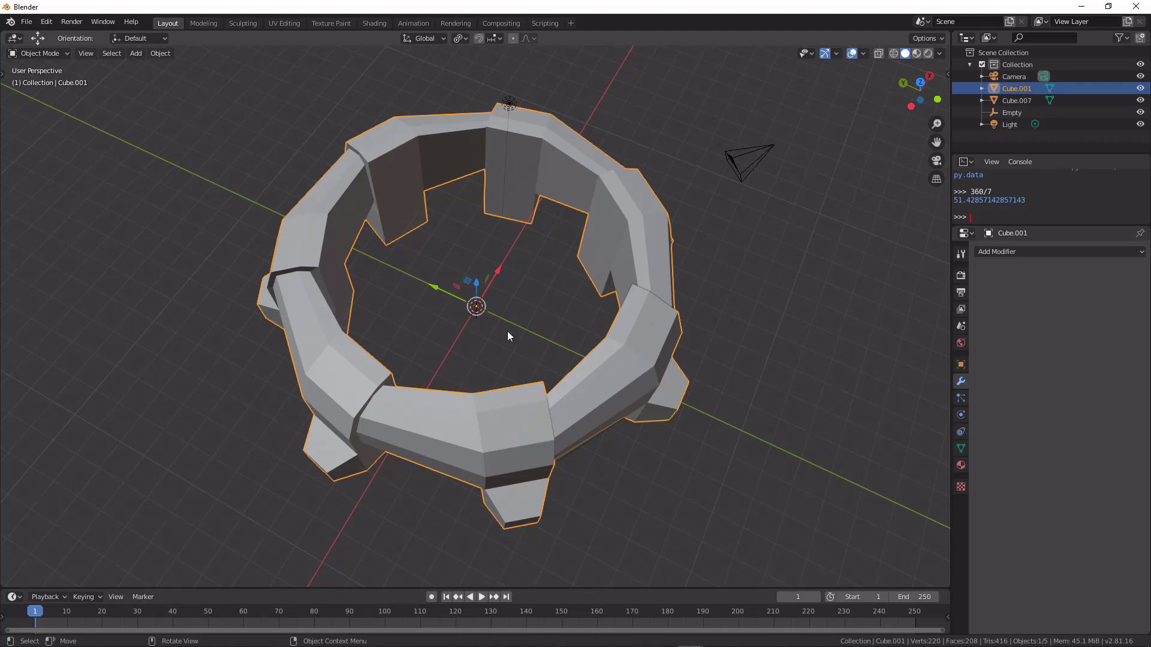